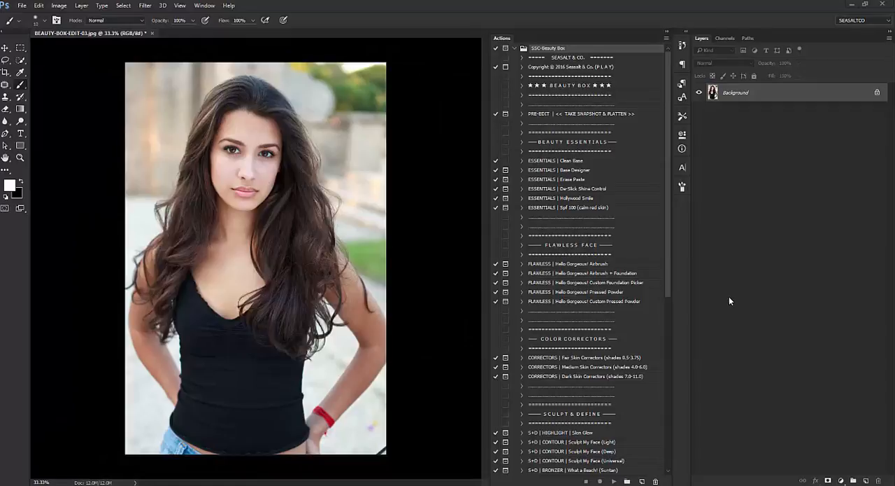
Run the "ESSENTIALS | Base Designer" action on the portrait and continue past its instructions.
scroll(554, 205, "down", 2)
scroll(554, 205, "up", 2)
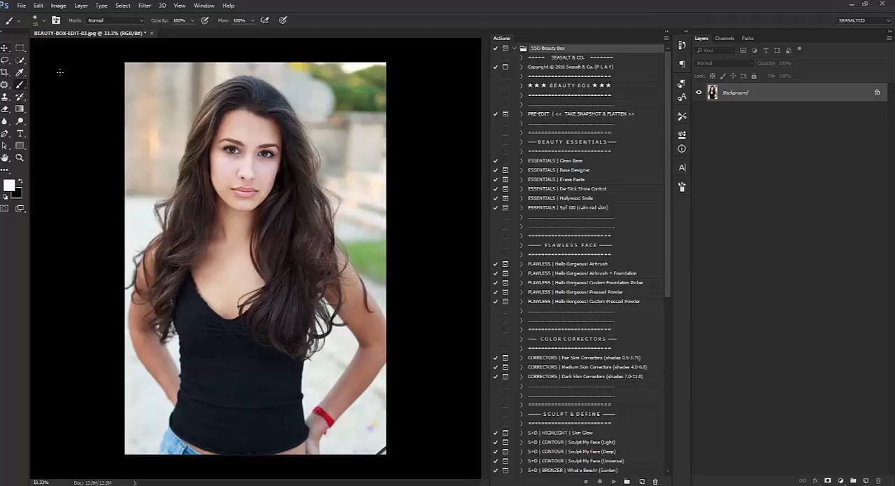
left_click(572, 171)
scroll(573, 173, "down", 1)
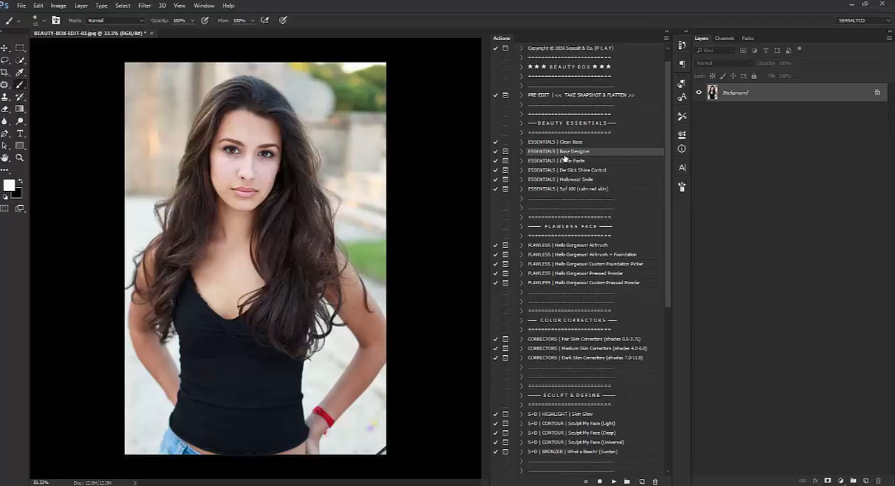
left_click(614, 482)
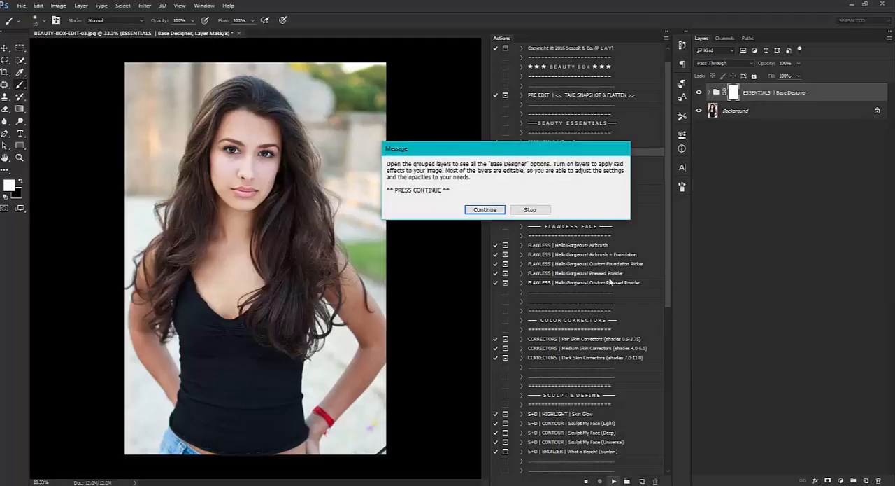
left_click(490, 210)
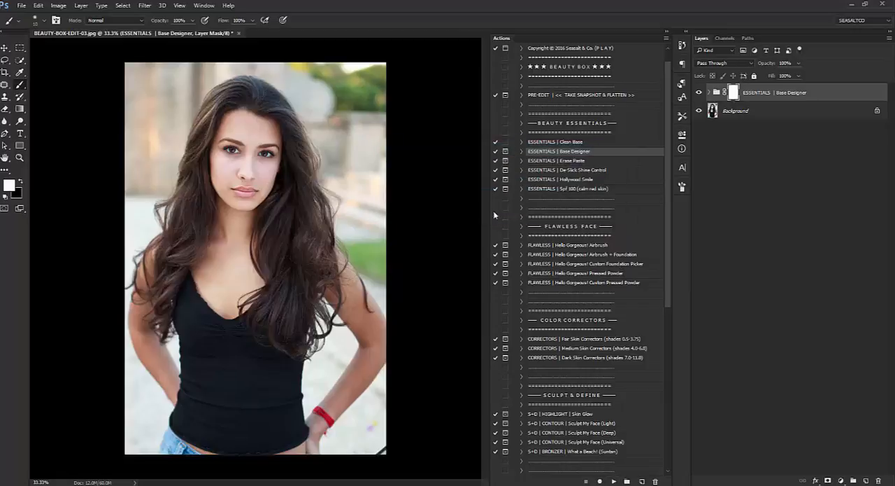
Expand the Base Designer group and collapse its Overexposure Fix and Underexposure Fix subgroups.
left_click(709, 93)
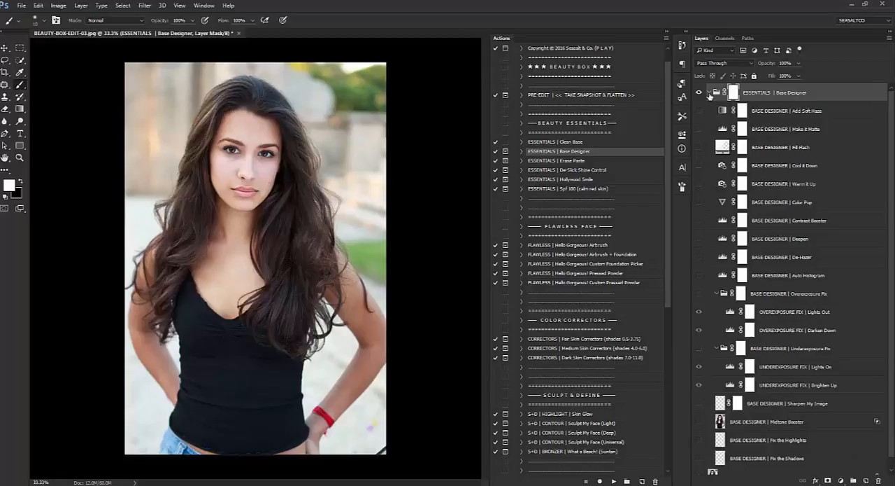
left_click(716, 293)
left_click(717, 312)
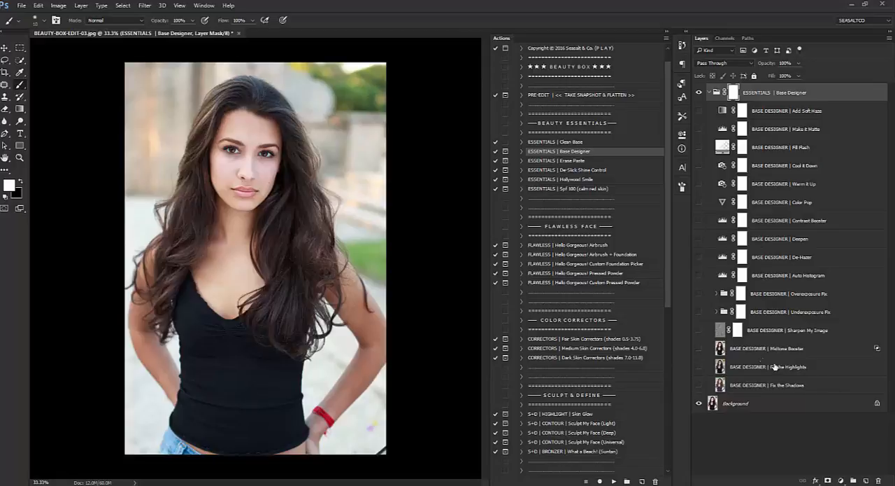
Turn on the Midtone Booster and Contrast Booster layers in the Base Designer group.
left_click(714, 354)
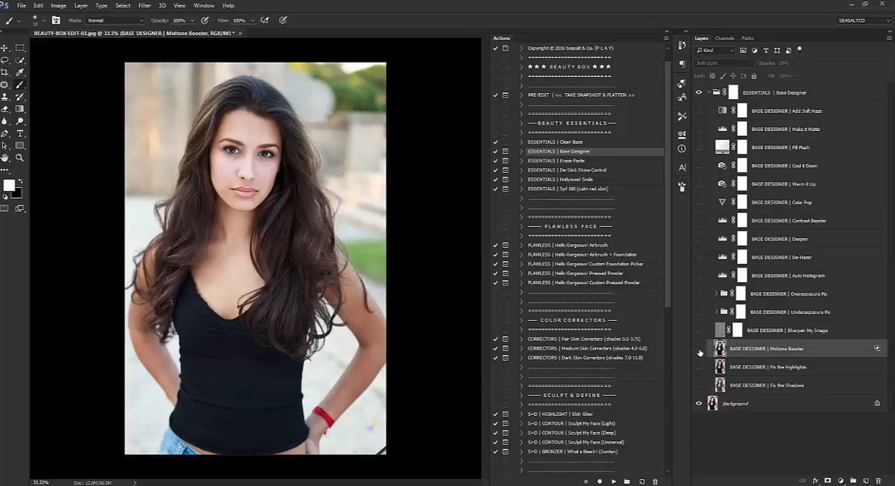
left_click(700, 352)
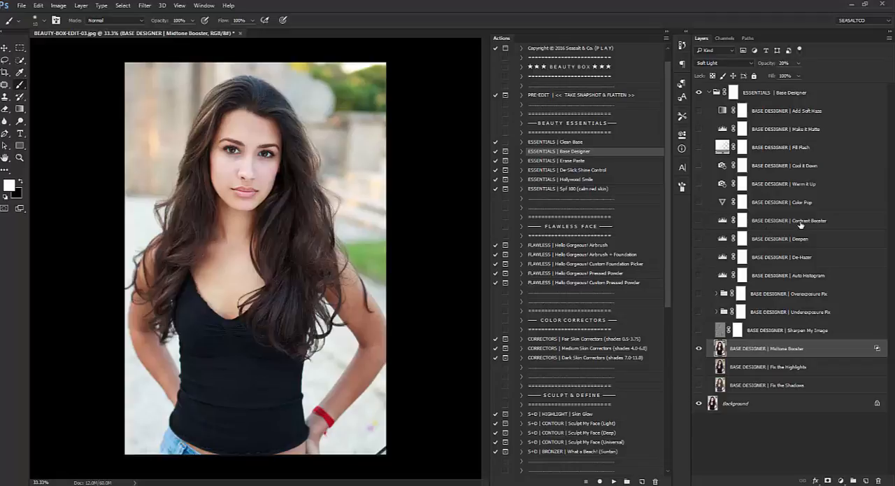
left_click(708, 221)
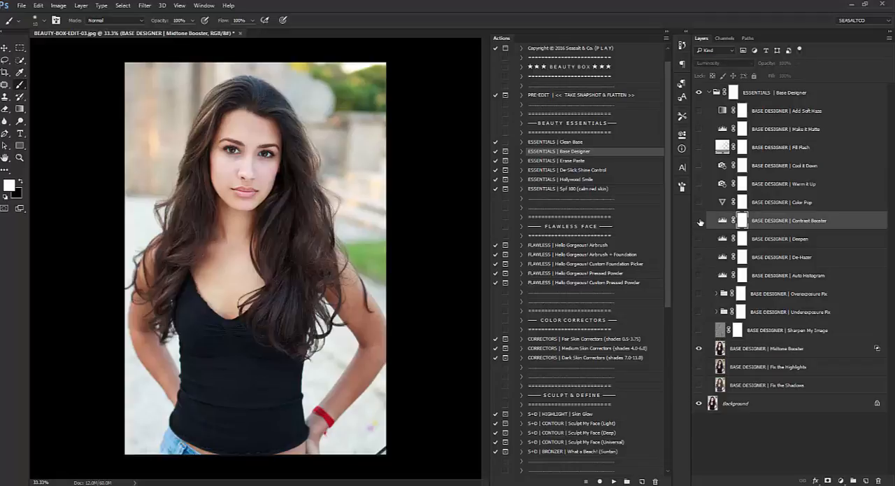
left_click(699, 221)
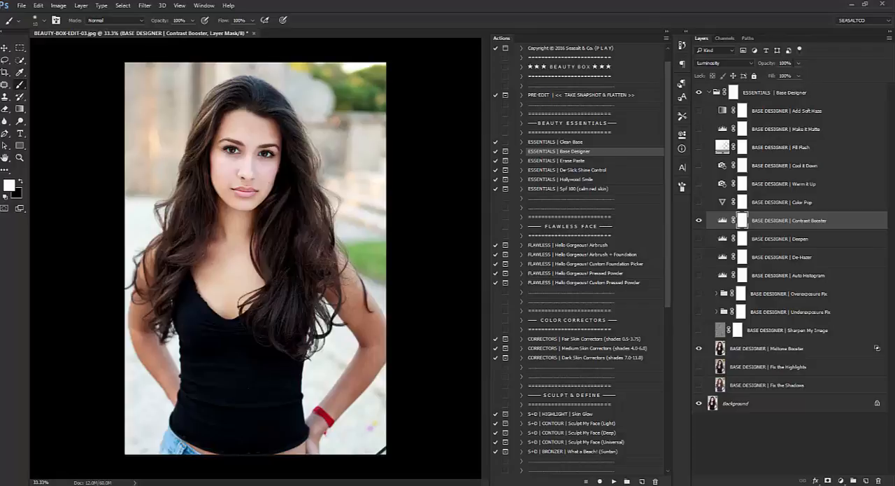
Lower the Contrast Booster layer's opacity to 70% and compare the image with and without it.
left_click_drag(786, 63, 779, 63)
type("1")
left_click(700, 221)
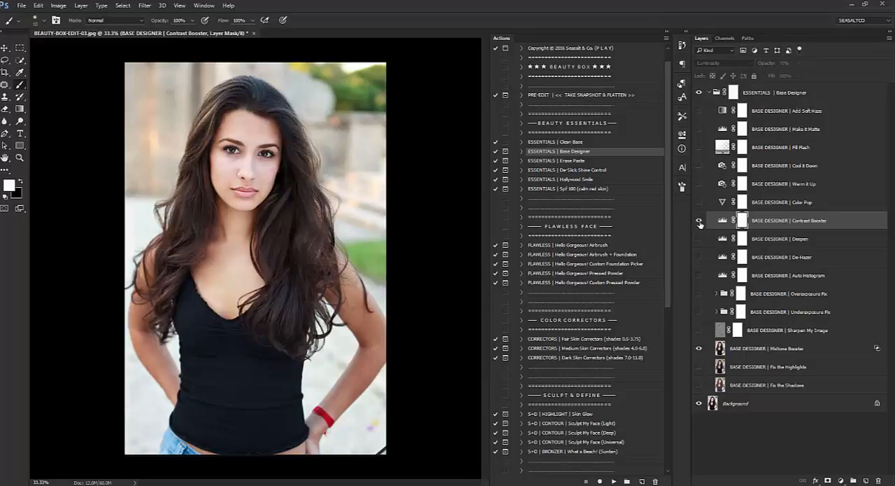
left_click(700, 221)
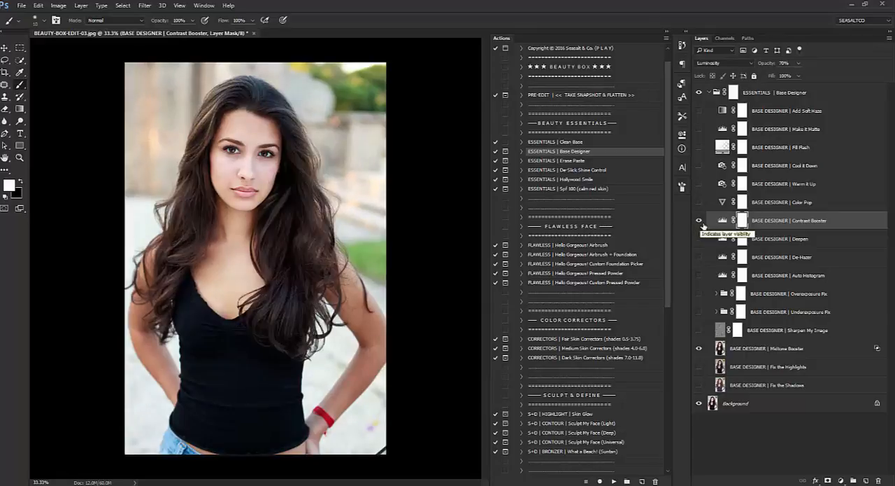
Set the Contrast Booster layer's opacity to 50% and toggle its visibility to check the effect.
left_click_drag(790, 63, 775, 54)
type("50")
key("Return")
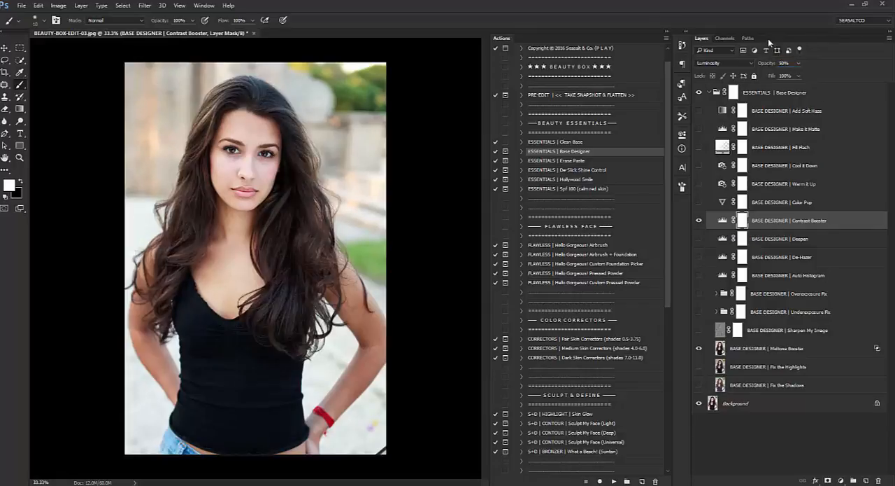
left_click(700, 222)
left_click(700, 221)
Collapse the Base Designer group and flatten the image into a single background layer.
left_click(711, 94)
right_click(763, 112)
left_click(805, 217)
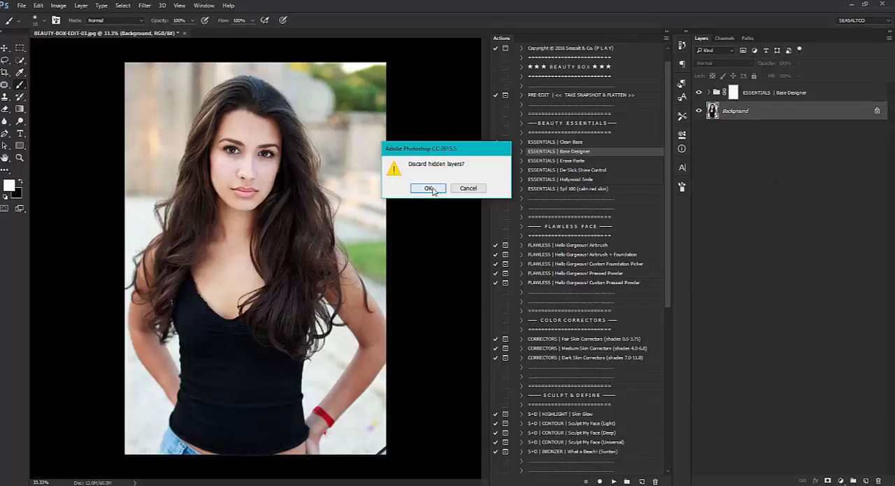
left_click(433, 189)
Run the "FLAWLESS | Hello Gorgeous! Airbrush + Foundation" action and continue past its instructions.
left_click_drag(242, 226, 259, 198)
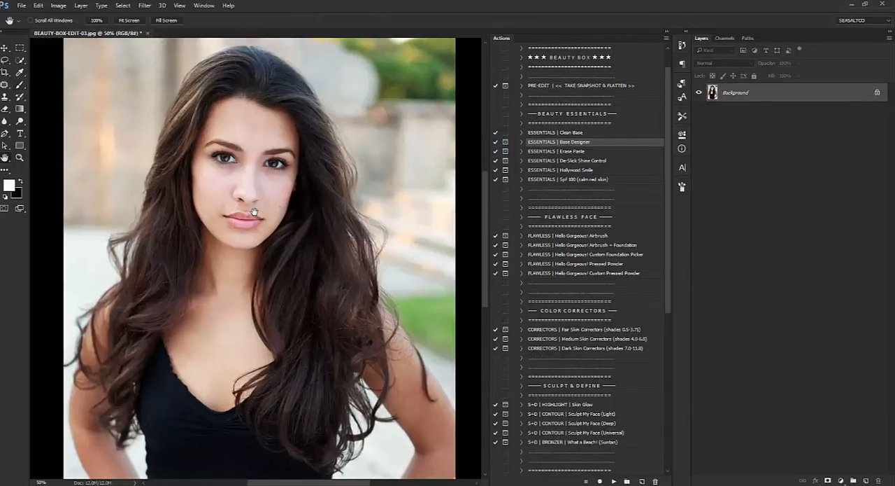
scroll(579, 220, "down", 1)
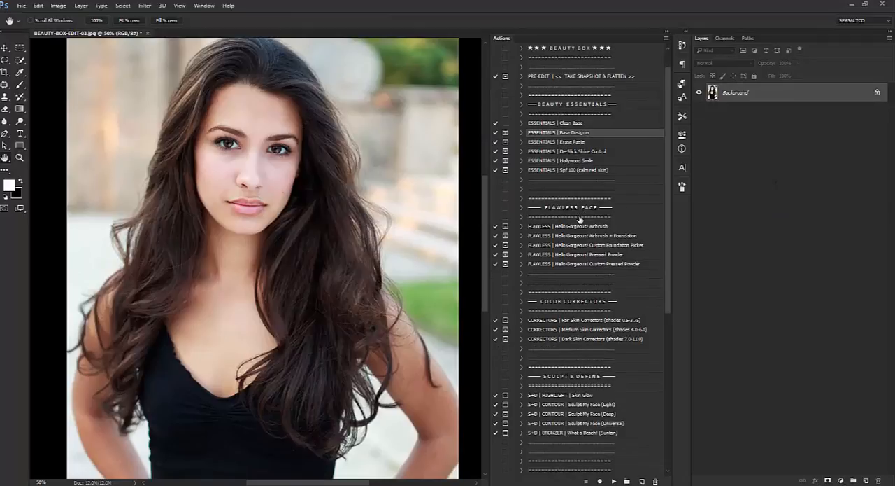
scroll(579, 220, "down", 2)
left_click(575, 208)
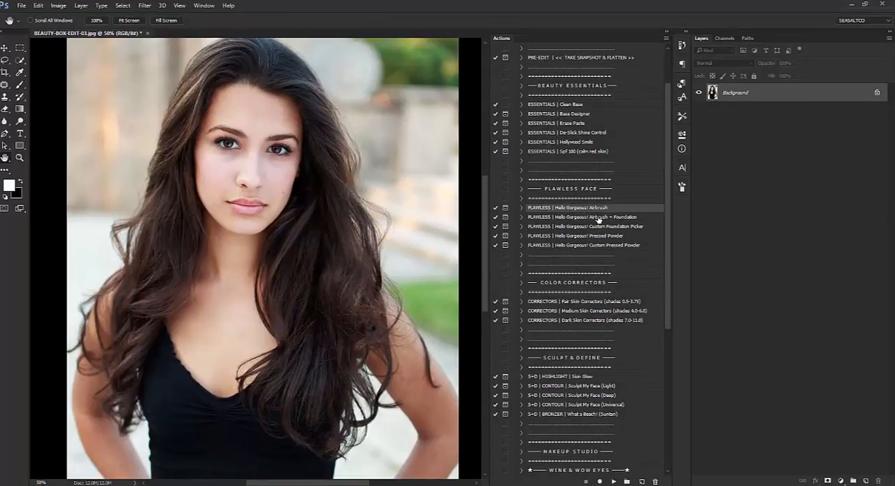
left_click(598, 219)
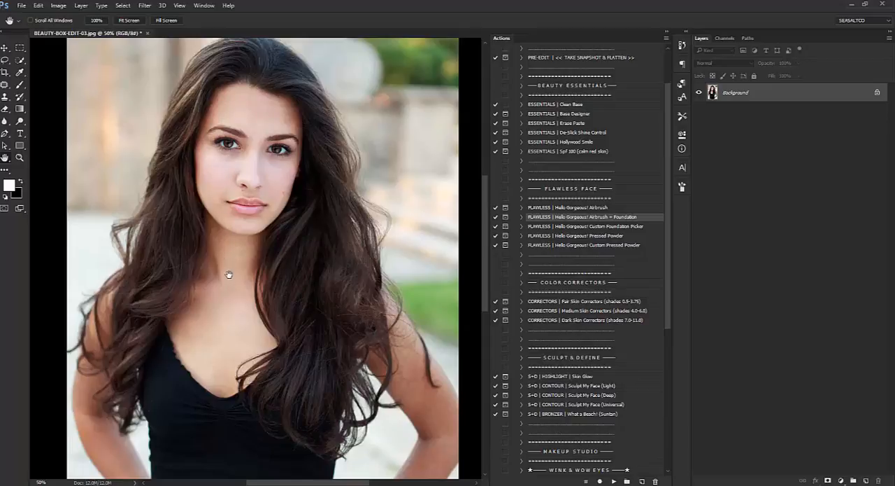
scroll(225, 315, "down", 1)
scroll(224, 315, "up", 1)
left_click(615, 481)
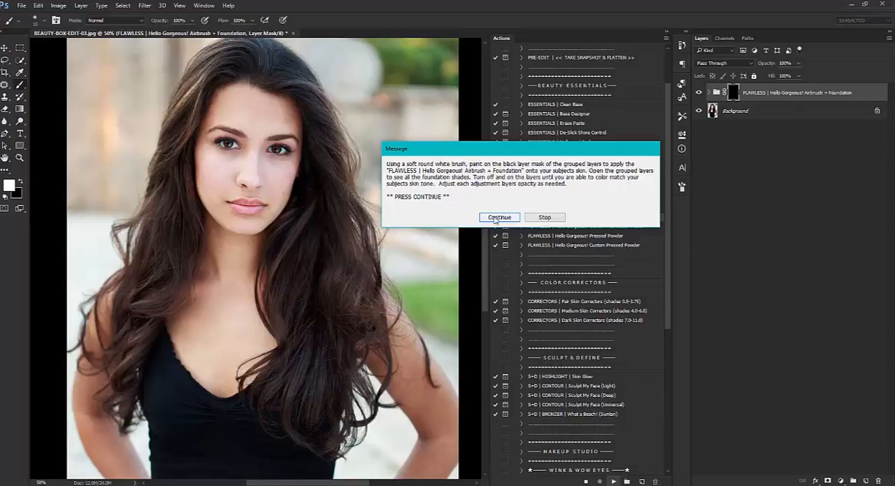
left_click(498, 218)
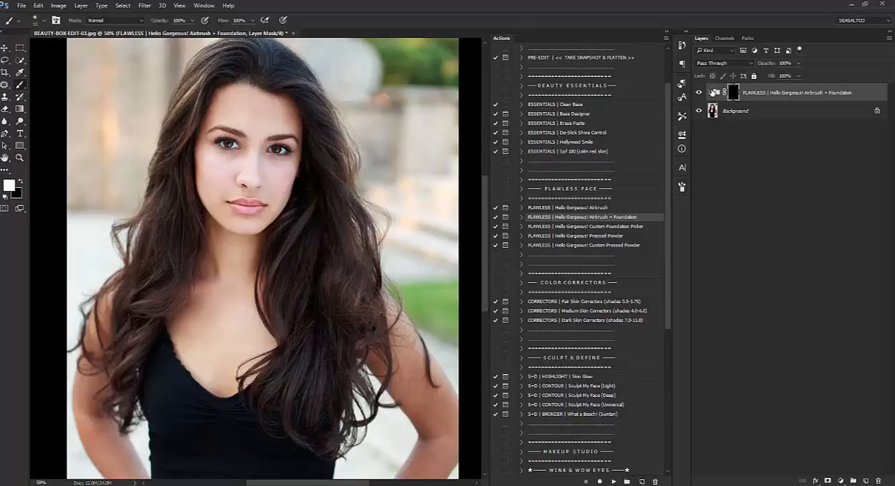
Expand the Airbrush + Foundation group and look through its foundation shades from Cacao to Porcelain.
left_click(710, 92)
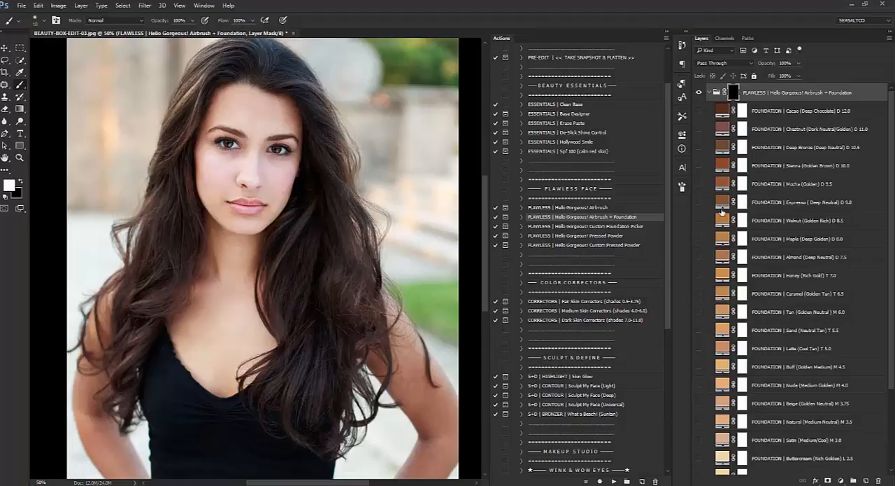
scroll(726, 224, "down", 3)
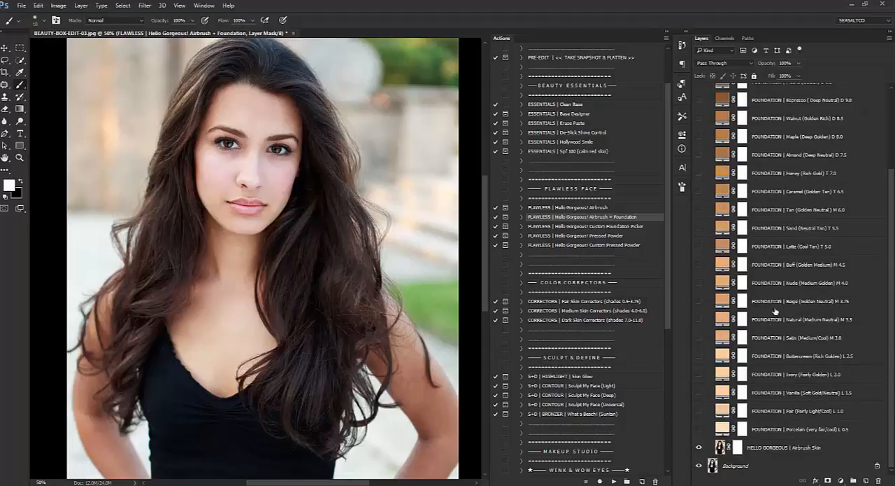
left_click(700, 430)
scroll(733, 239, "up", 3)
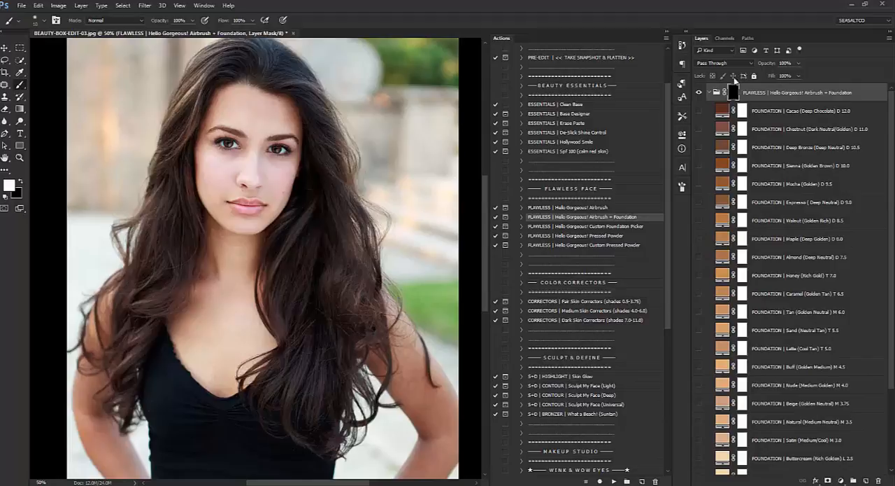
Paint the airbrush effect onto the face on the group's black mask with a suitably sized soft white brush.
left_click(20, 158)
left_click(21, 84)
key("bracketright")
key("bracketright")
key("bracketright")
key("bracketright")
key("bracketright")
key("bracketright")
key("bracketright")
key("bracketright")
key("bracketright")
key("bracketright")
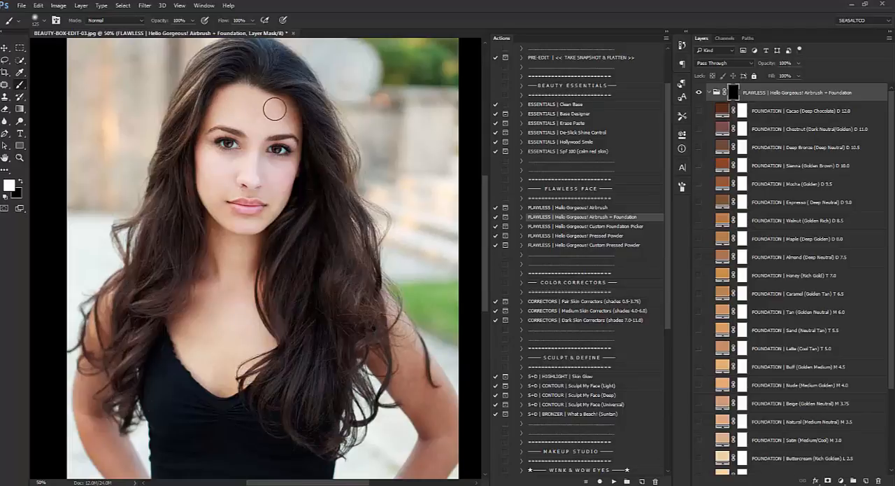
key("bracketleft")
key("bracketleft")
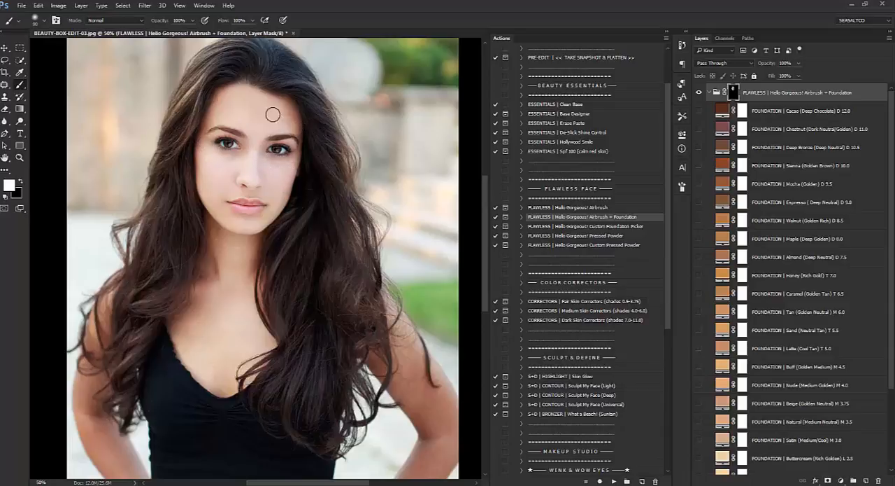
Enlarge the brush and paint the airbrush effect onto the neck and chest skin on the group mask.
scroll(245, 198, "down", 1)
scroll(244, 200, "down", 3)
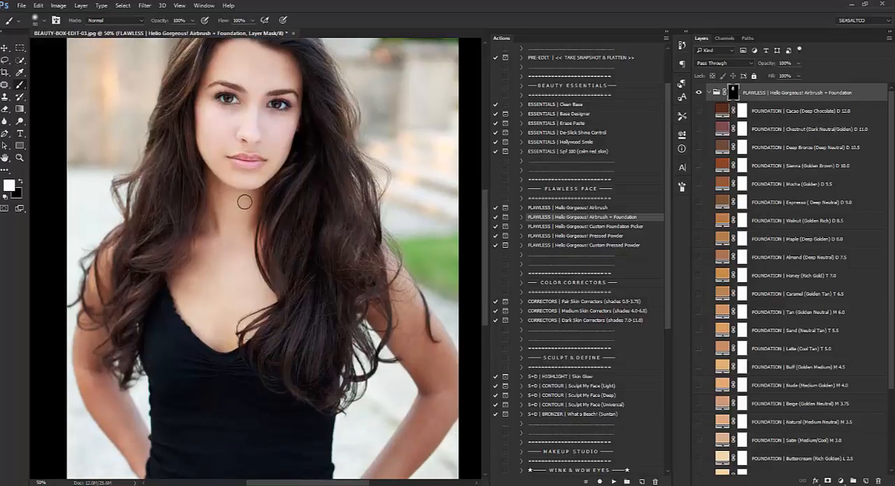
key("bracketright")
left_click_drag(223, 183, 229, 223)
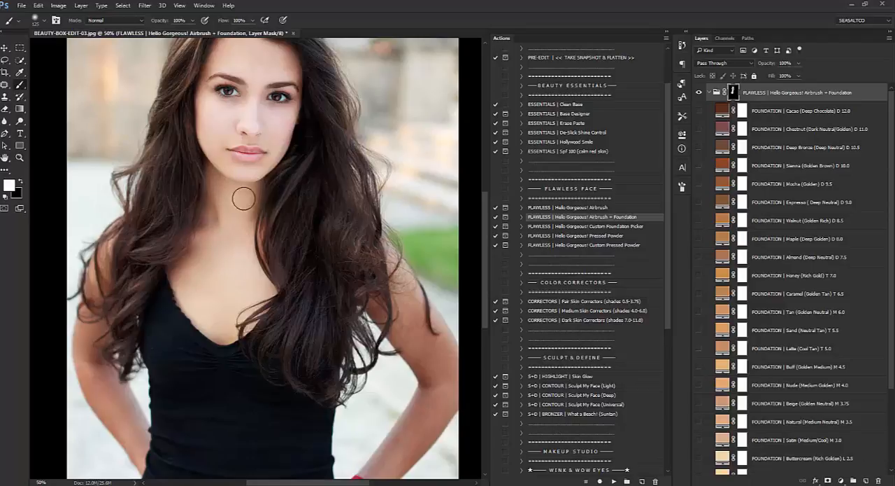
scroll(214, 190, "up", 2)
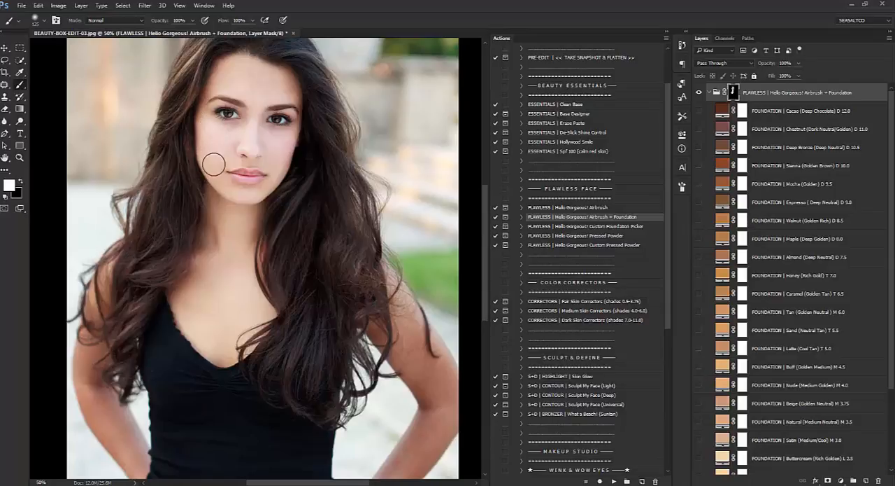
Switch the foreground colour to black and reduce the brush size for erasing the effect on the mask.
left_click(20, 181)
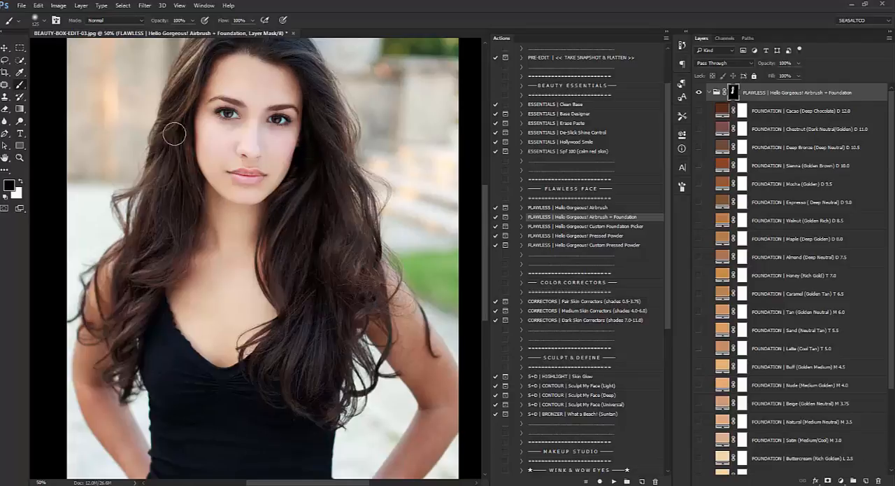
scroll(166, 200, "down", 2)
scroll(165, 198, "up", 2)
key("bracketleft")
key("bracketleft")
key("bracketleft")
key("bracketleft")
key("bracketleft")
Switch the foreground colour back to white and paint the airbrush effect along the arm on the image's left side.
scroll(196, 248, "down", 3)
scroll(196, 250, "down", 1)
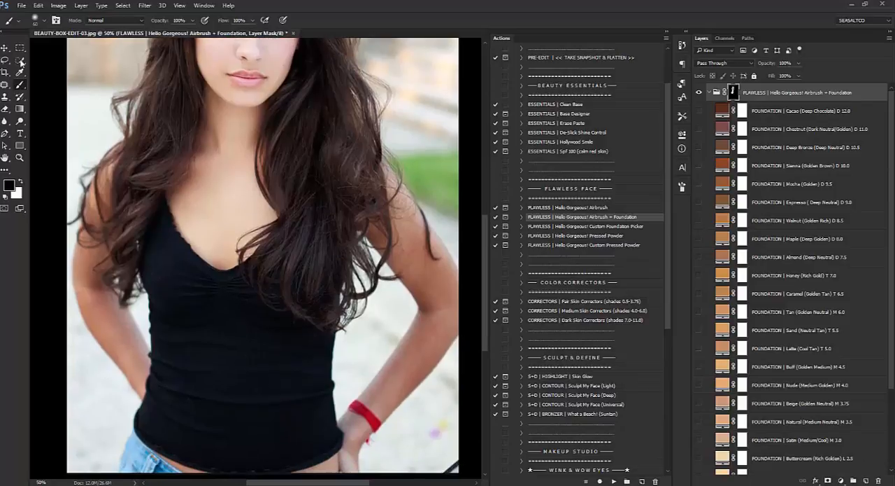
left_click(21, 181)
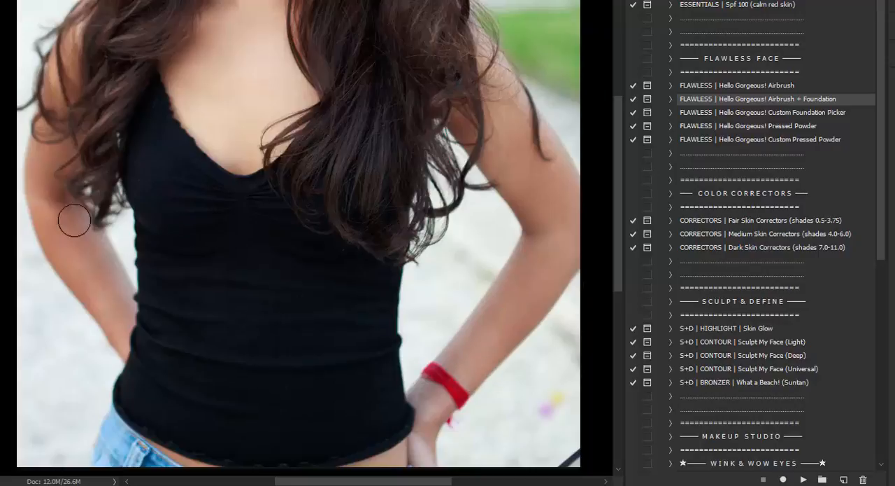
mouse_move(42, 180)
left_mouse_down()
mouse_move(78, 275)
mouse_move(105, 305)
left_mouse_up()
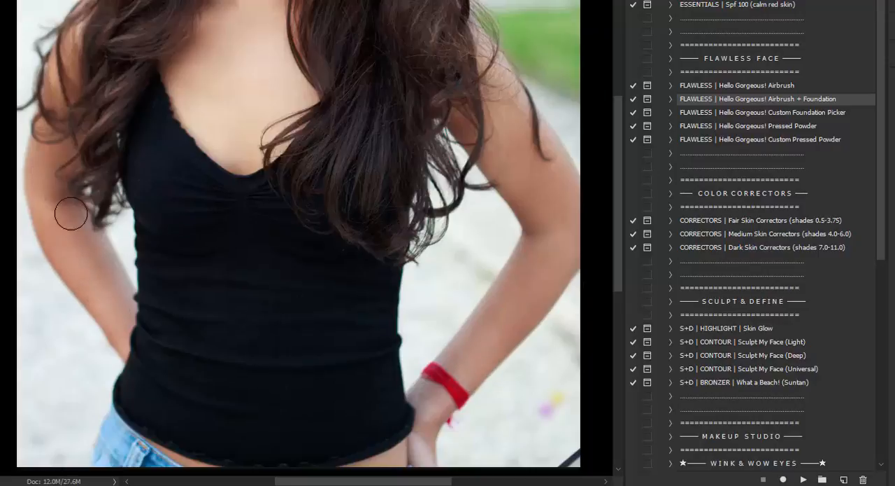
left_click_drag(64, 207, 112, 287)
mouse_move(47, 161)
left_mouse_down()
mouse_move(67, 259)
mouse_move(113, 316)
left_mouse_up()
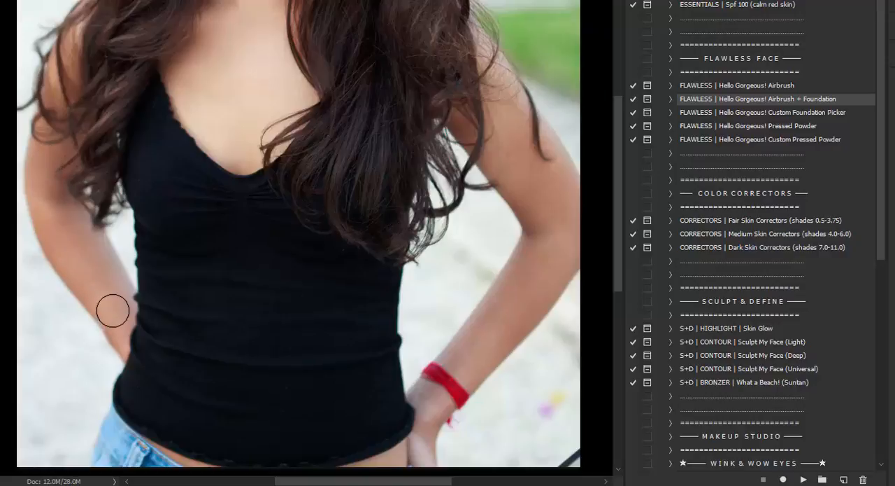
Preview the Beige (Golden Neutral) M 3.75 foundation layer on the airbrushed skin and hide it again.
scroll(320, 236, "up", 5)
scroll(384, 194, "up", 1)
scroll(348, 176, "down", 1)
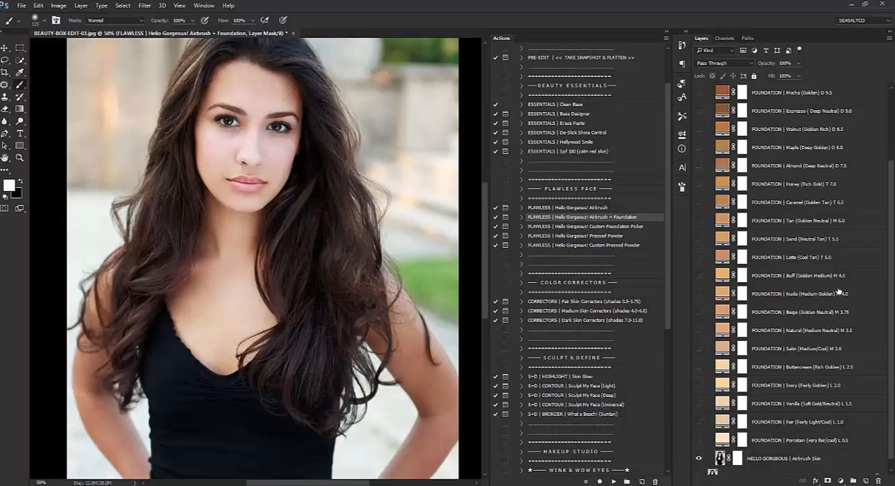
scroll(829, 212, "up", 2)
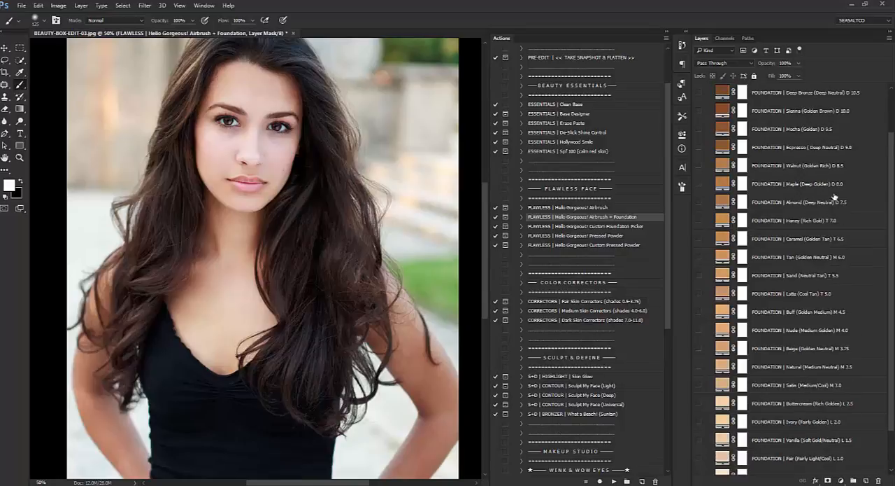
scroll(827, 140, "down", 3)
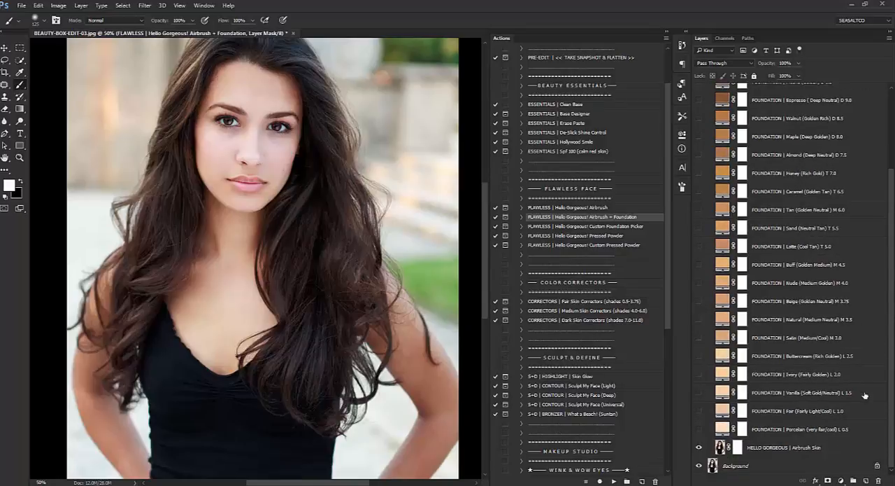
left_click(775, 340)
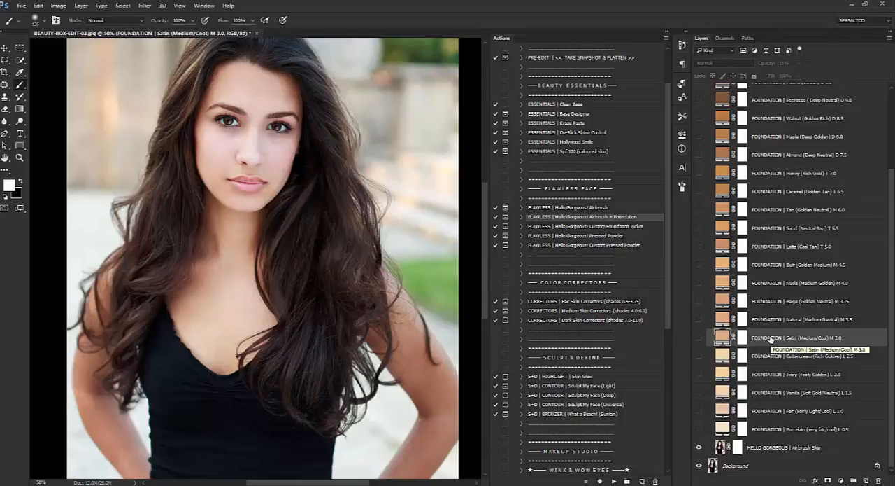
left_click(773, 304)
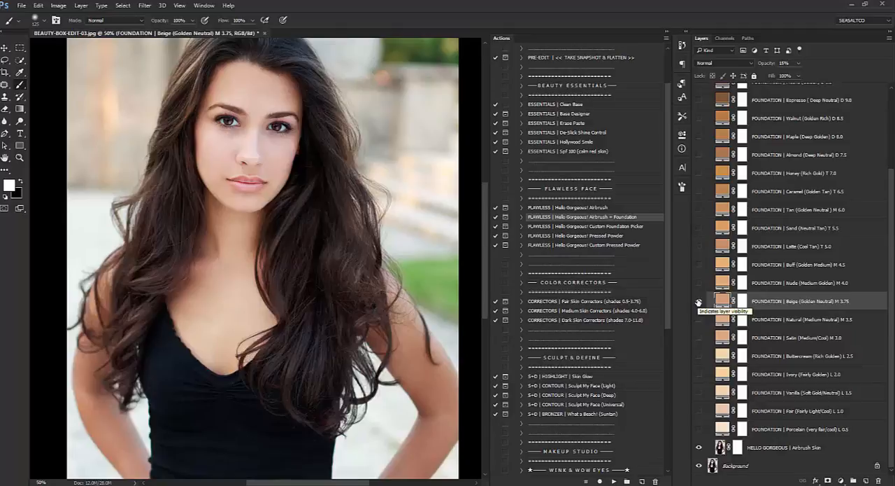
left_click(698, 301)
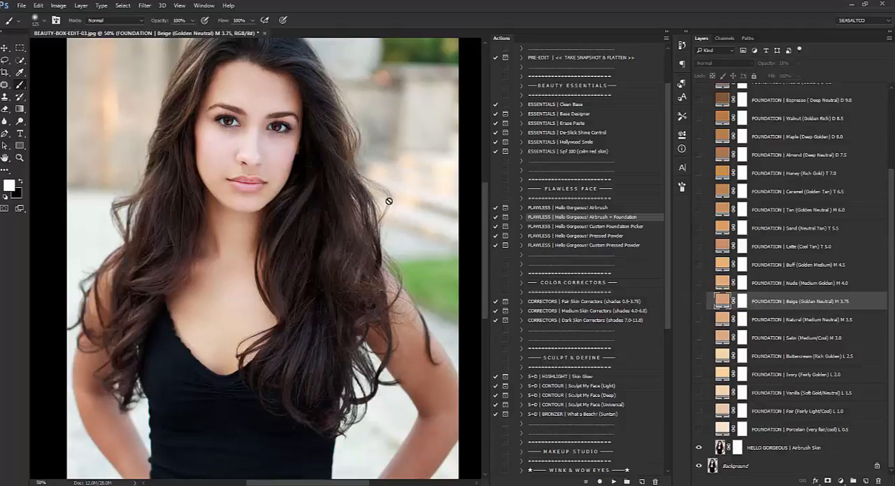
Select the Latte (Cool Tan) T 5.0 foundation layer and make it visible.
scroll(749, 307, "up", 2)
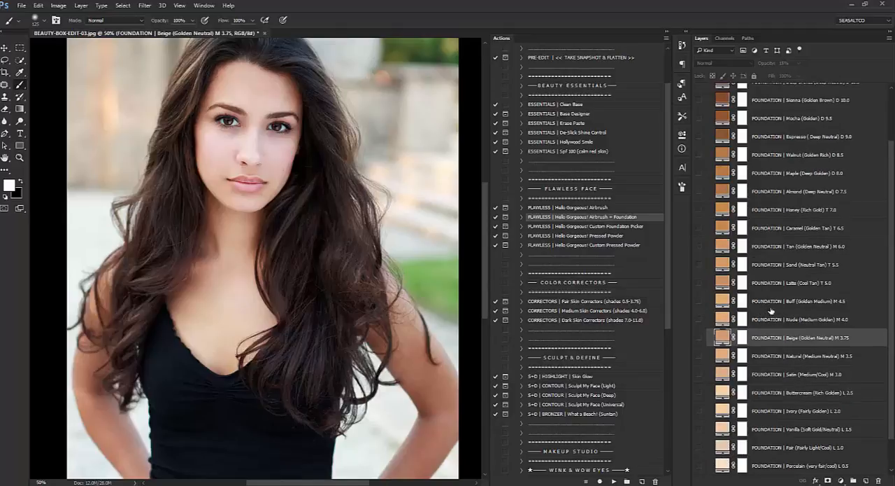
left_click(780, 284)
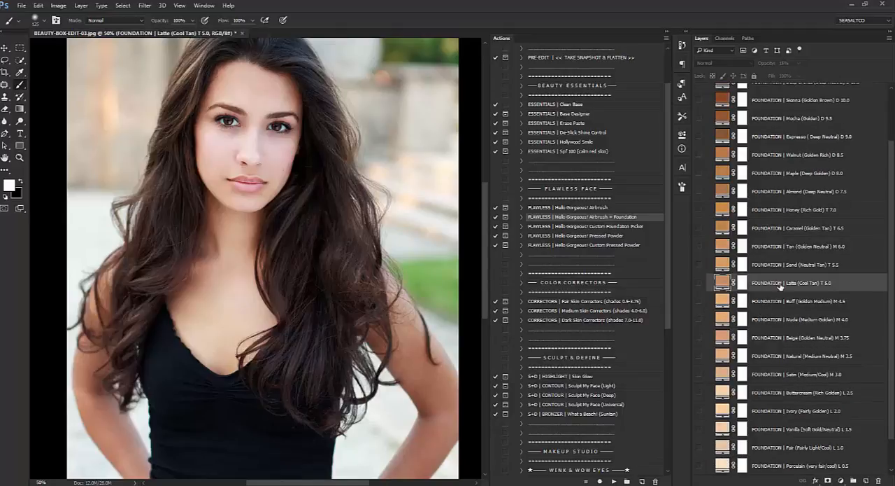
left_click(700, 283)
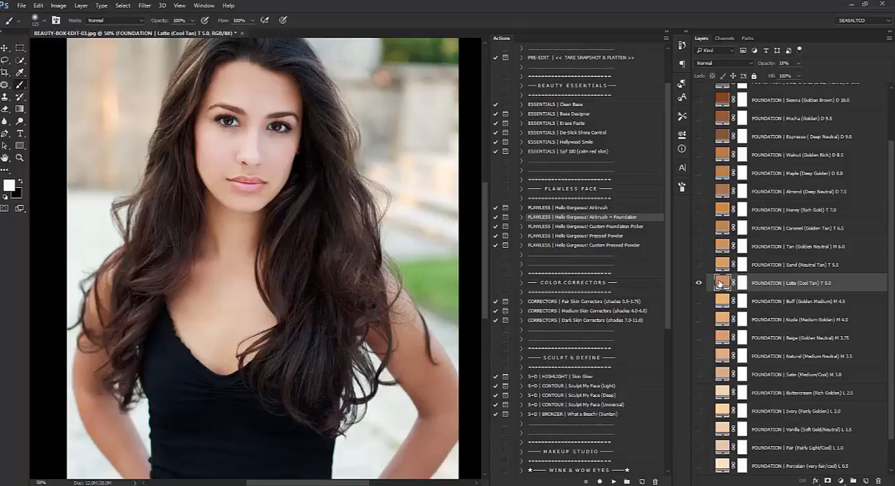
Compare the whole portrait with and without the Latte foundation layer, leaving the layer visible.
left_click(19, 158)
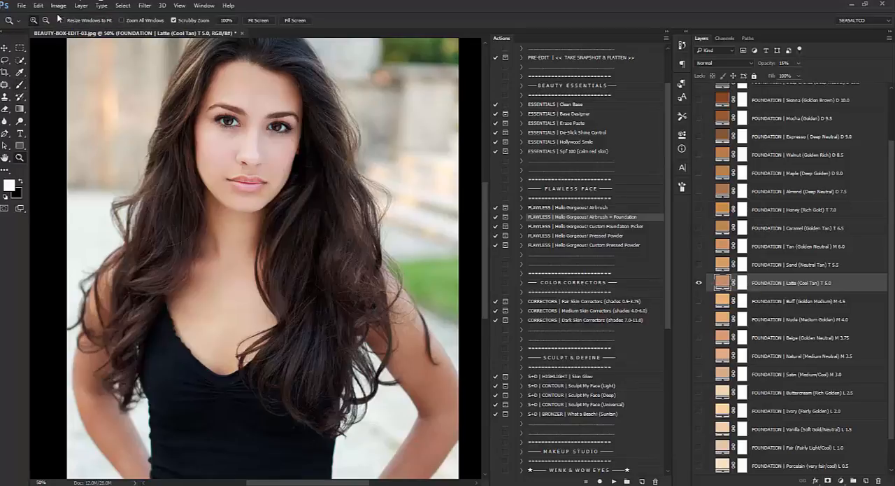
left_click(207, 118, "alt")
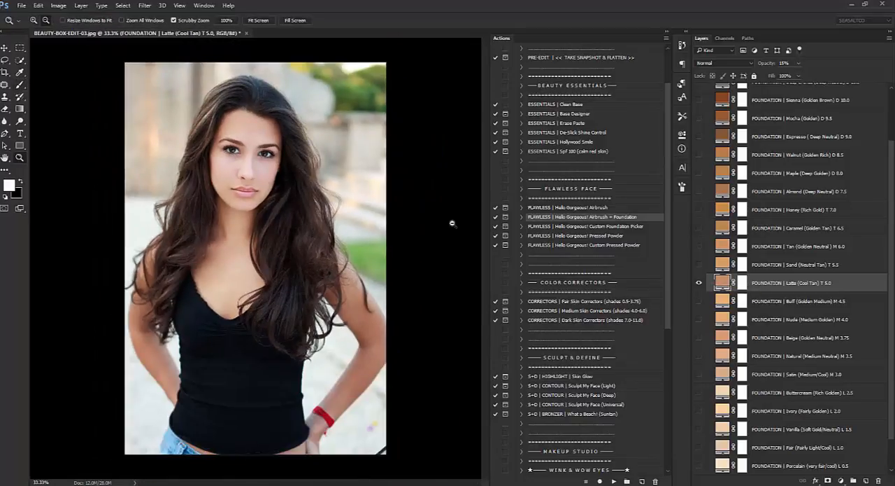
left_click(699, 283)
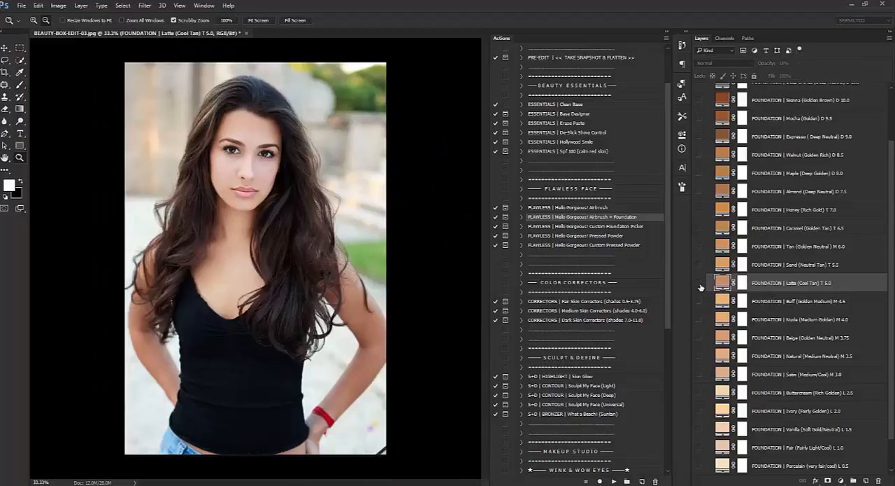
left_click(700, 283)
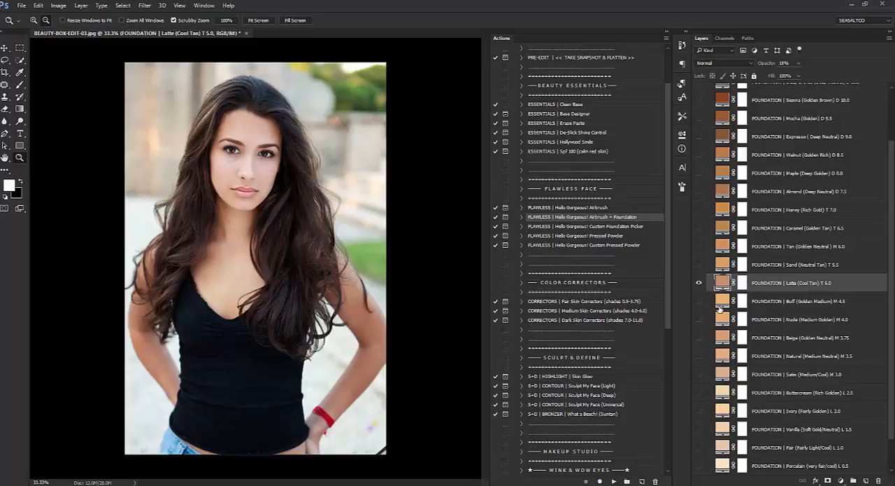
left_click(698, 283)
left_click(698, 284)
left_click(701, 285)
left_click(701, 285)
Collapse the Airbrush + Foundation group and flatten the image into the background.
scroll(826, 350, "up", 3)
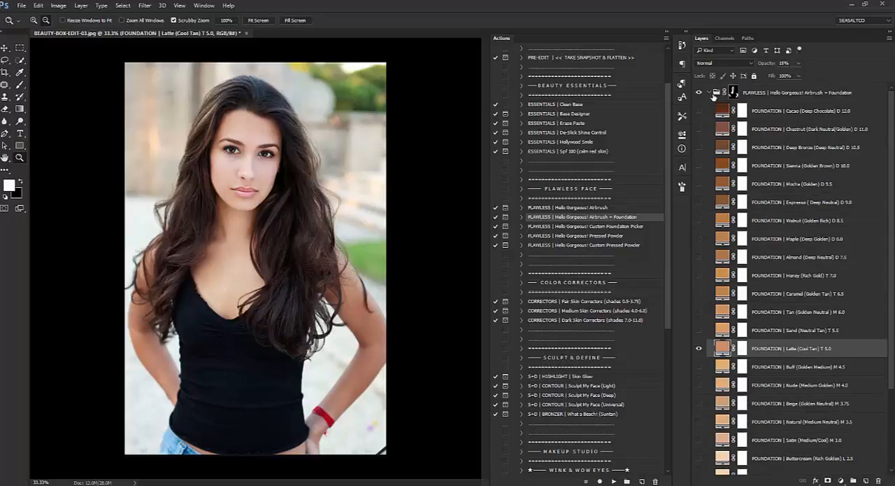
left_click(710, 92)
right_click(731, 110)
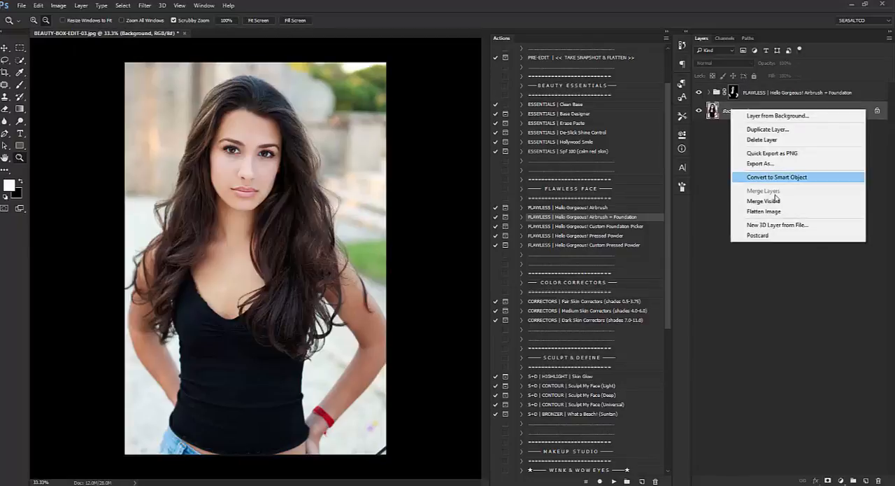
left_click(770, 212)
left_click(428, 186)
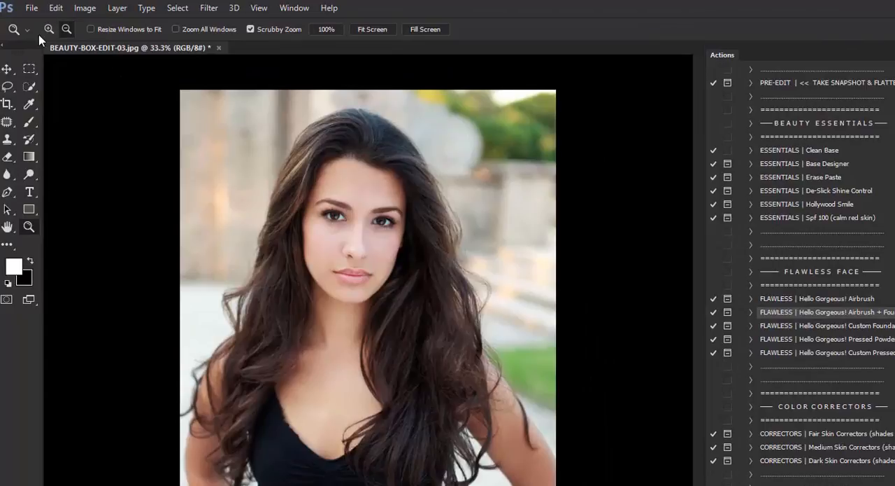
Run the S+D | CONTOUR | Sculpt My Face (Light) action on the flattened portrait and continue past its message.
left_click(358, 313)
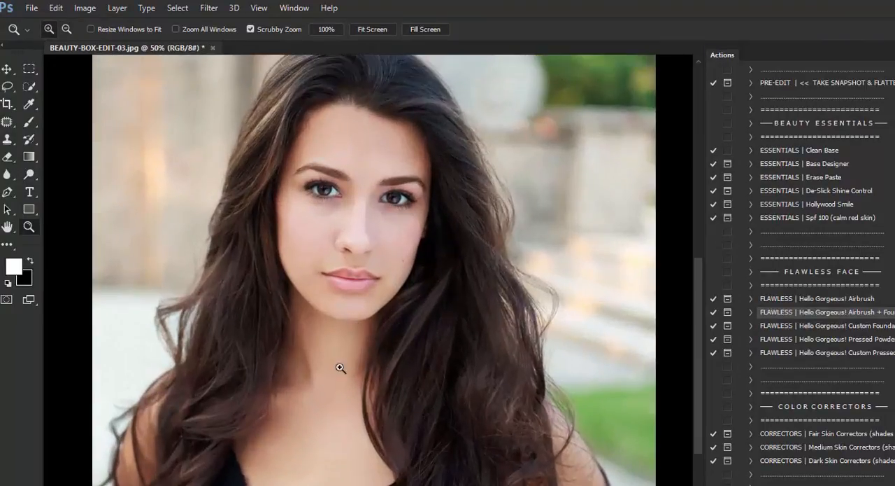
left_click(39, 123)
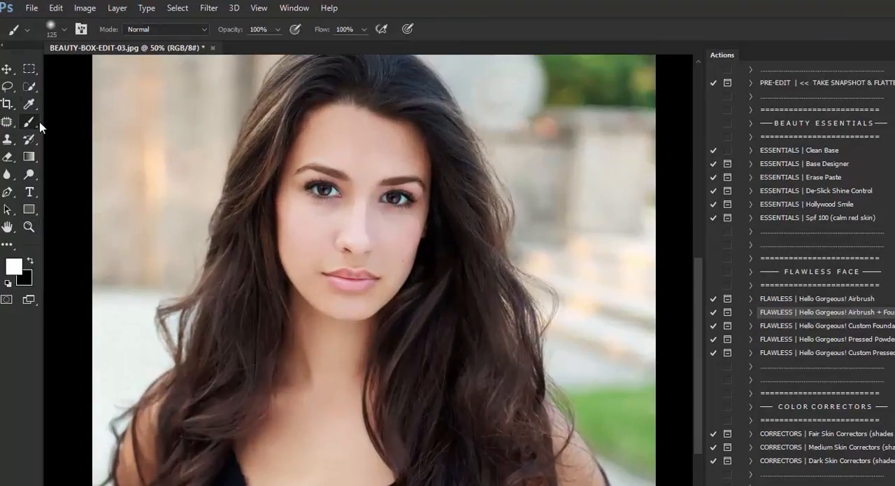
scroll(866, 367, "down", 4)
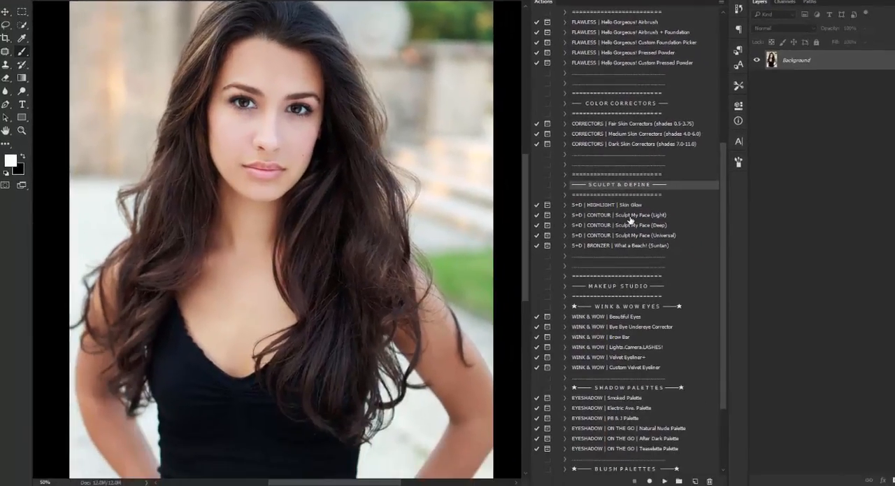
left_click(834, 396)
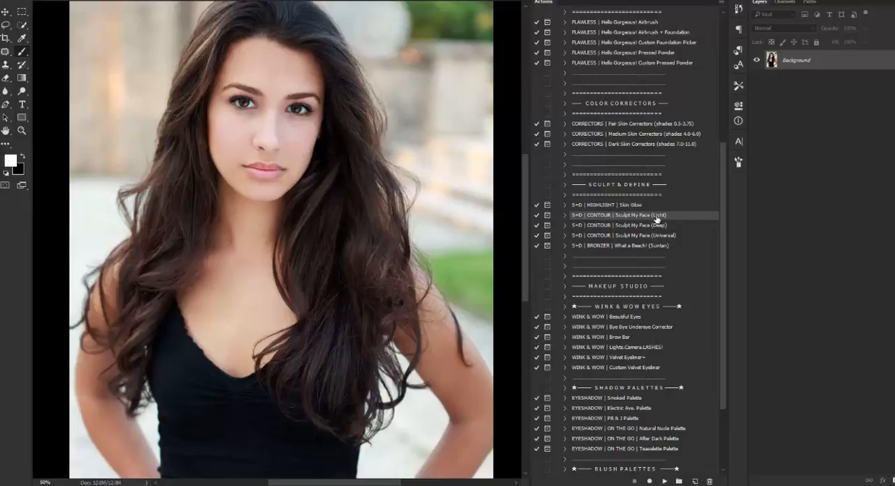
left_click(665, 482)
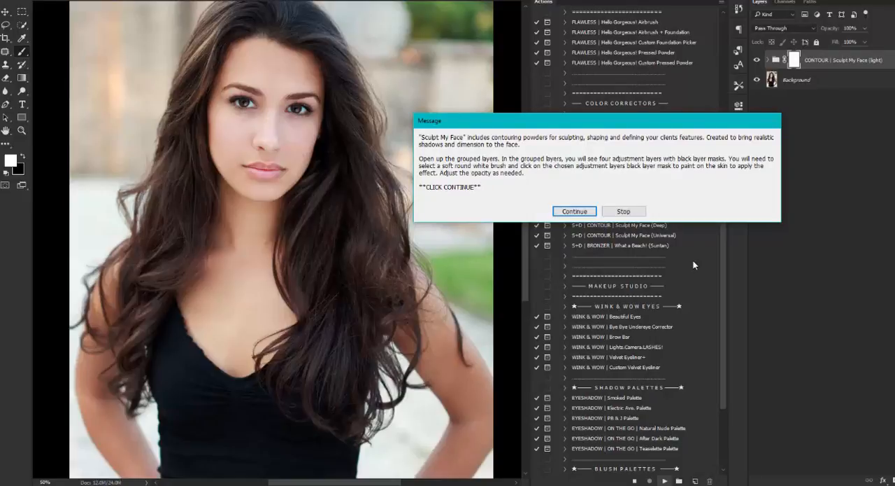
left_click(559, 210)
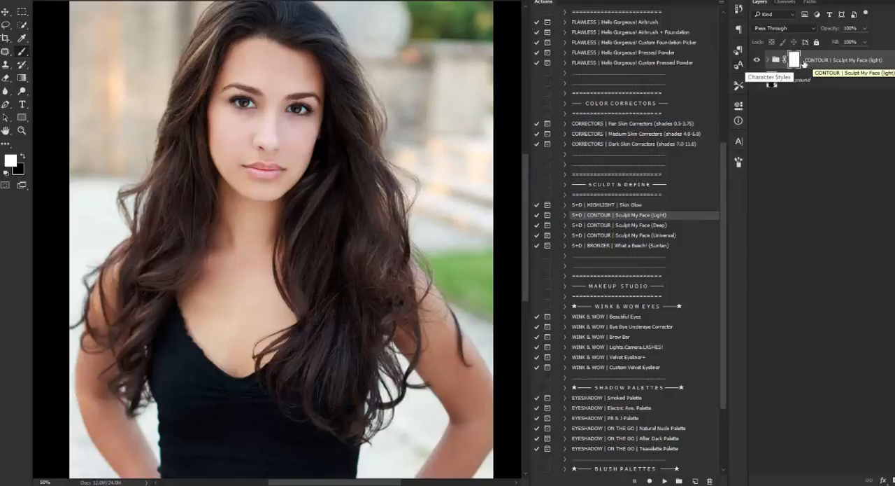
Expand the Sculpt My Face (light) group and select its SMF-LIGHT | Dark Cocoa layer.
left_click(770, 60)
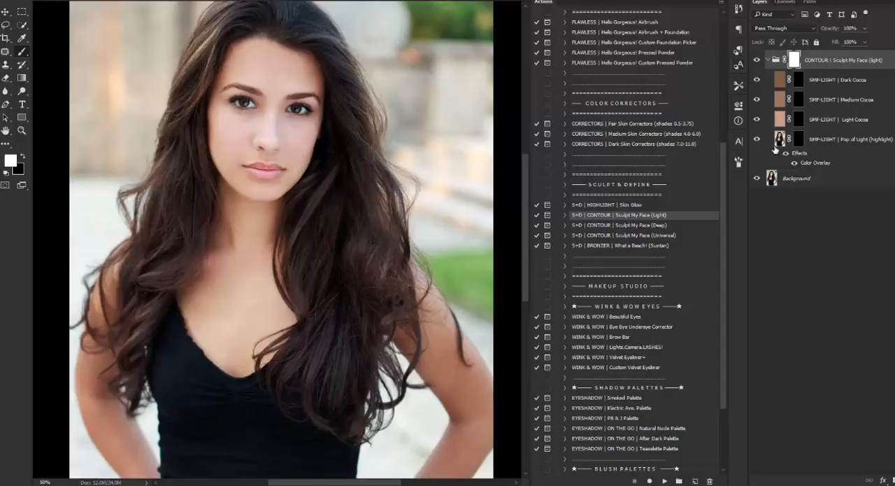
left_click(816, 82)
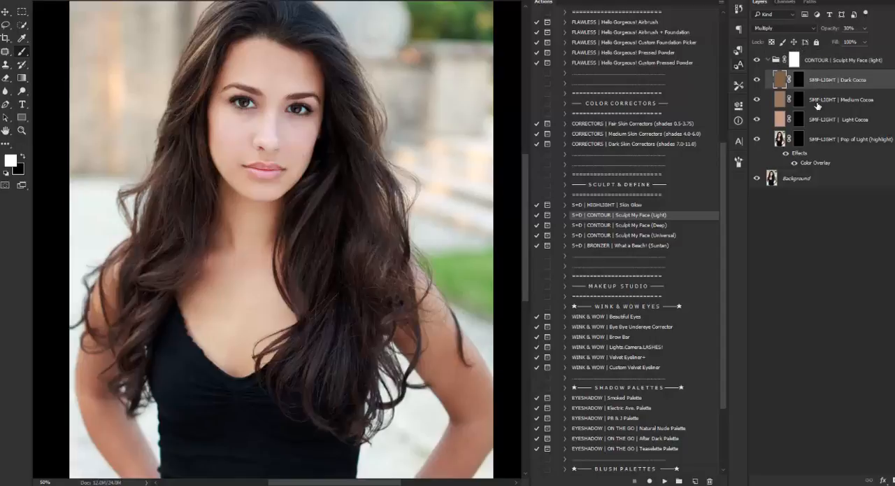
left_click(817, 104)
left_click(818, 121)
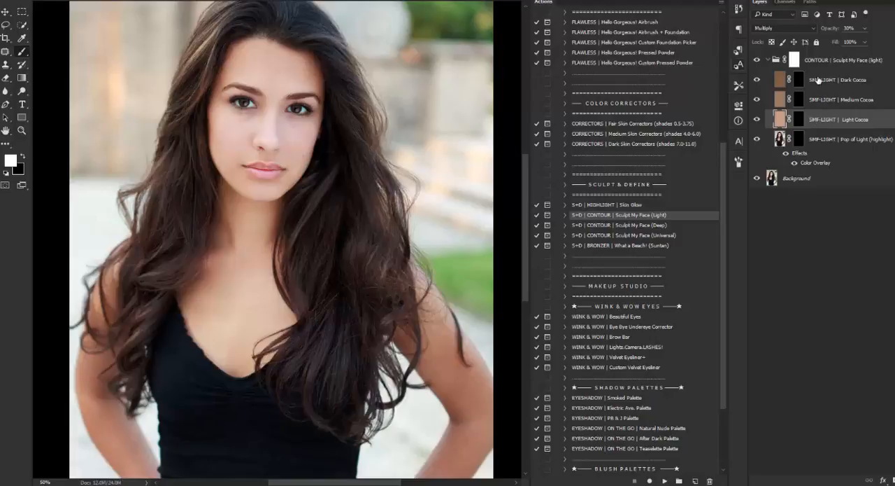
left_click(819, 81)
Paint Dark Cocoa contour under both cheekbones on the layer's black mask with a reduced soft white brush.
left_click(22, 133)
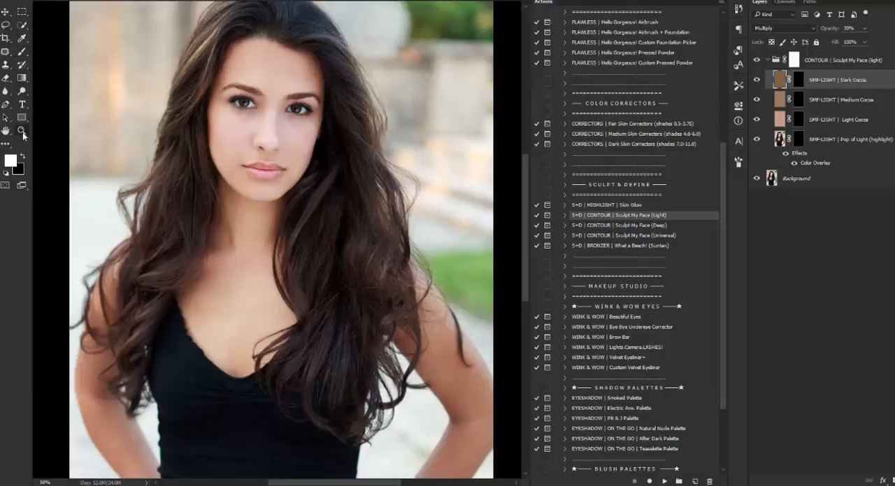
left_click(232, 151)
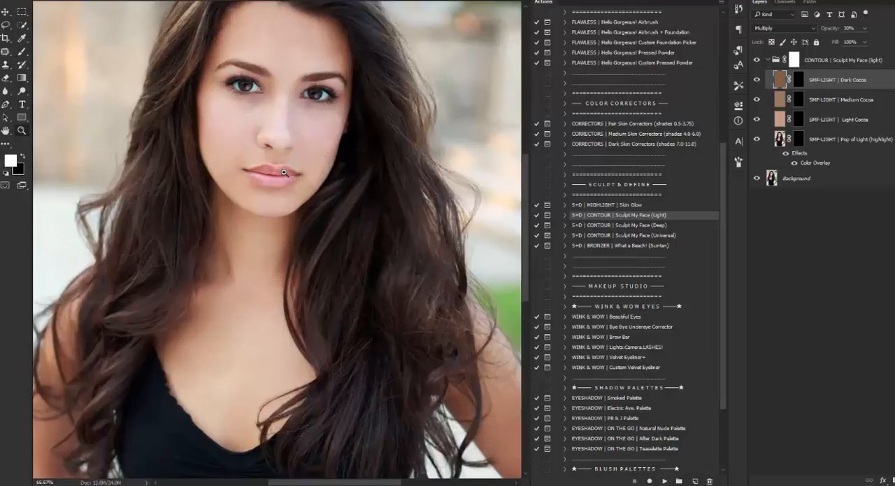
scroll(175, 140, "up", 2)
left_click(23, 53)
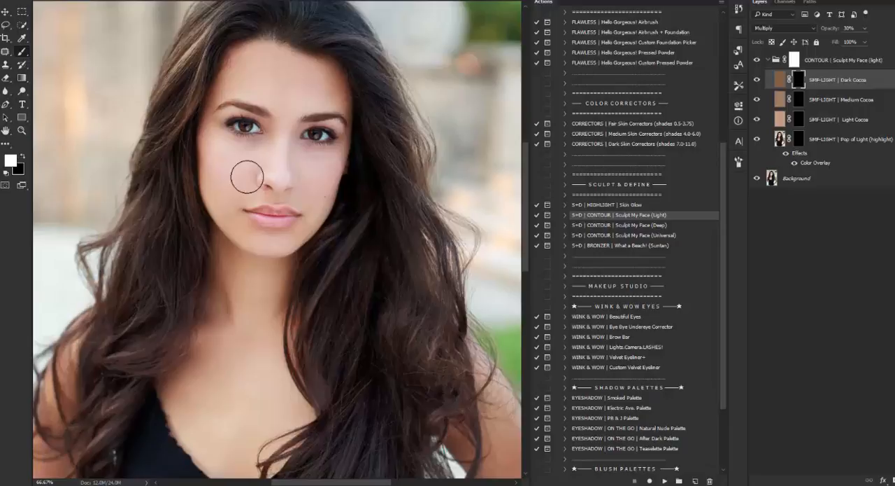
key("bracketleft")
key("bracketleft")
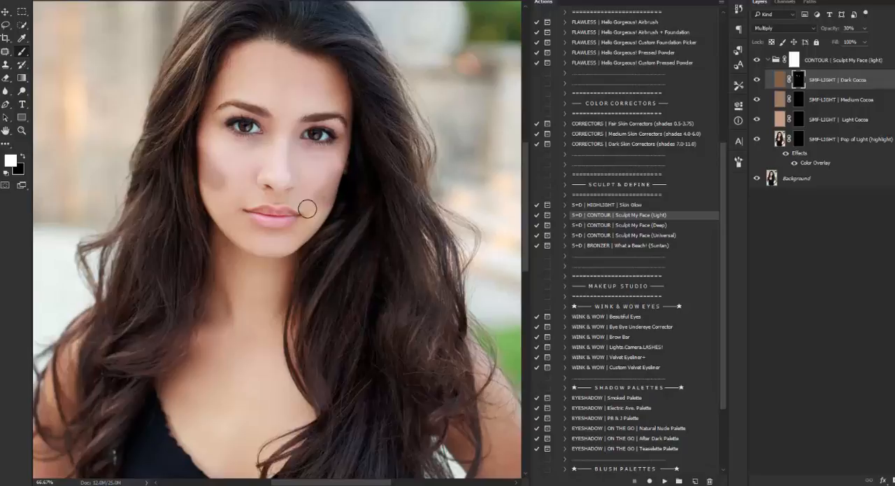
Enlarge the brush and paint Dark Cocoa contour around the forehead hairline on the mask.
key("bracketright")
key("bracketright")
key("bracketright")
key("bracketright")
key("bracketright")
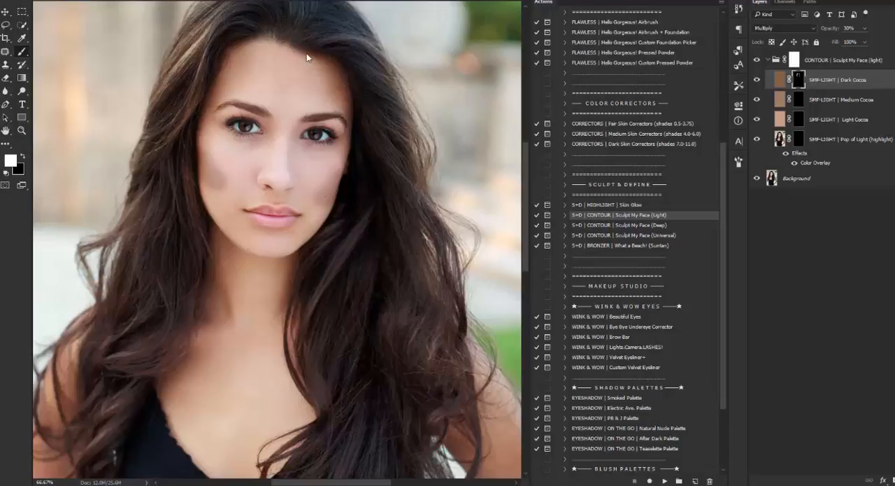
Reduce the brush size and paint Dark Cocoa contour along the neck and collarbone on the mask.
scroll(173, 161, "down", 2)
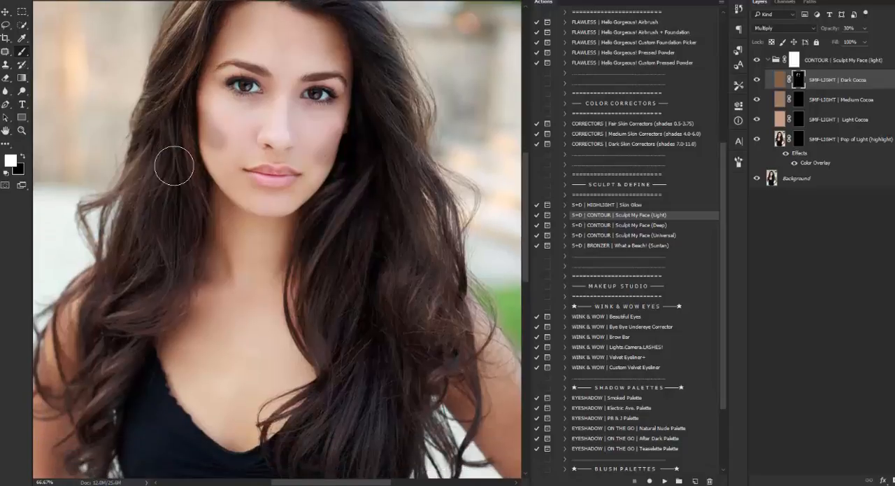
key("bracketleft")
key("bracketleft")
scroll(211, 259, "down", 1)
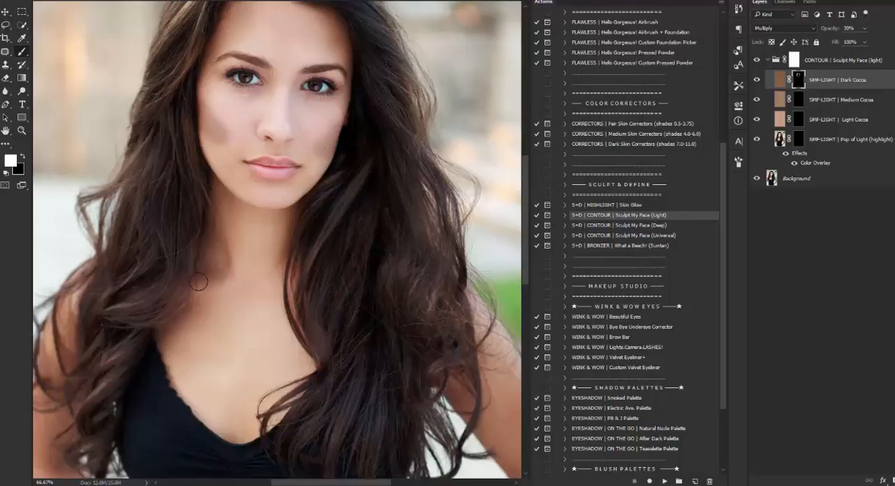
left_click_drag(226, 277, 226, 256)
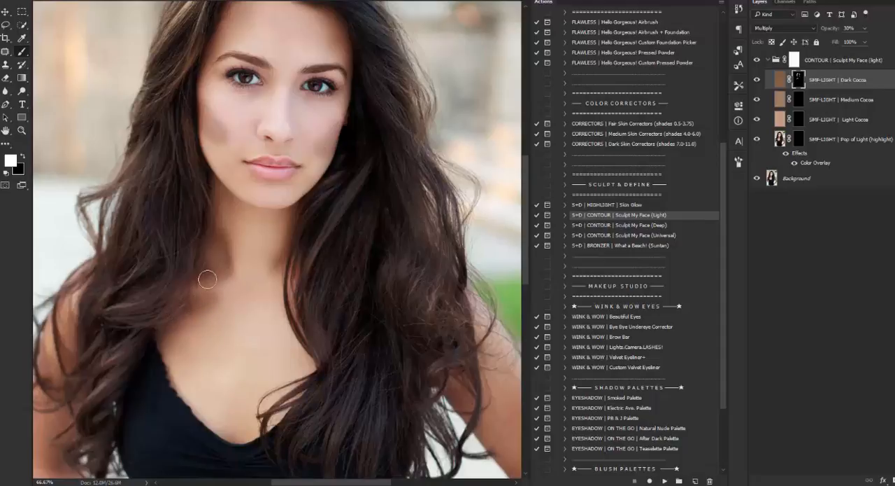
Paint Medium Cocoa contour along the sides of the nose on the SMF-LIGHT | Medium Cocoa layer's mask.
scroll(207, 279, "up", 2)
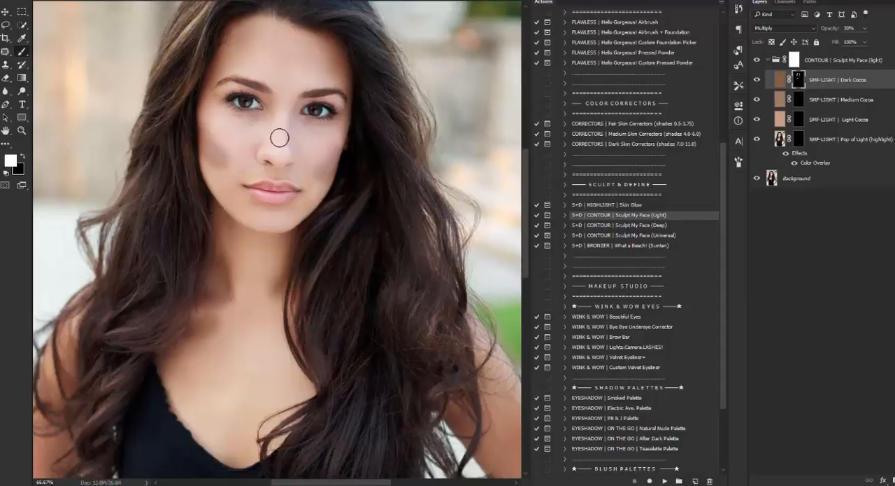
left_click(21, 131)
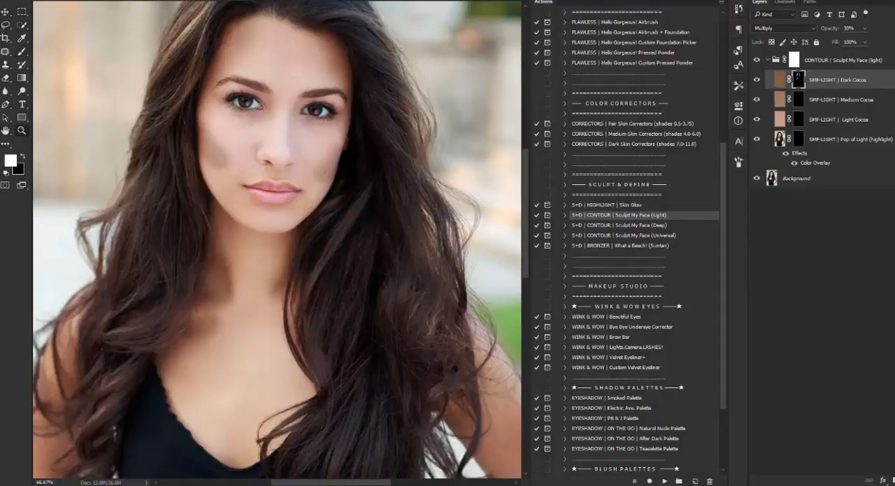
left_click(278, 127)
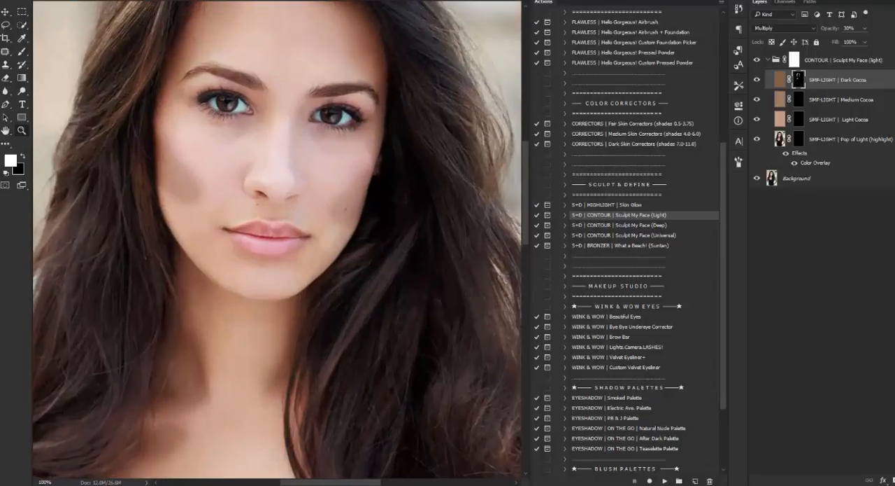
left_click(23, 54)
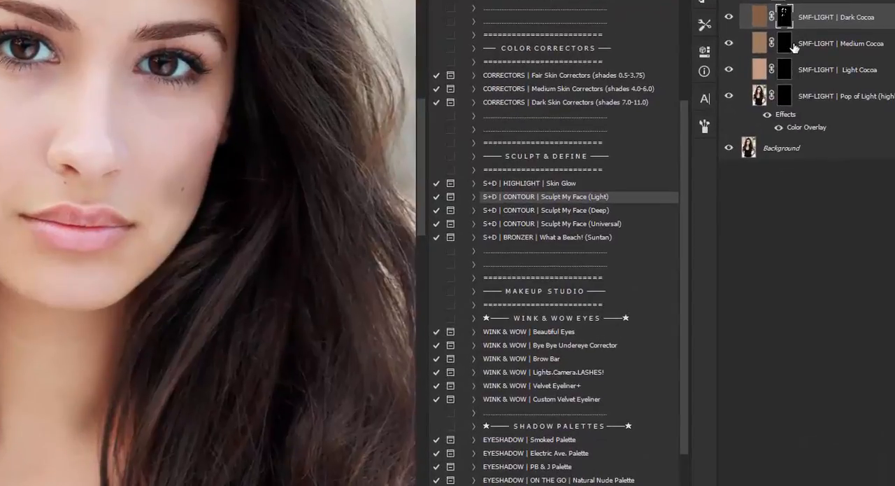
left_click(803, 95)
left_click(786, 43)
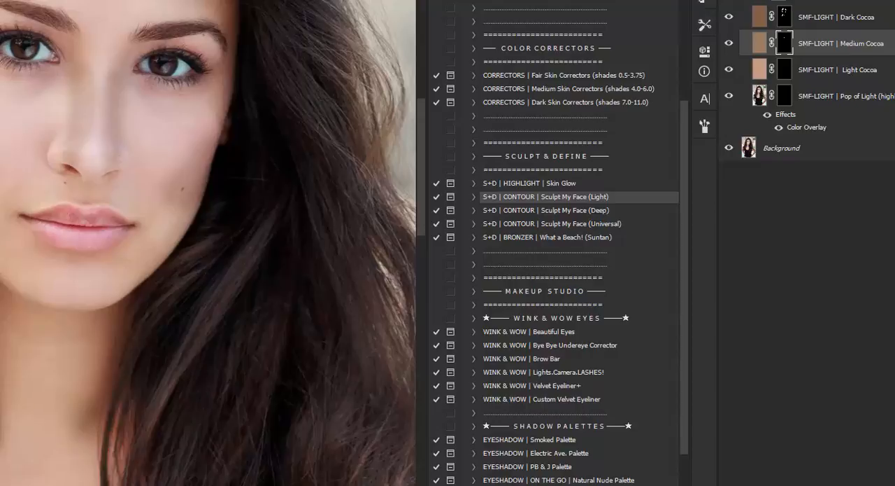
key("bracketright")
key("bracketright")
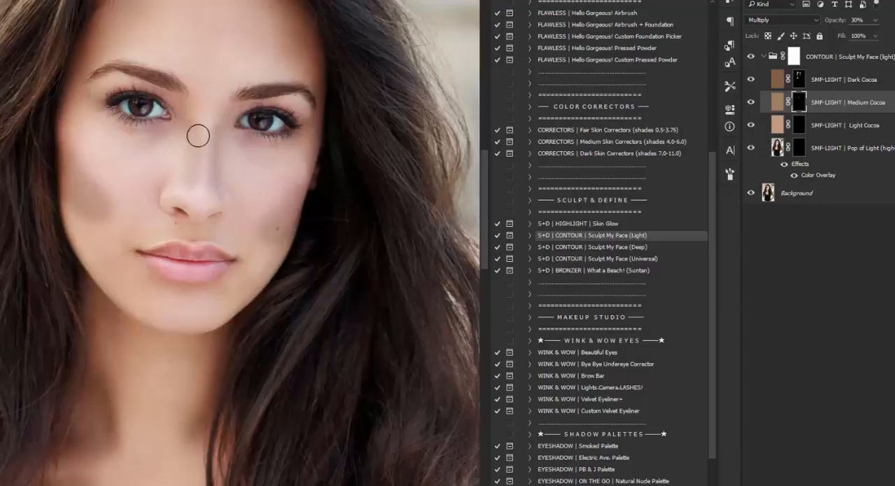
left_click_drag(204, 145, 198, 210)
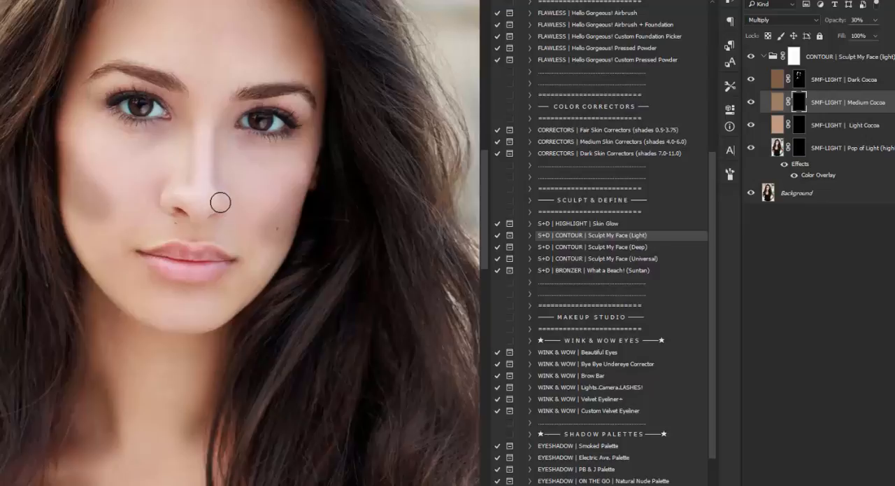
Soften and blend the Dark Cocoa cheekbone contour on its mask with black and white brushes at 30% opacity.
scroll(106, 152, "down", 1)
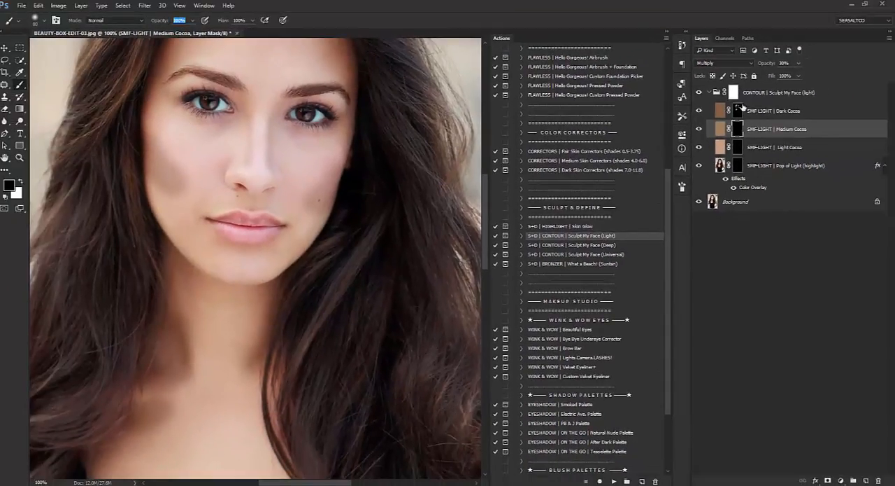
left_click(739, 111)
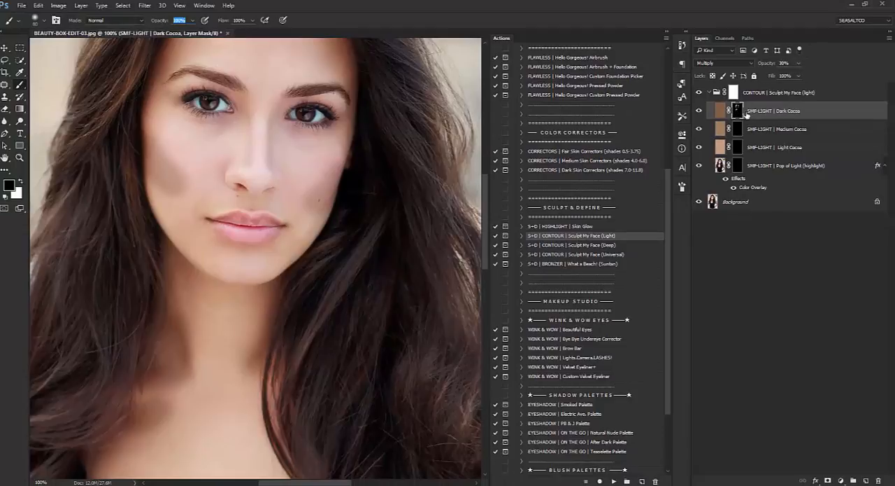
mouse_move(164, 170)
left_mouse_down()
mouse_move(190, 199)
mouse_move(168, 178)
mouse_move(171, 192)
mouse_move(186, 196)
left_mouse_up()
type("3")
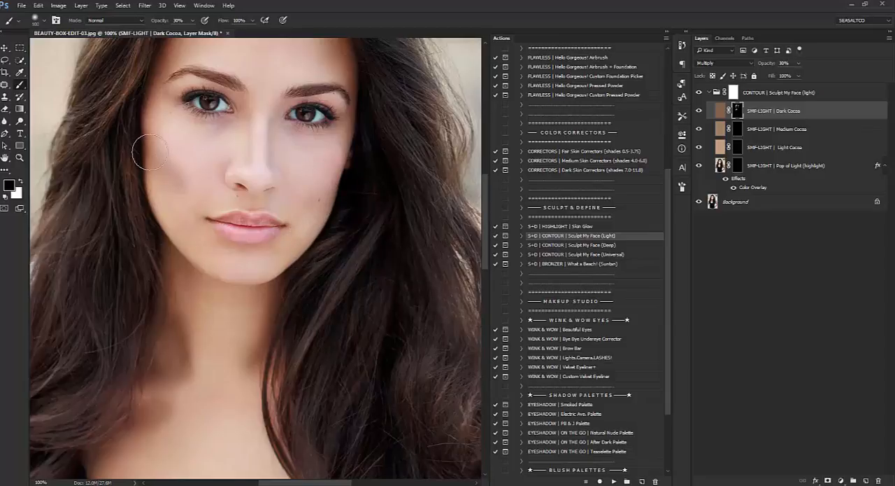
key("bracketright")
key("bracketright")
left_click(172, 176)
left_click(20, 181)
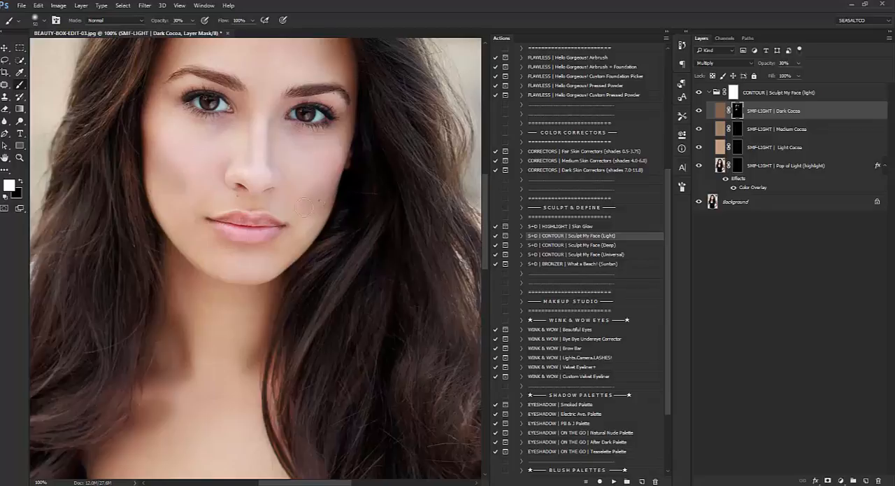
left_click(21, 181)
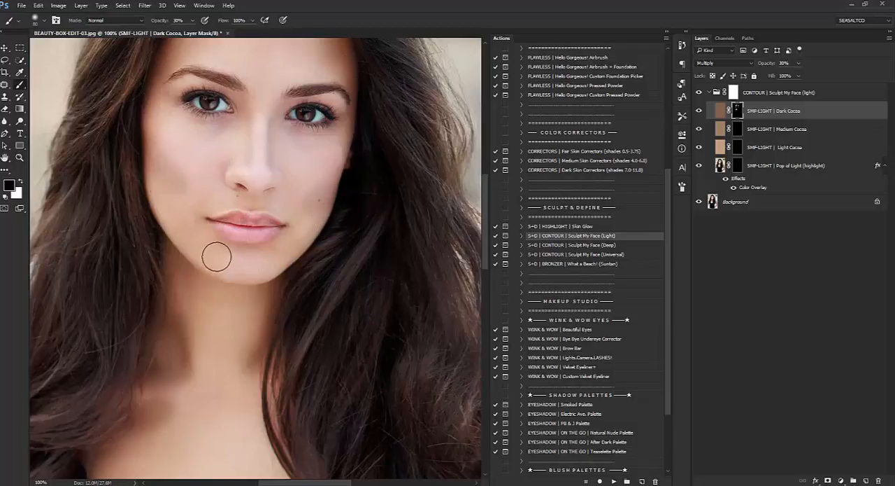
Enlarge the black brush and soften the Dark Cocoa contour around the forehead hairline on the mask.
scroll(203, 254, "up", 2)
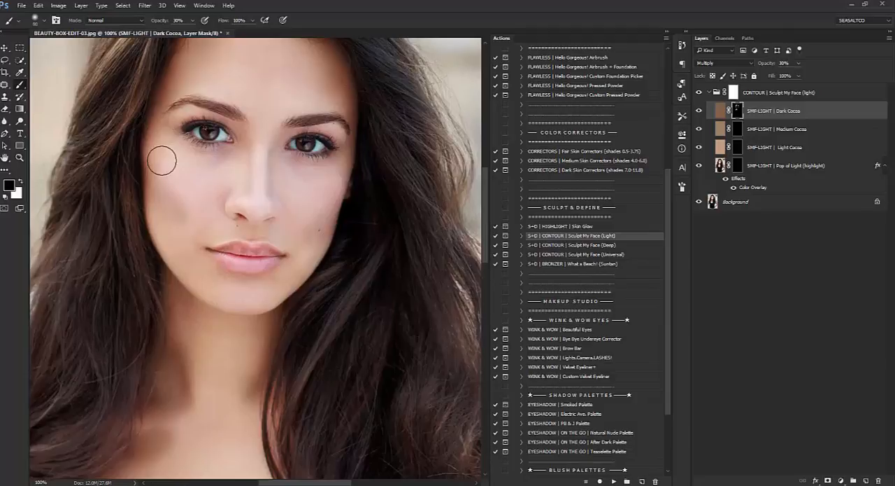
scroll(250, 180, "up", 3)
key("bracketright")
key("bracketright")
key("bracketright")
key("bracketright")
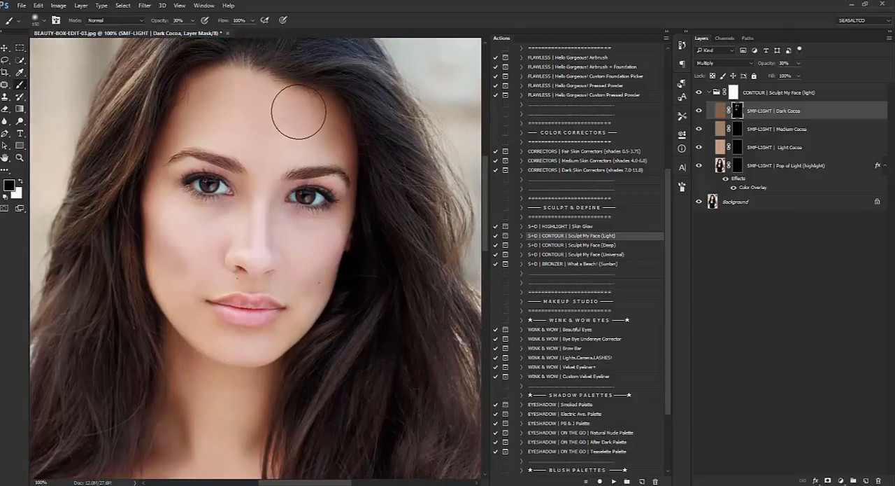
scroll(210, 203, "down", 4)
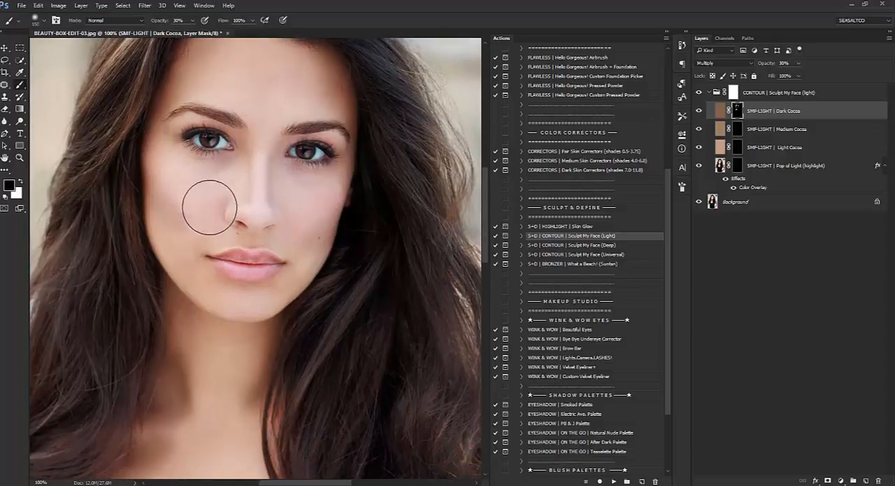
Reduce the brush size and select the Medium Cocoa layer's mask for blending the nose contour.
key("bracketleft")
key("bracketleft")
key("bracketleft")
key("bracketleft")
key("bracketleft")
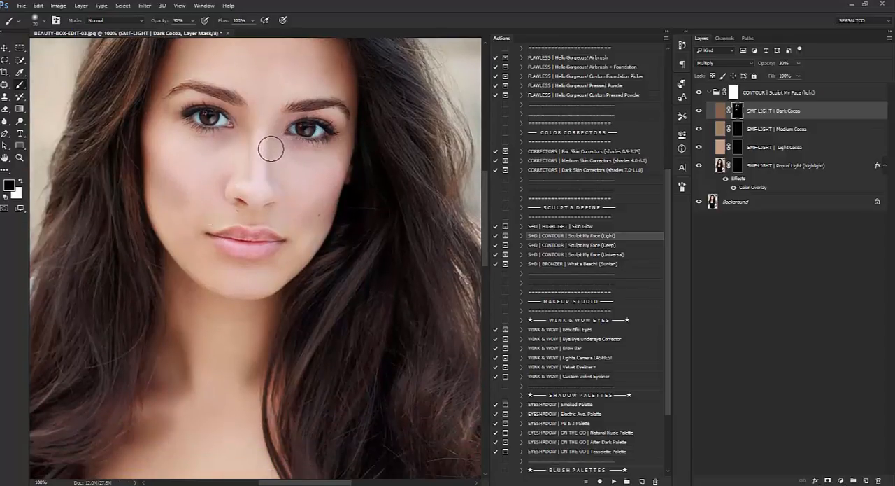
left_click(737, 130)
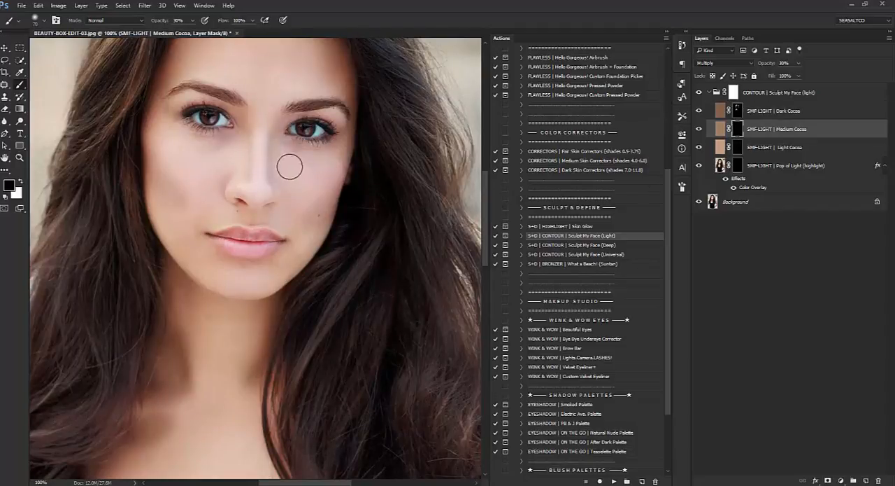
Return to the Dark Cocoa mask and soften the neck and collarbone contour with a larger black brush.
key("alt+bracketright")
scroll(231, 280, "down", 5)
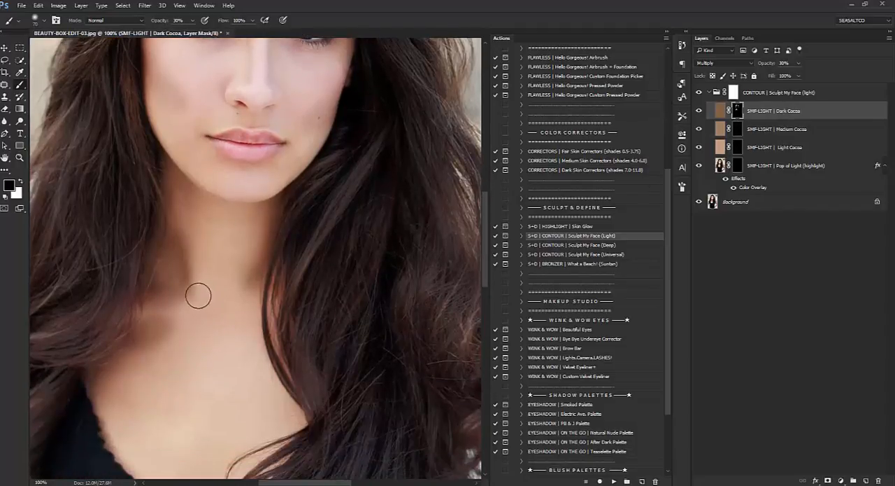
key("bracketright")
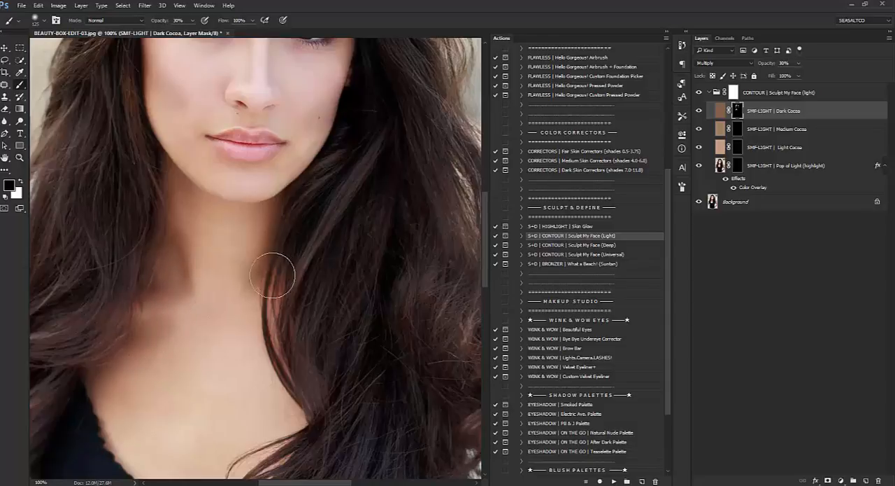
Hide and show the Sculpt My Face (light) group to compare the whole portrait before and after contouring.
left_click(18, 158)
left_click(46, 20)
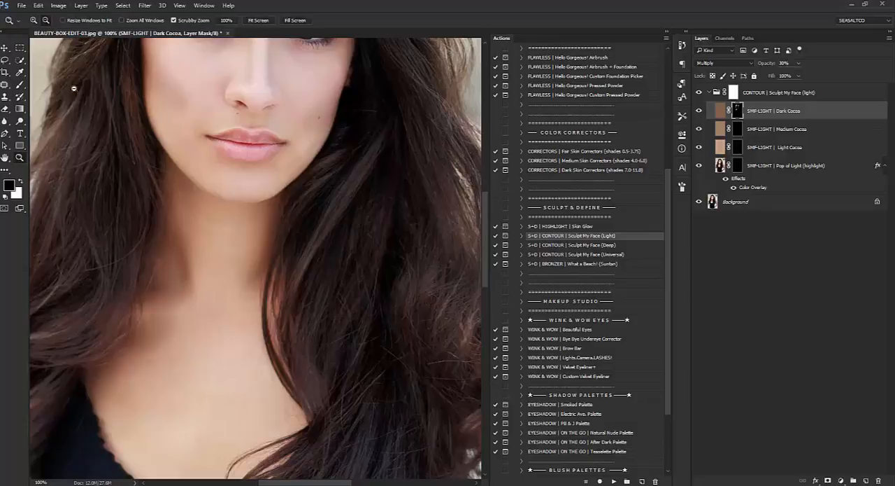
left_click(240, 143)
scroll(252, 231, "up", 4)
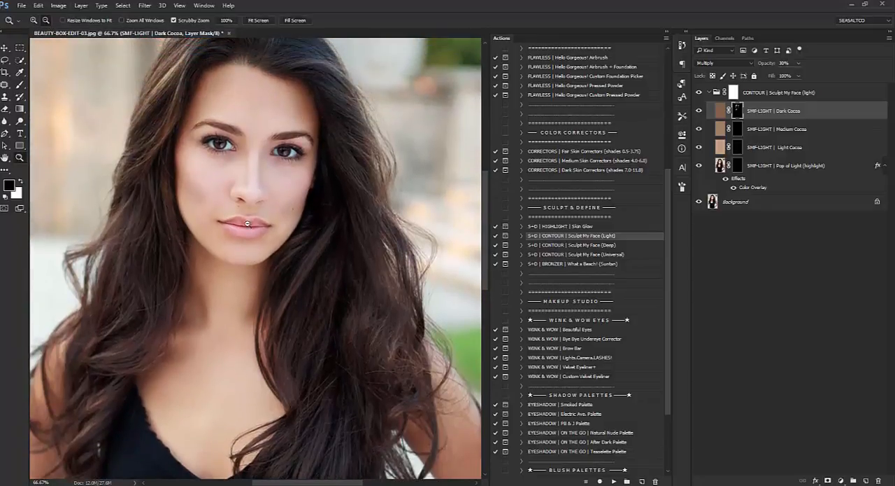
left_click(21, 86)
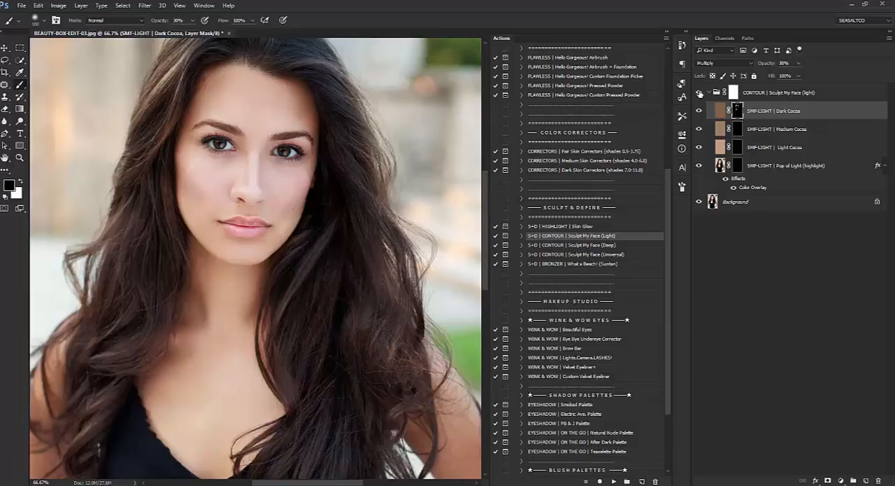
left_click(20, 158)
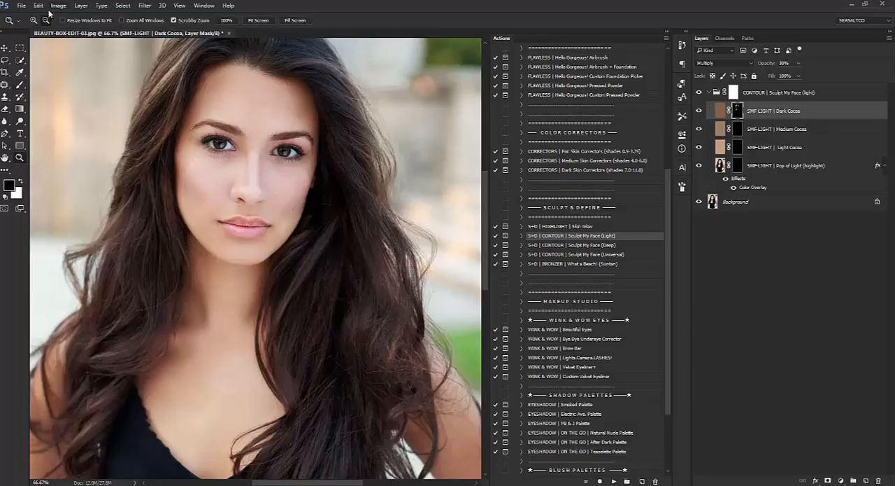
left_click(218, 143, "alt")
scroll(419, 212, "up", 1)
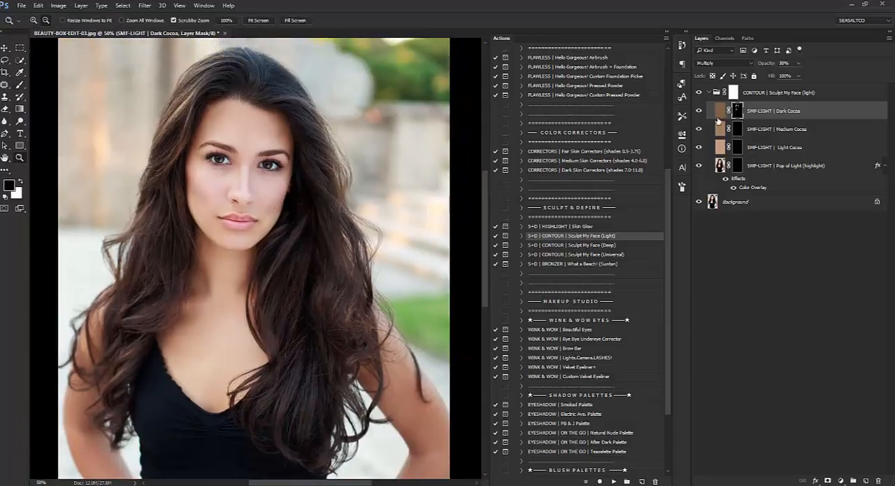
left_click(710, 93)
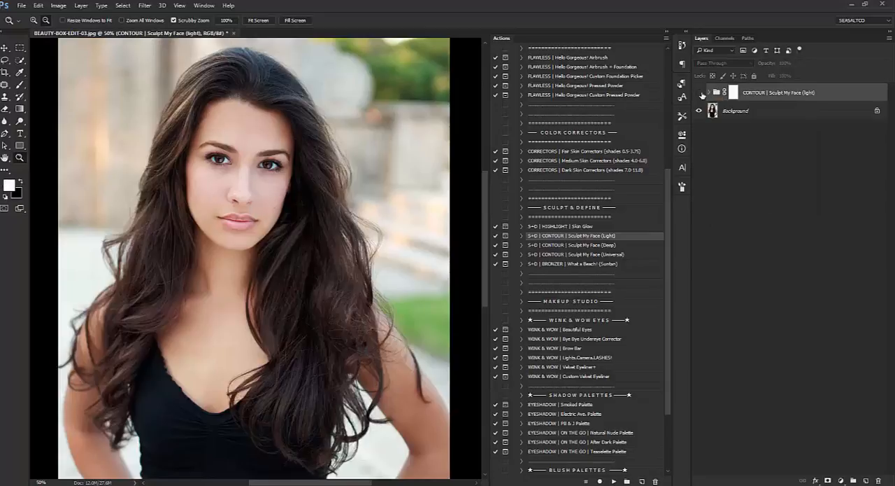
left_click(699, 92)
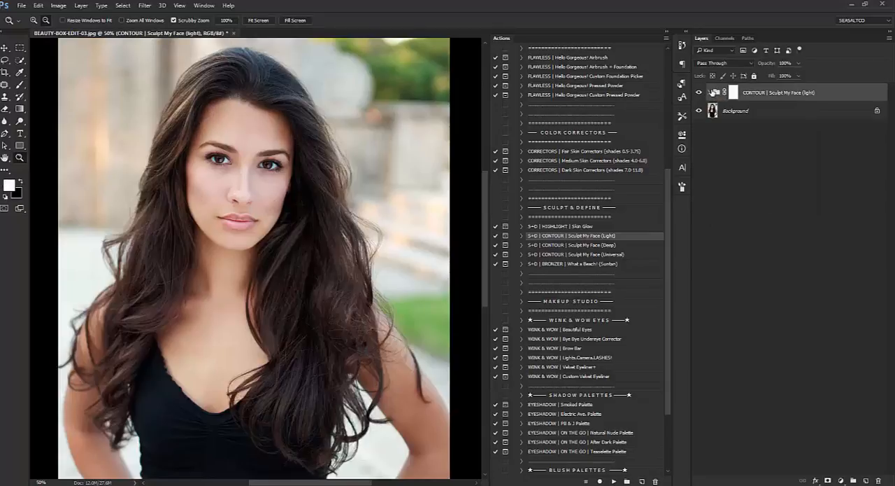
left_click(710, 93)
Compare the portrait with and without the contour group and set the Dark Cocoa layer's opacity to 20%.
left_click(737, 109)
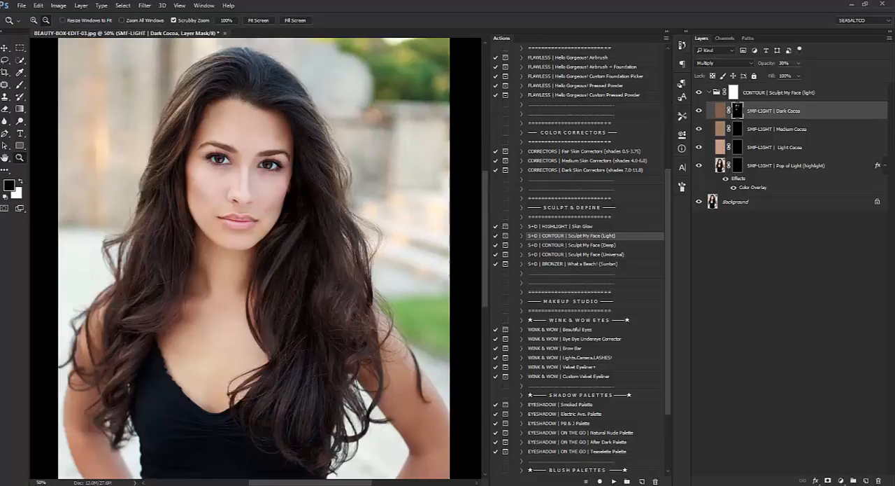
key("b")
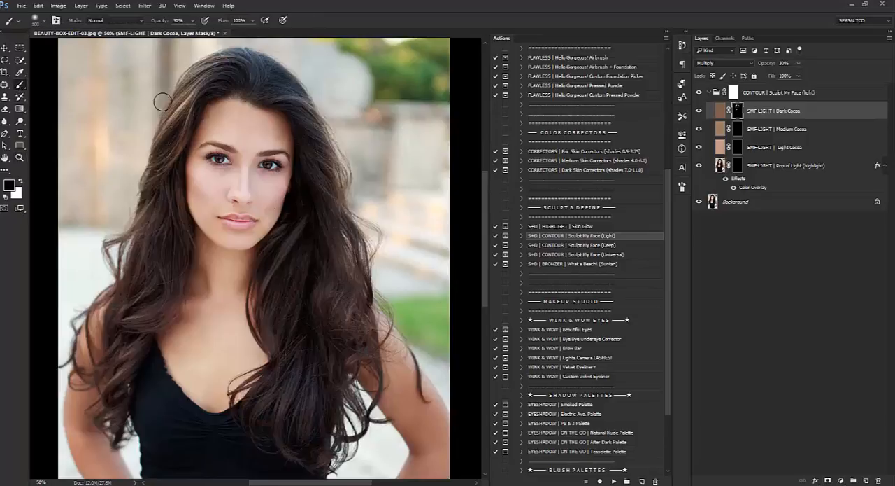
key("Return")
left_click(699, 94)
left_click(700, 93)
left_click(700, 94)
left_click(700, 94)
left_click(772, 64)
type("20")
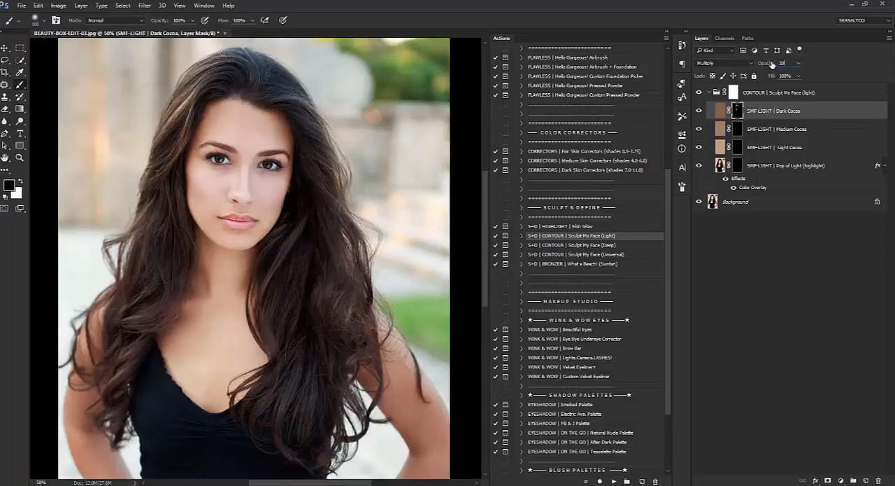
key("Return")
Check the Medium Cocoa layer's opacity and toggle the contour group's visibility to compare the result.
left_click(772, 137)
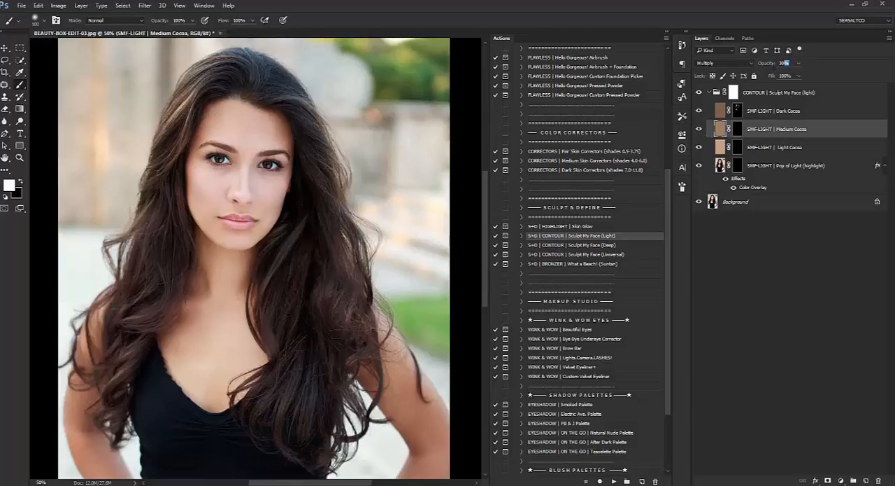
key("Return")
left_click(699, 93)
left_click(698, 93)
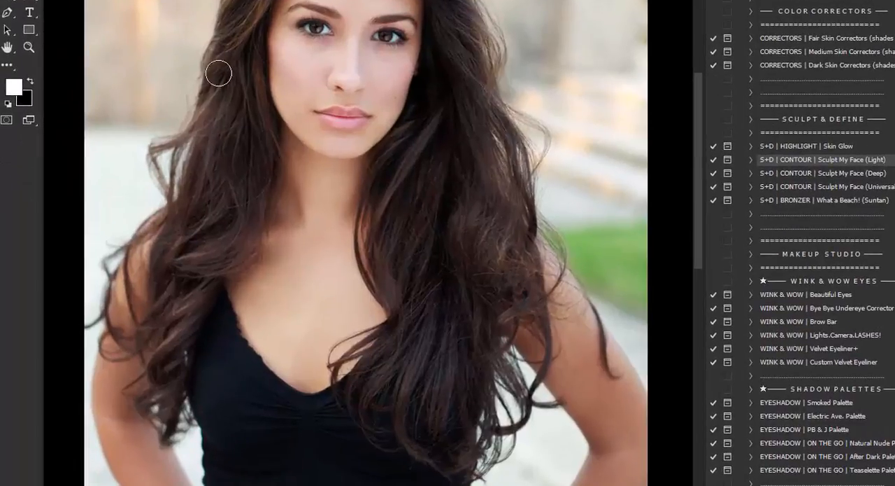
Select the SMF-LIGHT | Pop of Light (highlight) layer in the contour group.
left_click(29, 48)
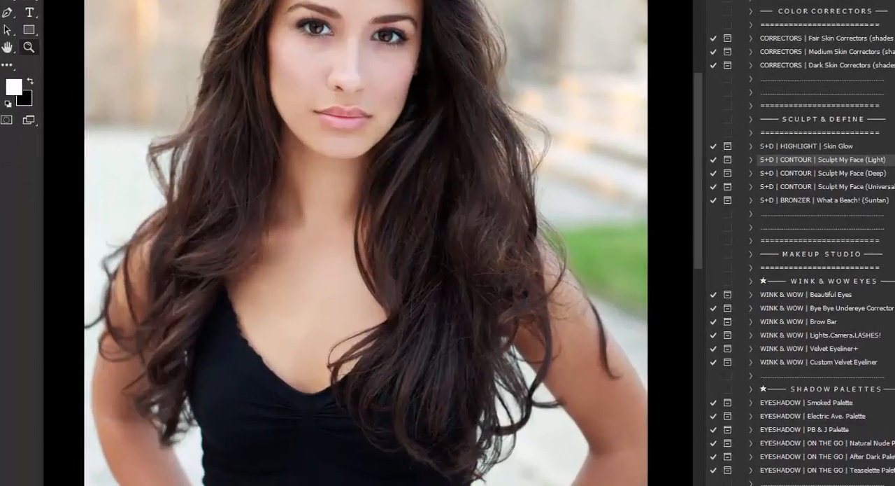
left_click(336, 121)
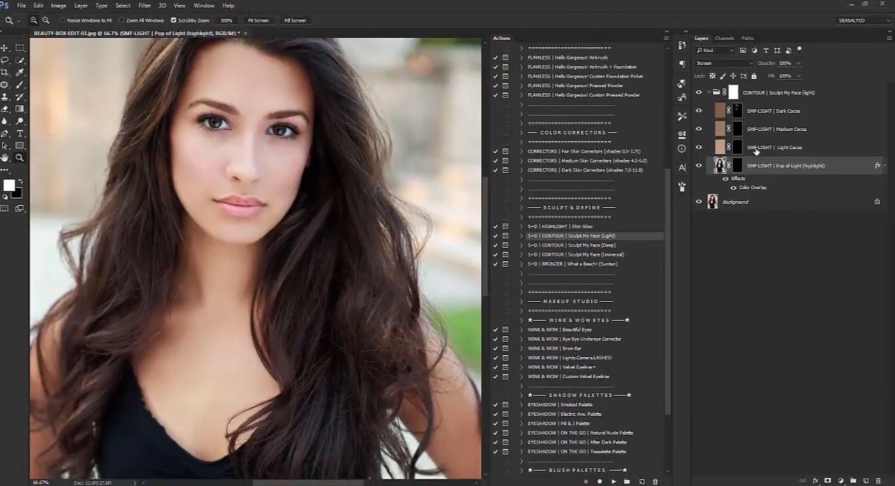
left_click(757, 151)
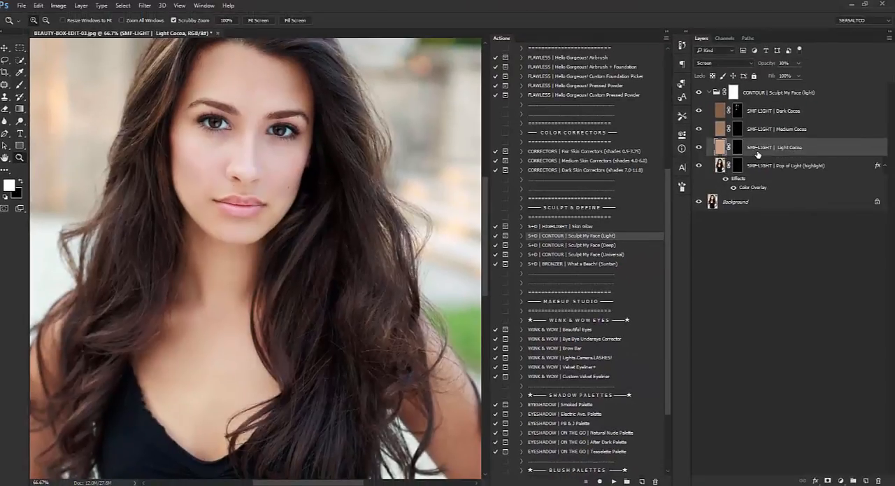
left_click(758, 166)
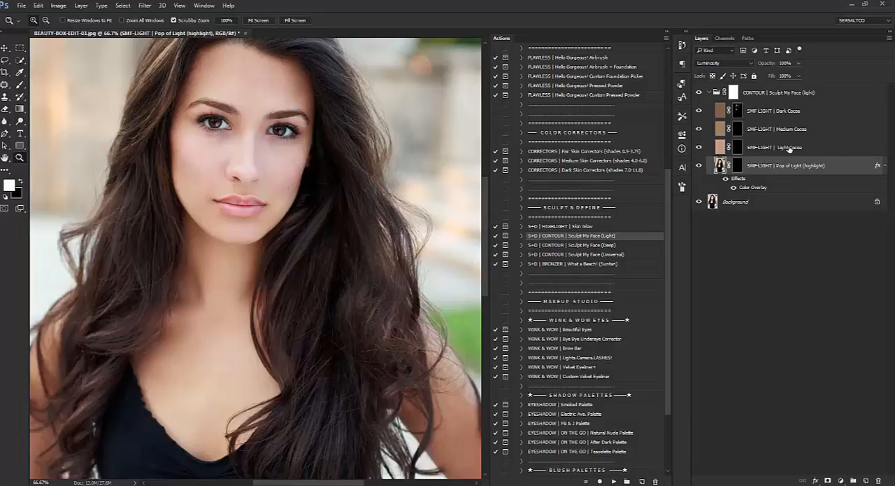
Collapse the CONTOUR | Sculpt My Face (light) group and flatten the image into the Background layer.
scroll(328, 195, "up", 2)
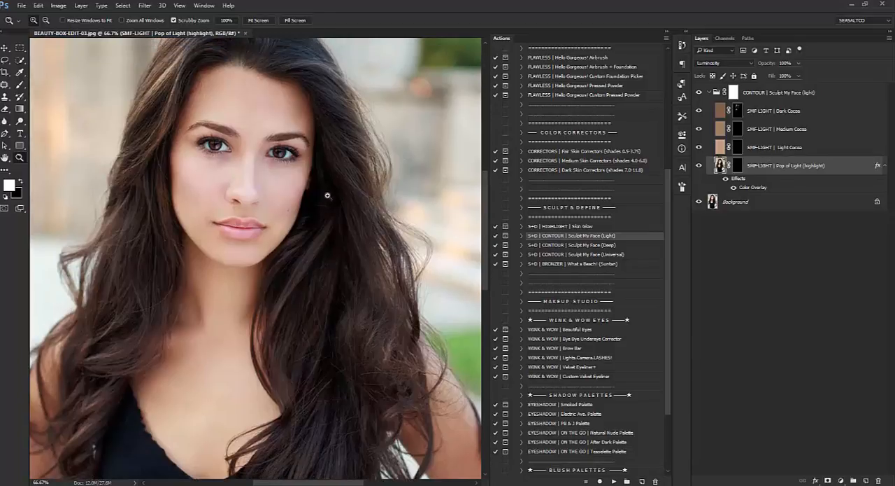
left_click(709, 93)
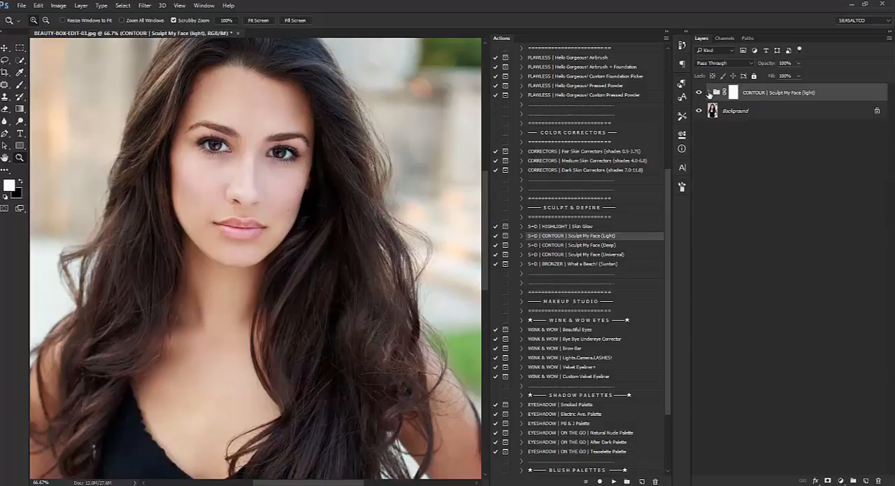
right_click(771, 110)
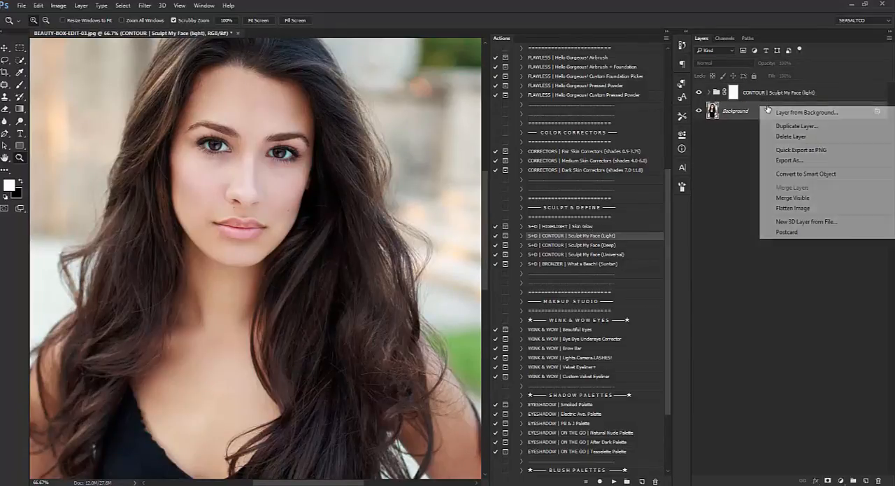
left_click(794, 208)
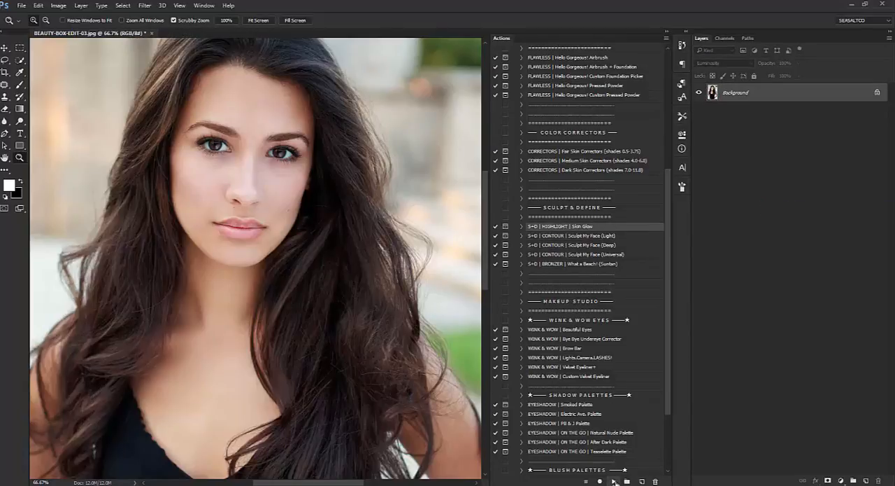
Run the S+D | HIGHLIGHT | Skin Glow action and activate the Brush tool for painting on its mask.
left_click(614, 482)
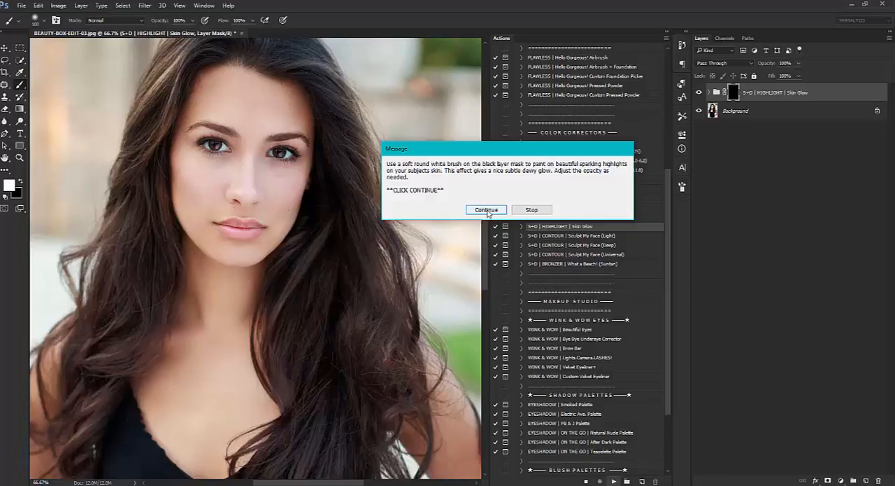
left_click(487, 210)
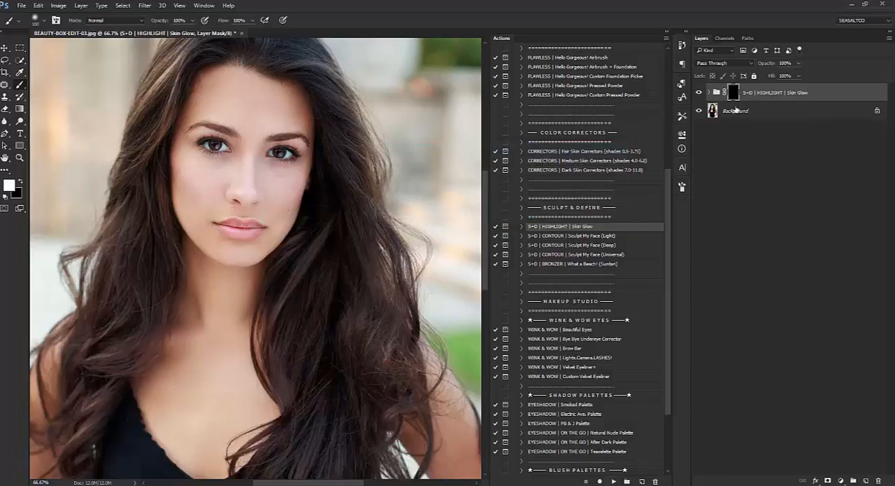
key("z")
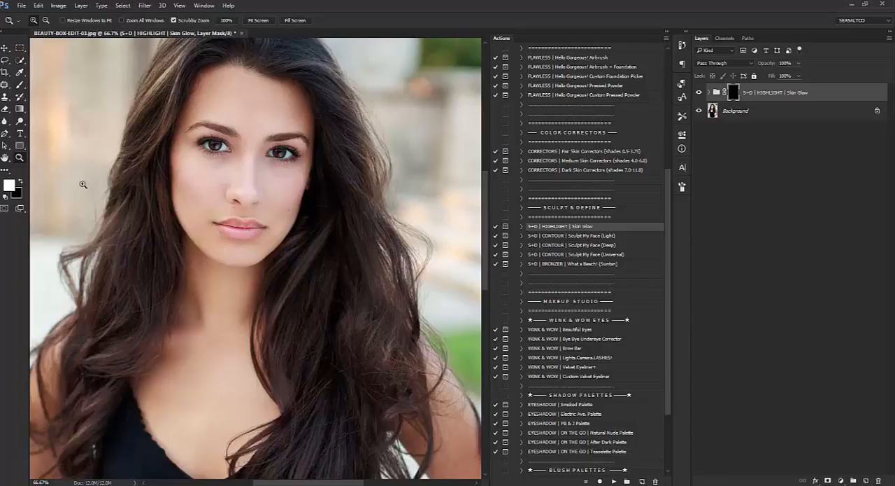
left_click(243, 254)
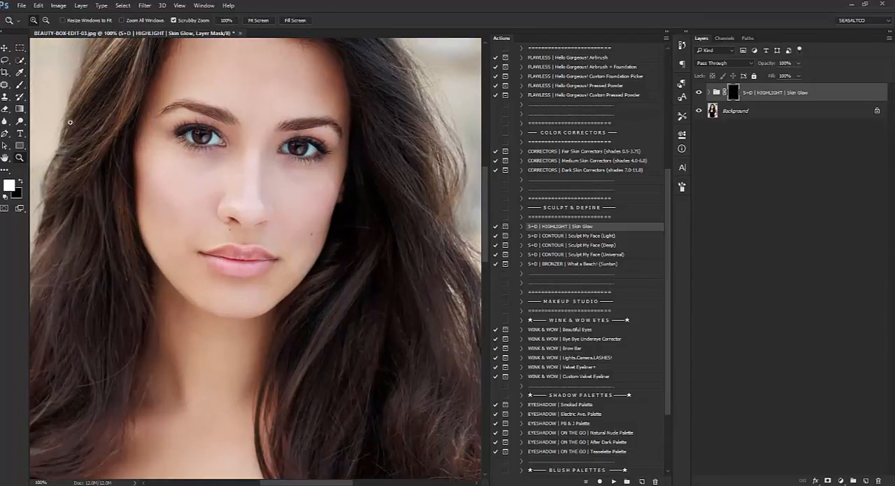
left_click(18, 85)
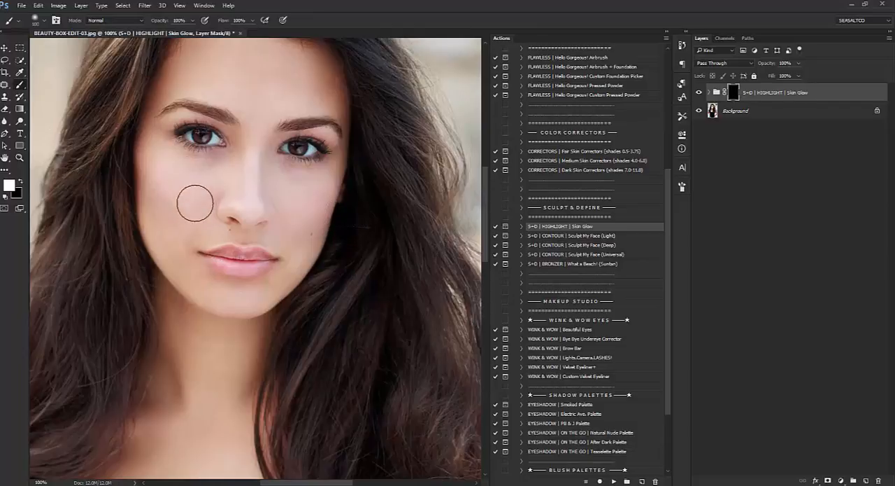
Paint a Skin Glow highlight in white on the centre of the forehead with an enlarged soft brush.
scroll(168, 209, "up", 1)
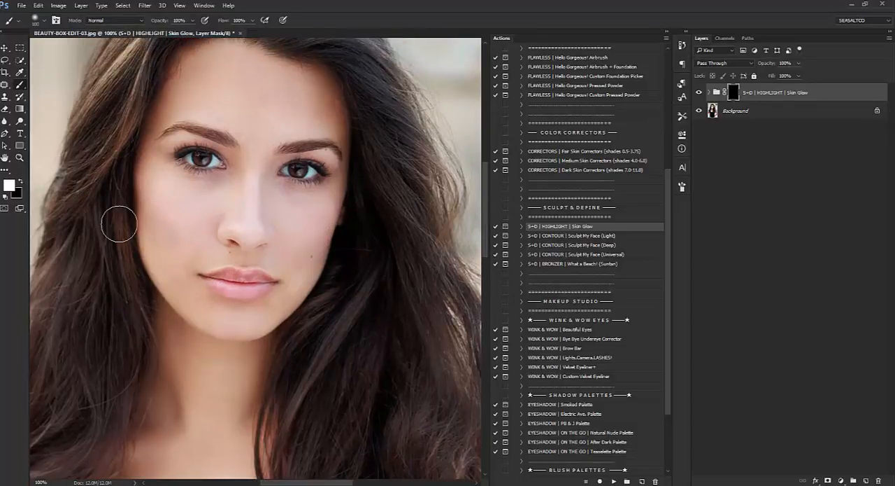
scroll(119, 222, "down", 1)
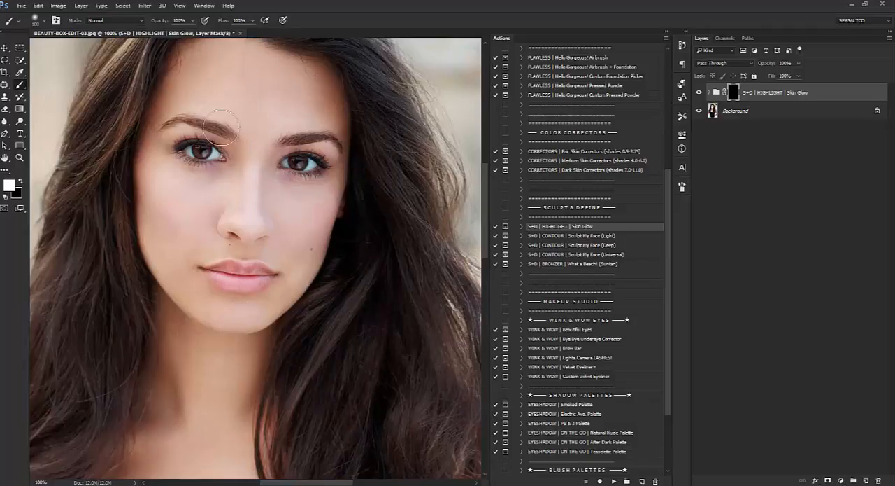
scroll(308, 228, "down", 1)
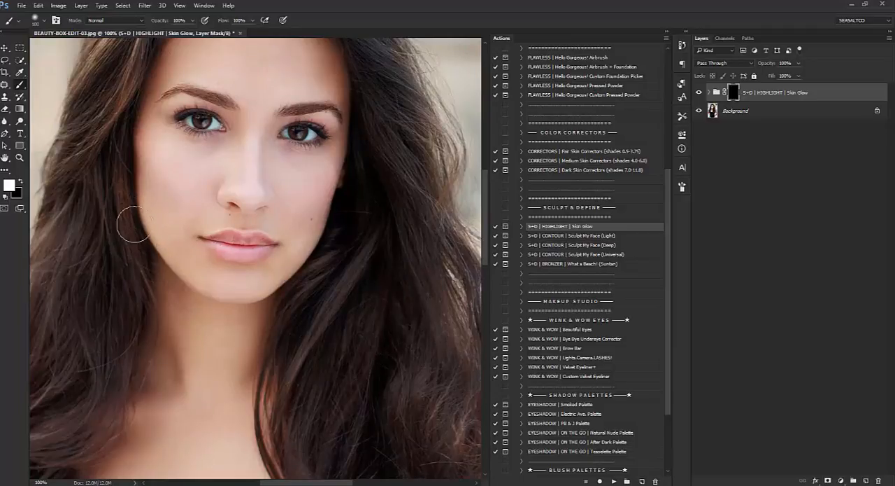
scroll(200, 234, "up", 1)
scroll(200, 234, "up", 1)
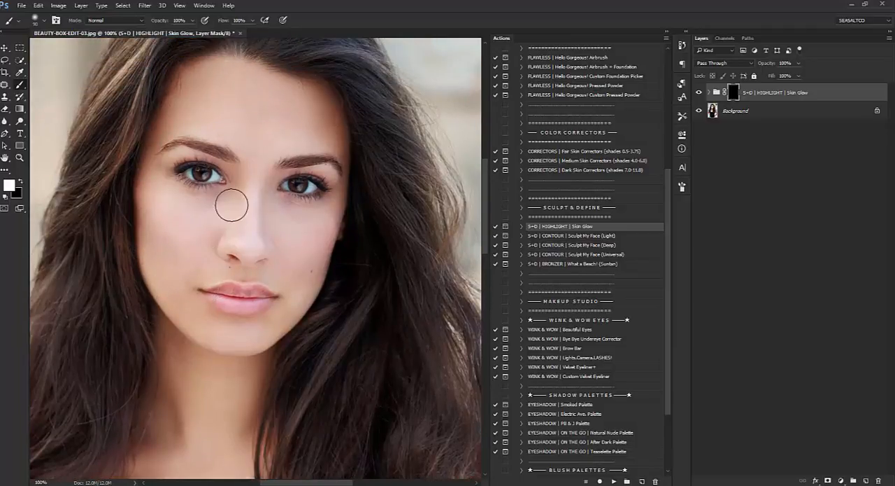
key("bracketright")
key("bracketright")
key("bracketright")
key("bracketright")
key("bracketright")
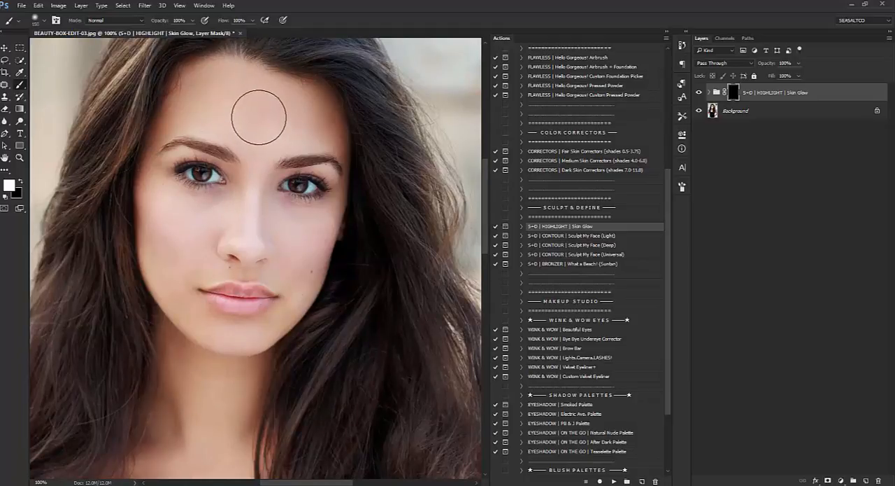
key("bracketright")
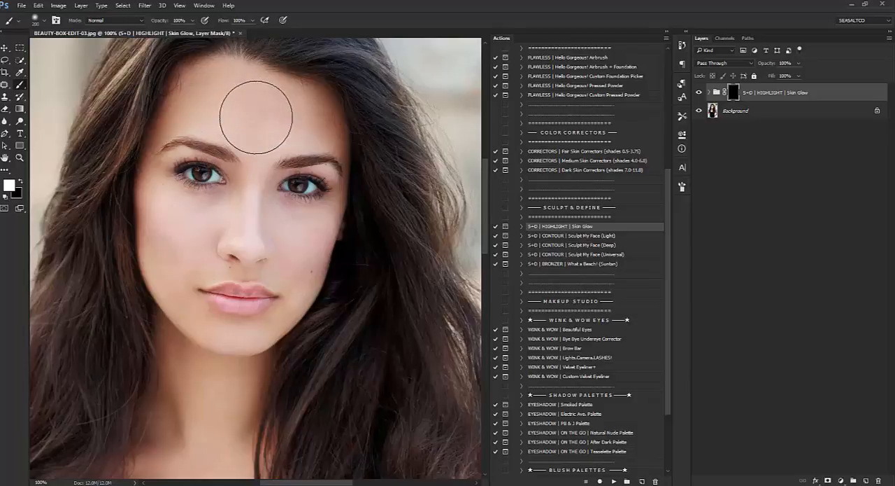
mouse_move(255, 116)
left_mouse_down()
mouse_move(262, 119)
mouse_move(246, 108)
mouse_move(265, 127)
left_mouse_up()
Paint Skin Glow highlights on both cheekbones below the eyes with a smaller soft white brush.
scroll(194, 238, "down", 2)
key("bracketleft")
scroll(196, 189, "down", 1)
key("bracketleft")
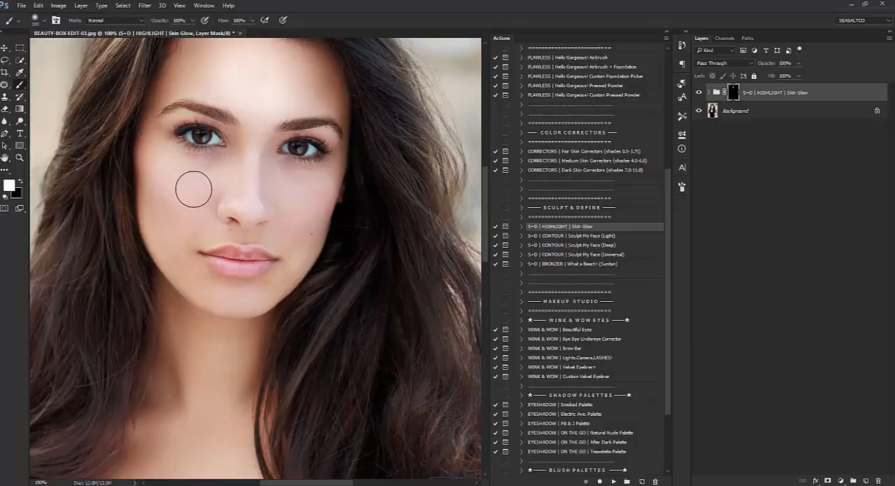
key("bracketright")
key("bracketleft")
key("bracketleft")
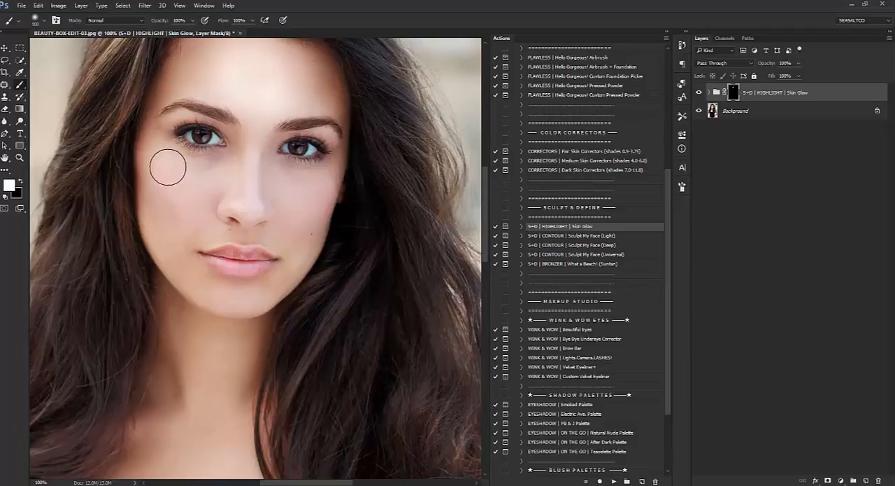
left_click_drag(162, 157, 191, 180)
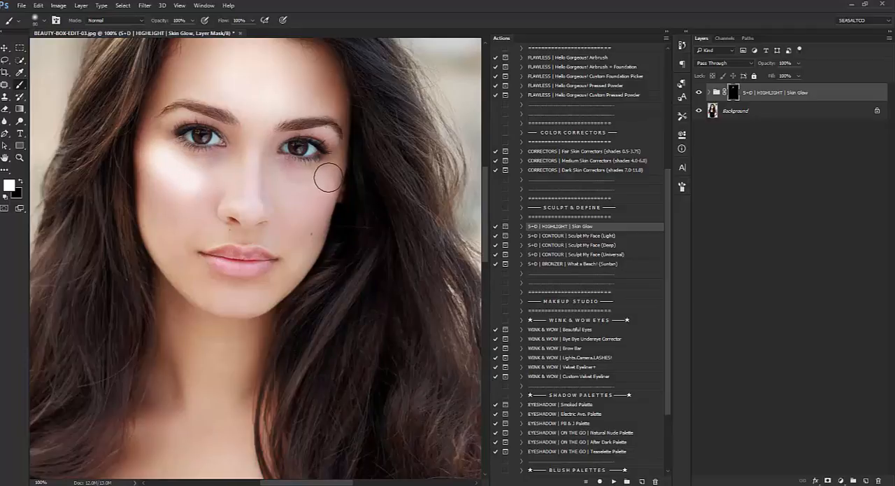
left_click_drag(325, 179, 294, 196)
Paint a Skin Glow highlight down the bridge of the nose and above the upper lip with a smaller brush.
key("[")
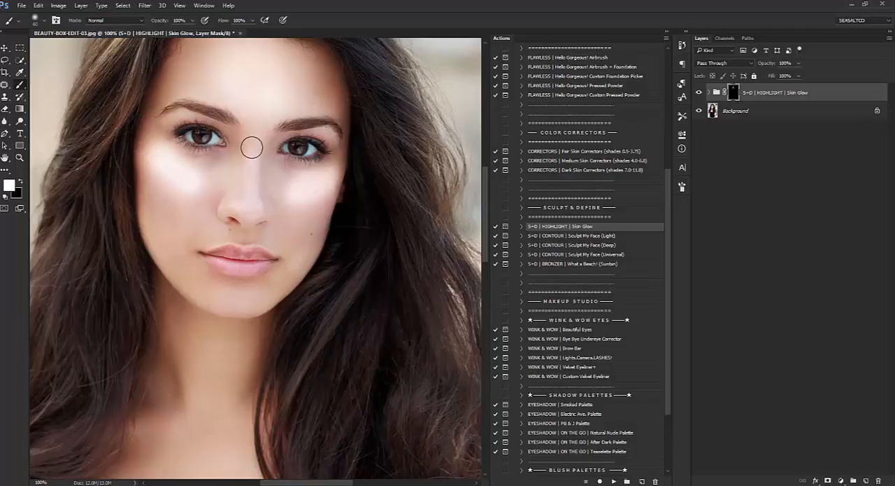
left_click_drag(253, 156, 249, 209)
scroll(214, 235, "down", 1)
key("[")
key("[")
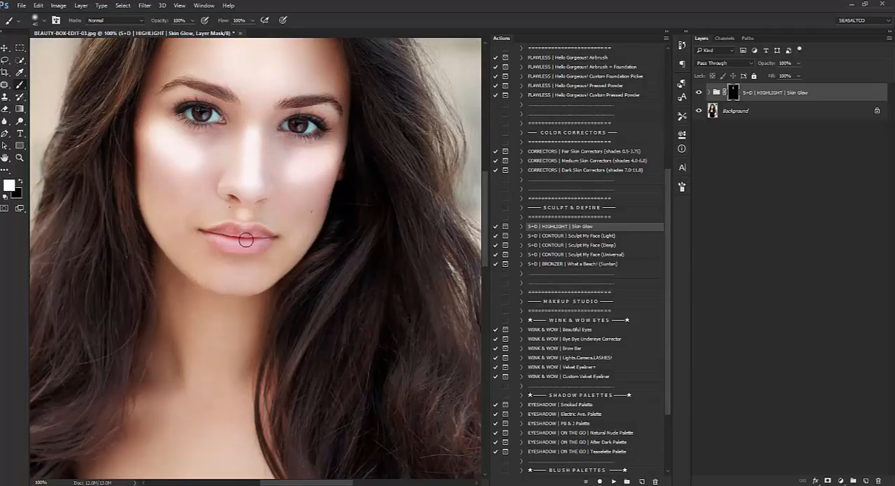
Mask the glow off the lips with black and paint a Skin Glow highlight on the chin with a larger white brush.
left_click(21, 185)
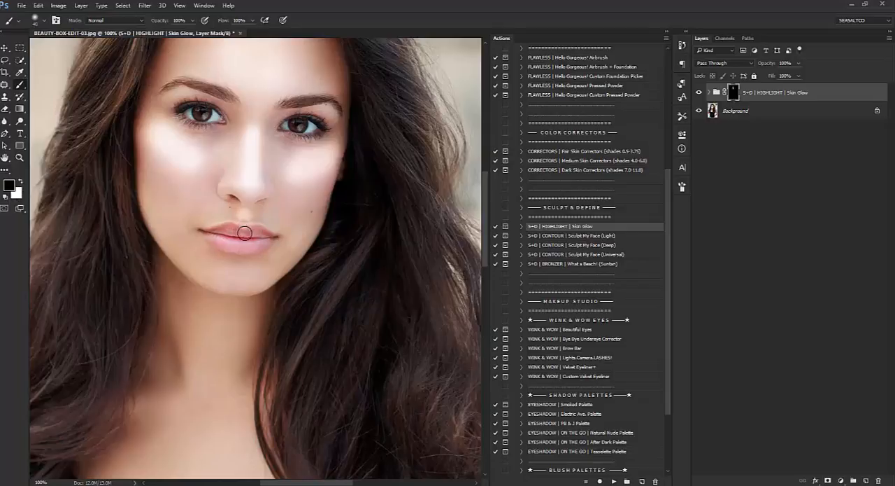
left_click(20, 184)
key("bracketright")
key("bracketright")
key("bracketright")
key("bracketright")
key("bracketright")
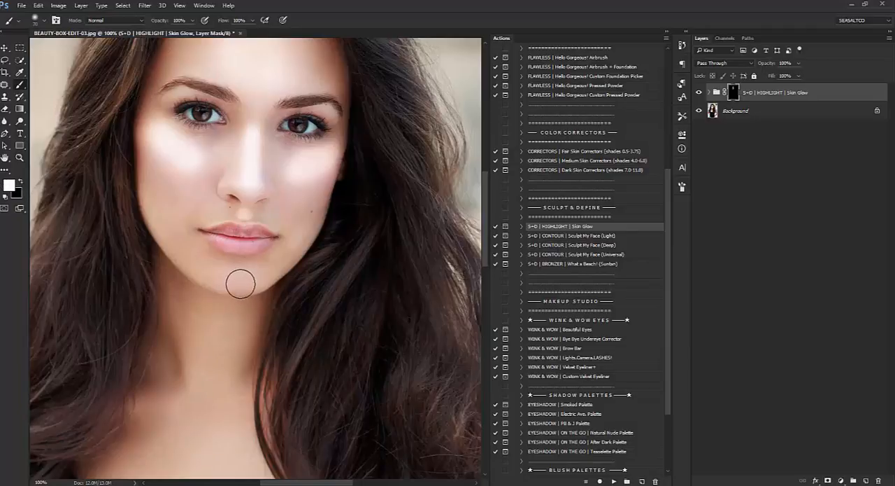
scroll(217, 320, "up", 3)
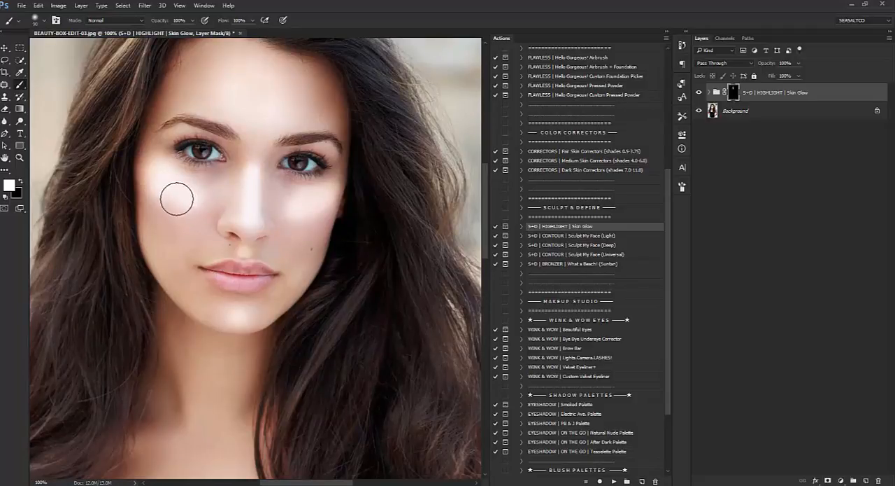
scroll(337, 251, "up", 4)
scroll(354, 252, "down", 2)
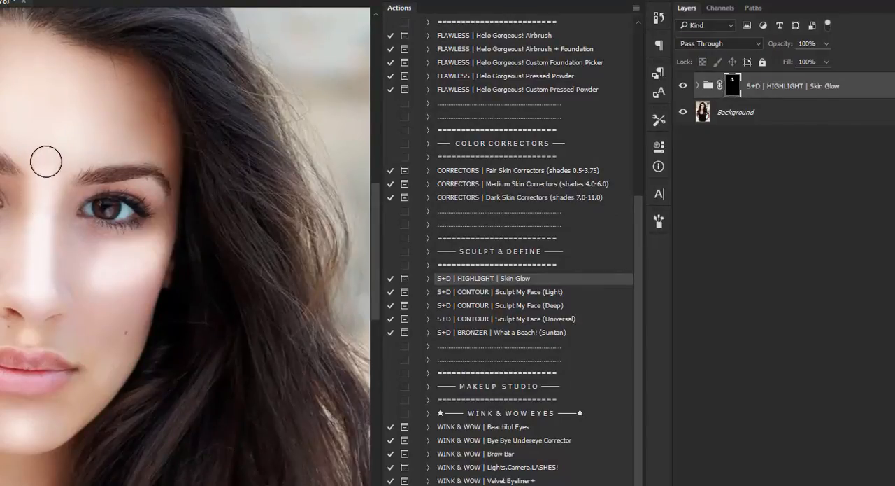
Set the Skin Glow group's opacity to 20% and toggle its visibility to check the effect.
left_click(812, 43)
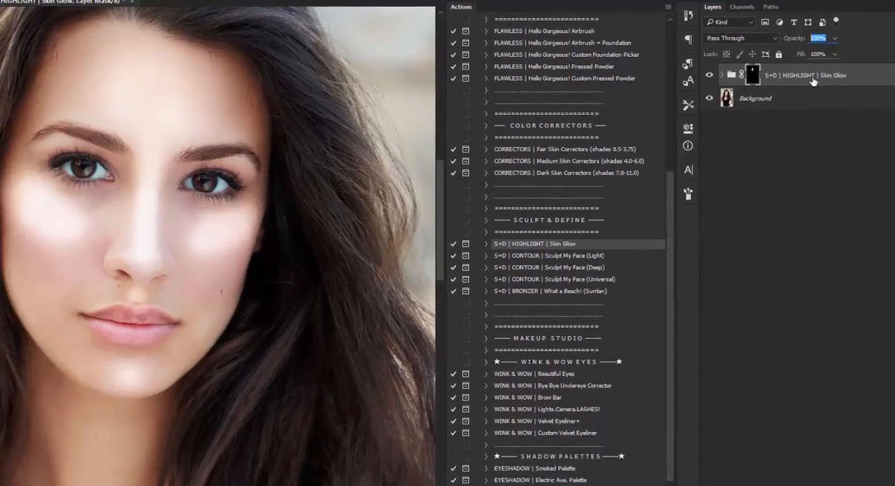
type("20")
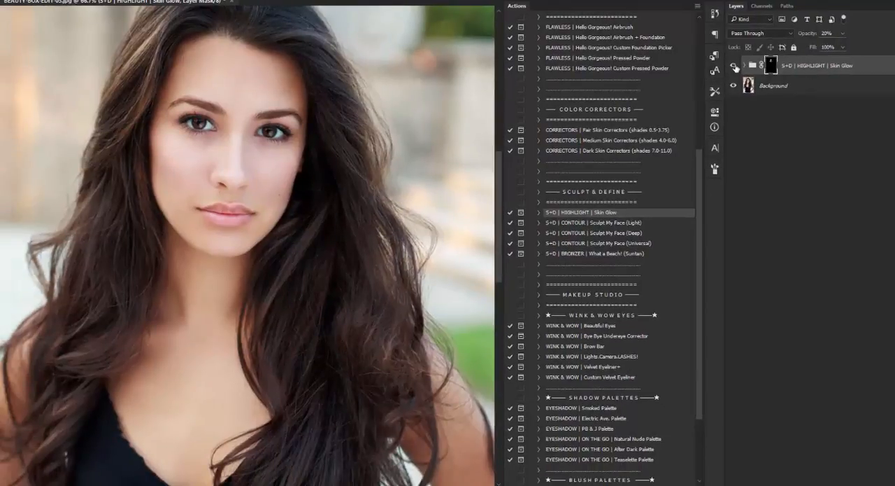
left_click(734, 65)
left_click(733, 66)
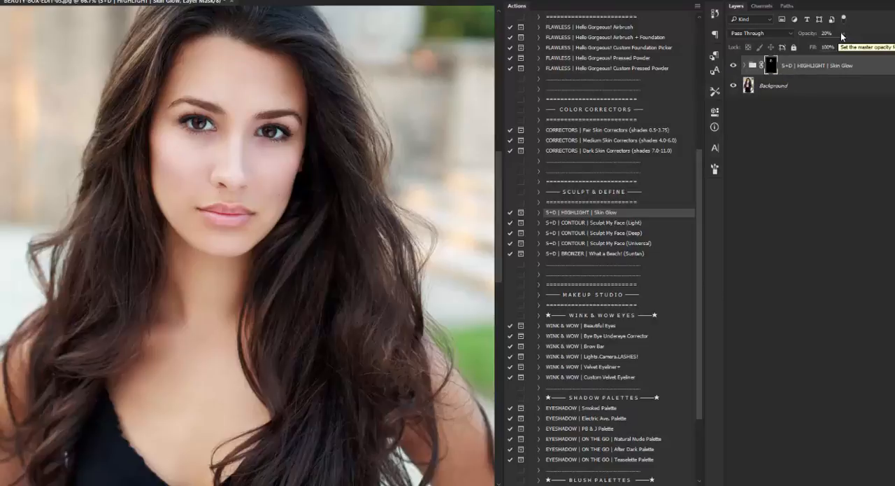
Compare the portrait with and without the Skin Glow group, keep it visible and flatten the image.
left_click(735, 65)
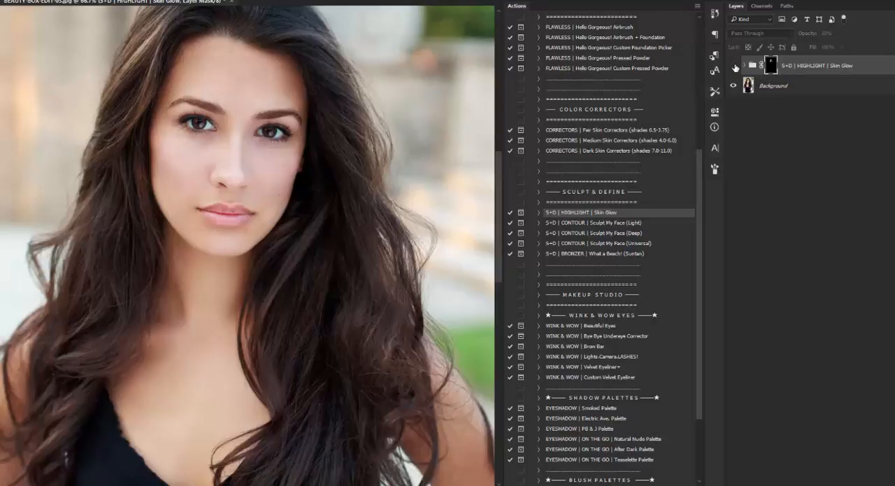
left_click(735, 65)
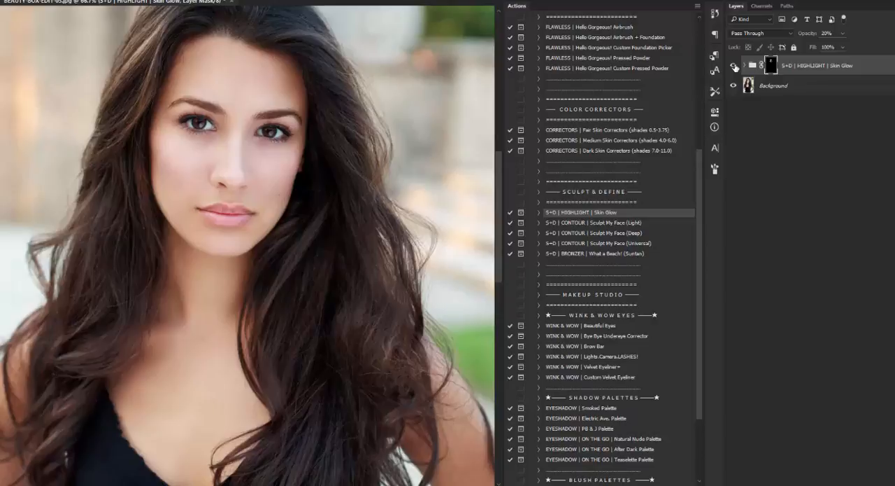
left_click(734, 66)
left_click(735, 66)
right_click(795, 81)
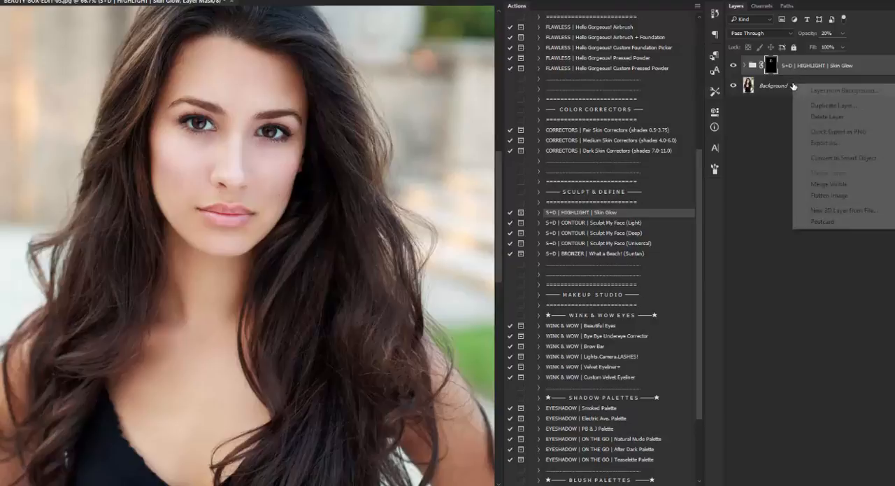
left_click(812, 198)
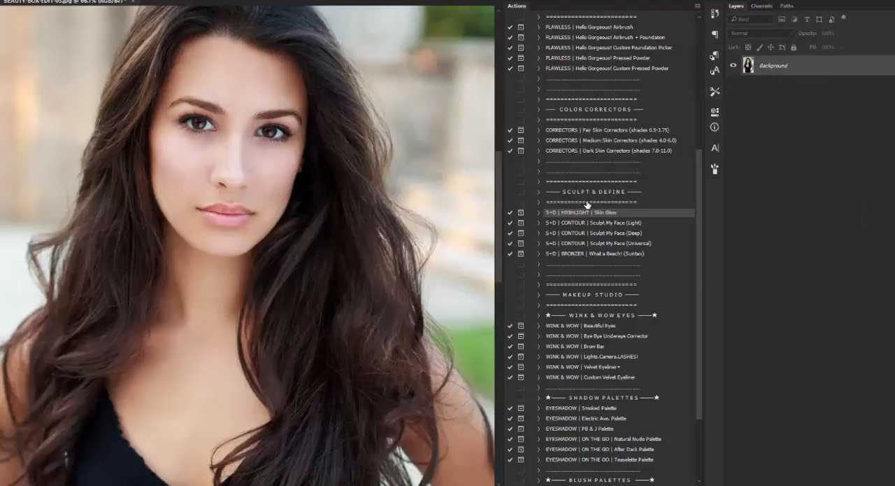
Run the WINK & WOW | Beautiful Eyes action on the flattened portrait and continue past its instructions.
scroll(589, 203, "down", 4)
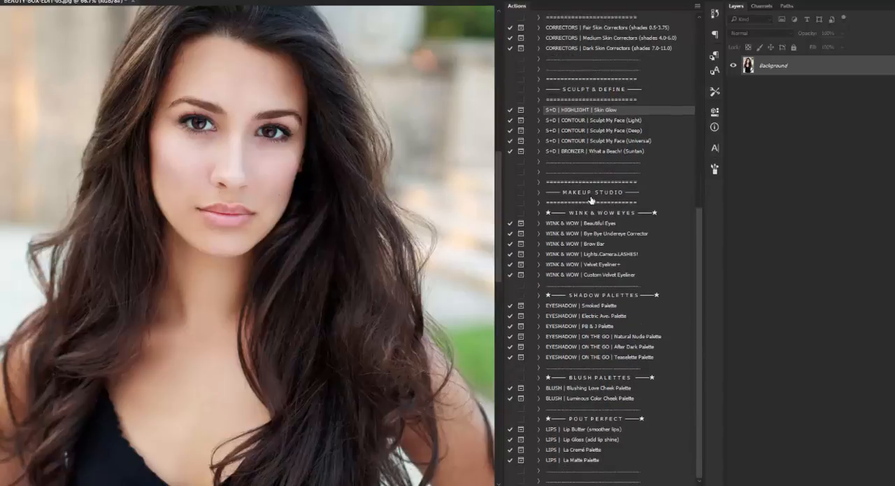
left_click(608, 216)
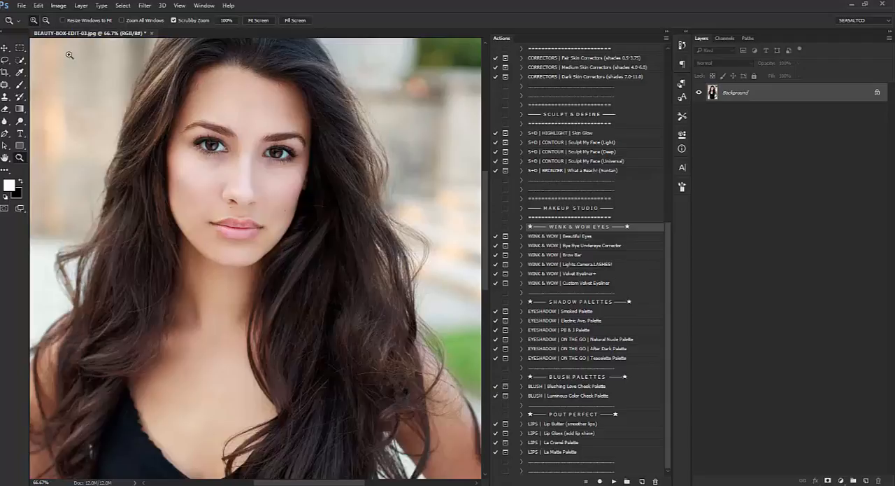
left_click(221, 184)
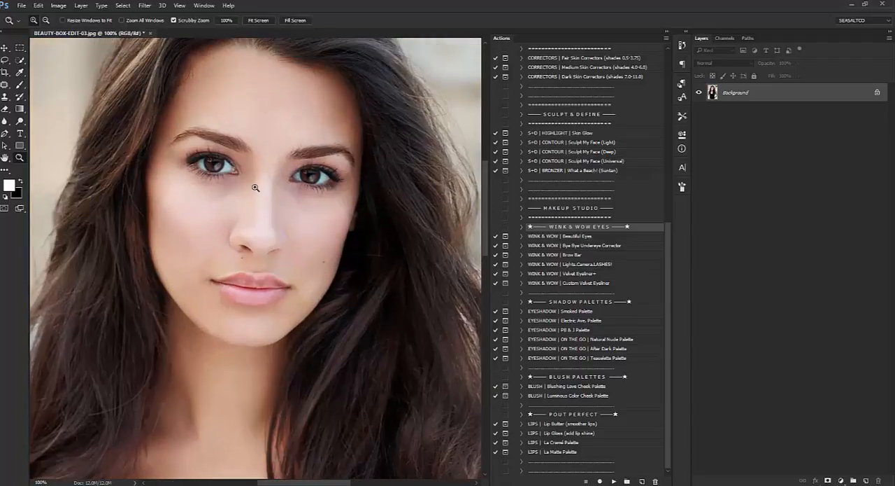
key("b")
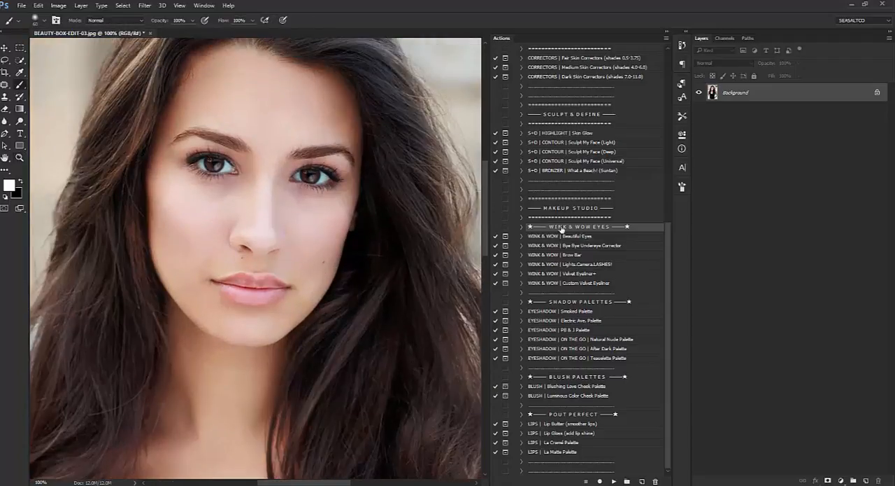
left_click(590, 238)
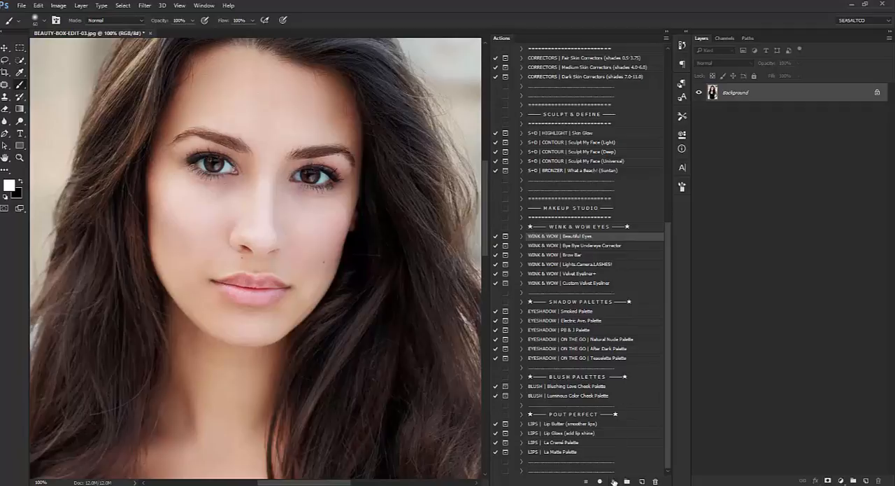
left_click(613, 481)
left_click(442, 187)
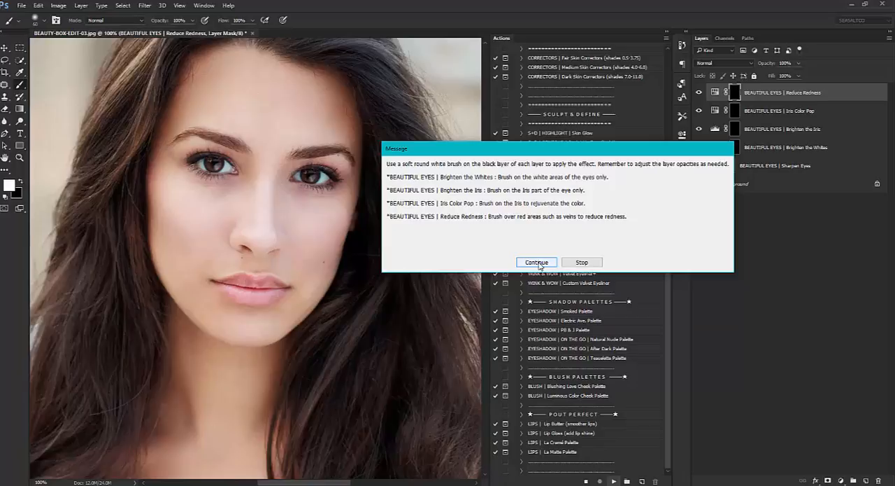
left_click(537, 262)
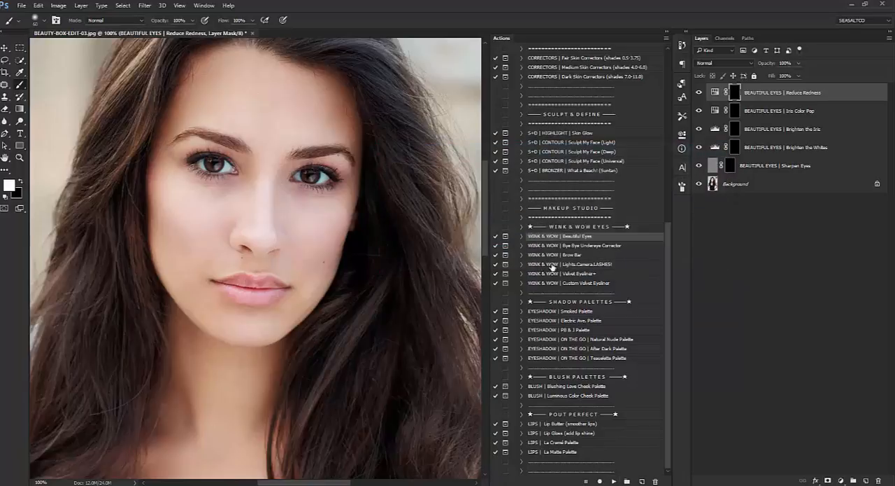
Paint white on the BEAUTIFUL EYES | Sharpen Eyes mask over the eyes with a smaller brush.
left_click(19, 158)
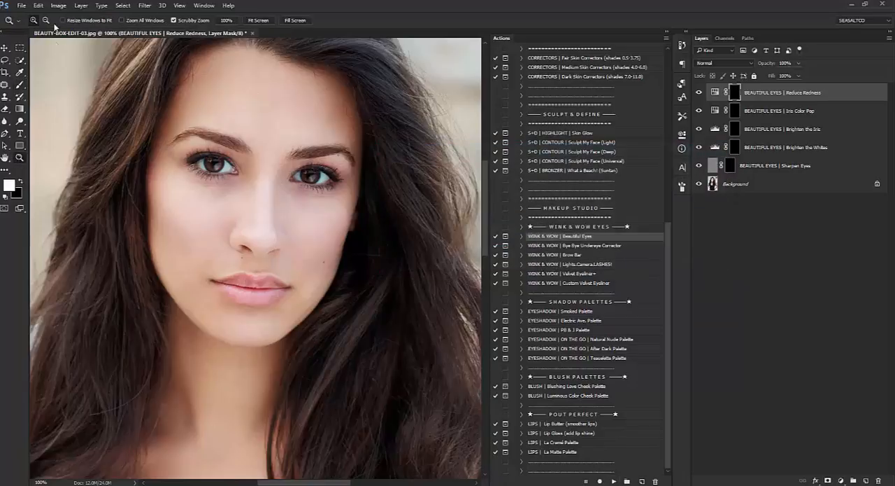
left_click(259, 215)
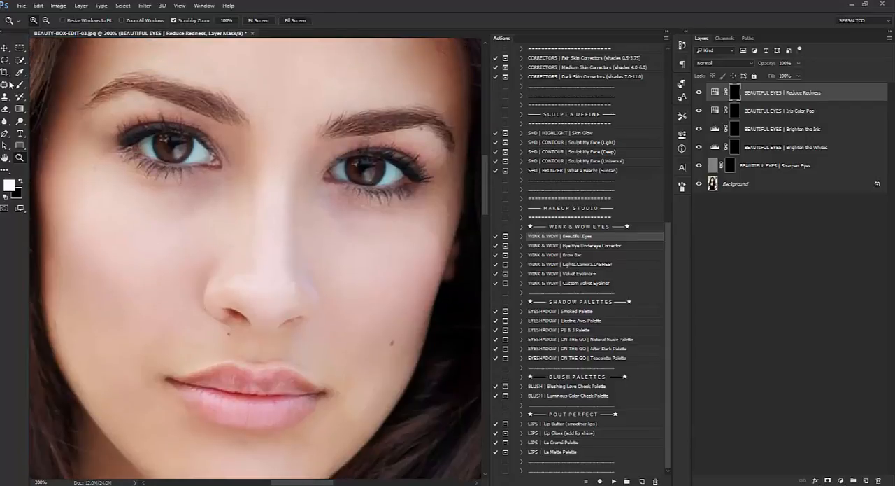
key("b")
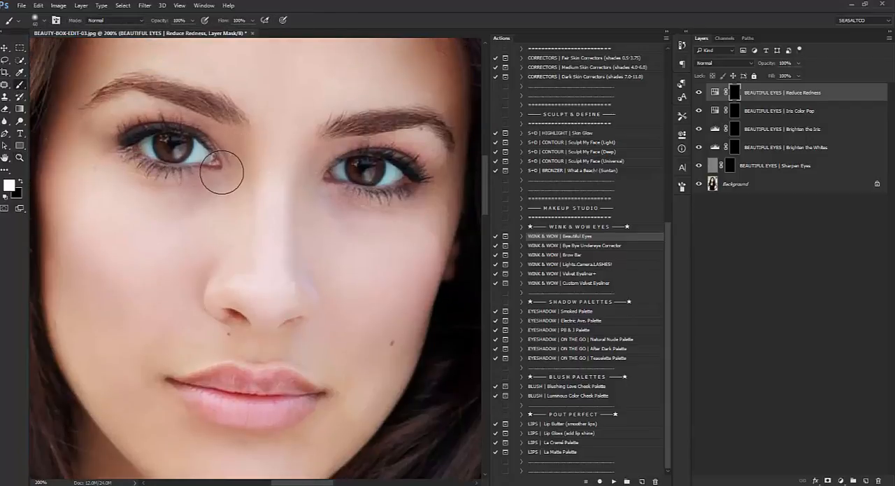
left_click(761, 168)
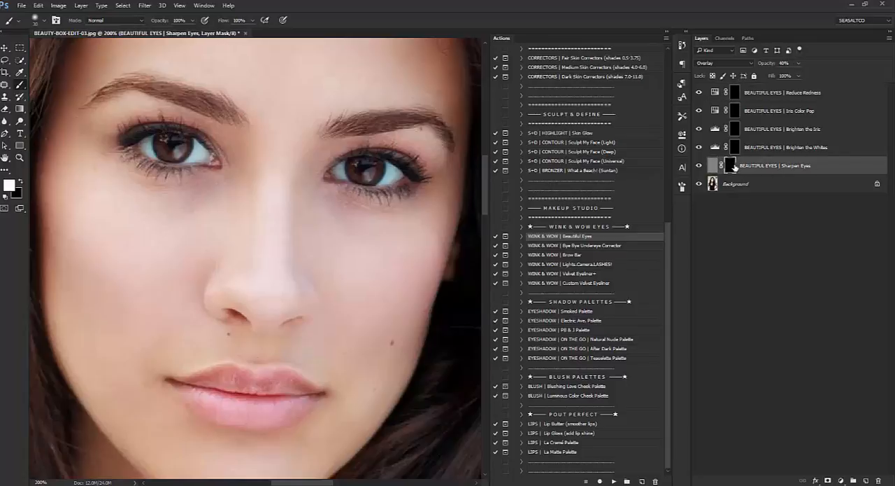
key("bracketleft")
mouse_move(149, 146)
left_mouse_down()
mouse_move(168, 143)
mouse_move(186, 156)
mouse_move(204, 148)
mouse_move(208, 159)
left_mouse_up()
Paint white over the irises on the BEAUTIFUL EYES | Brighten the Iris mask.
left_click(734, 150)
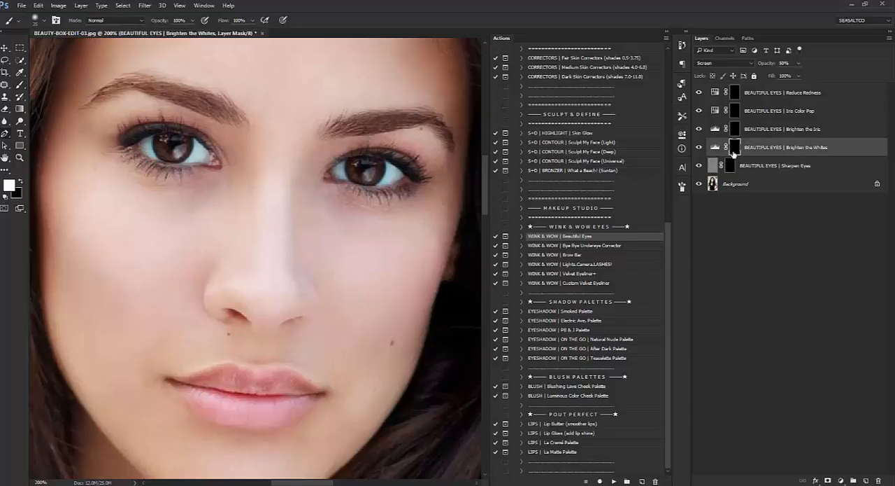
key("p")
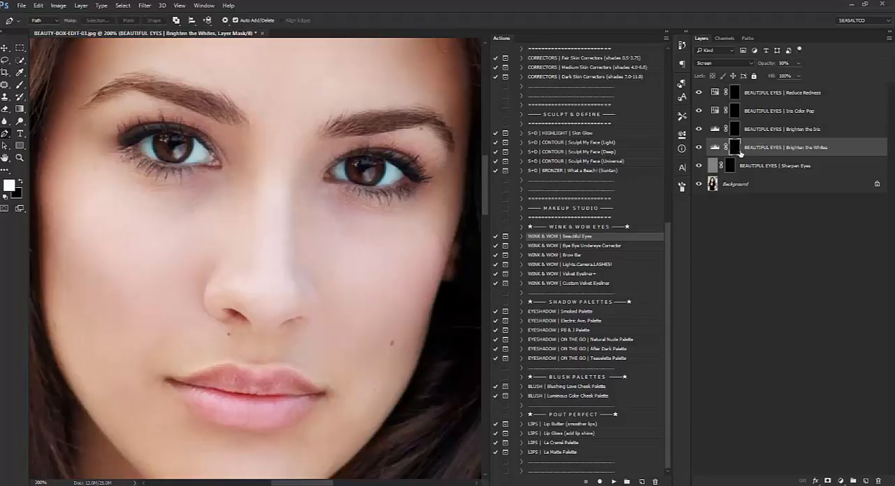
left_click(734, 130)
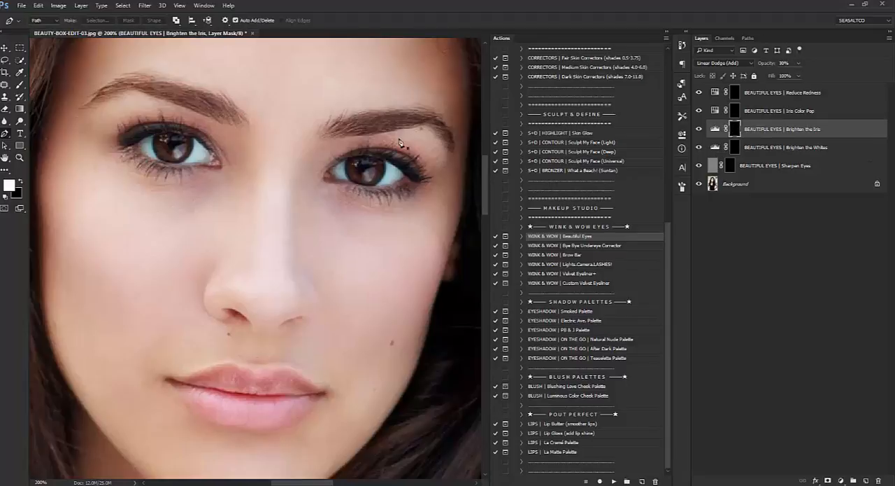
left_click(20, 84)
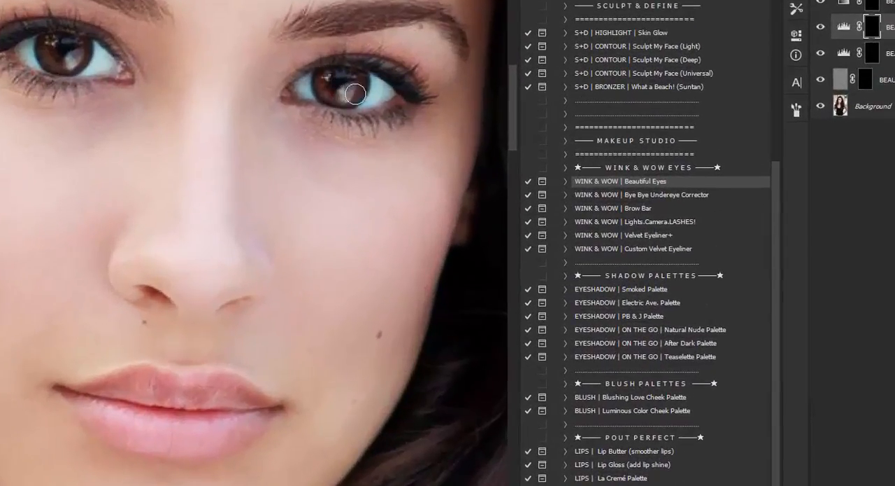
mouse_move(45, 44)
left_mouse_down()
mouse_move(57, 67)
mouse_move(74, 44)
mouse_move(76, 53)
left_mouse_up()
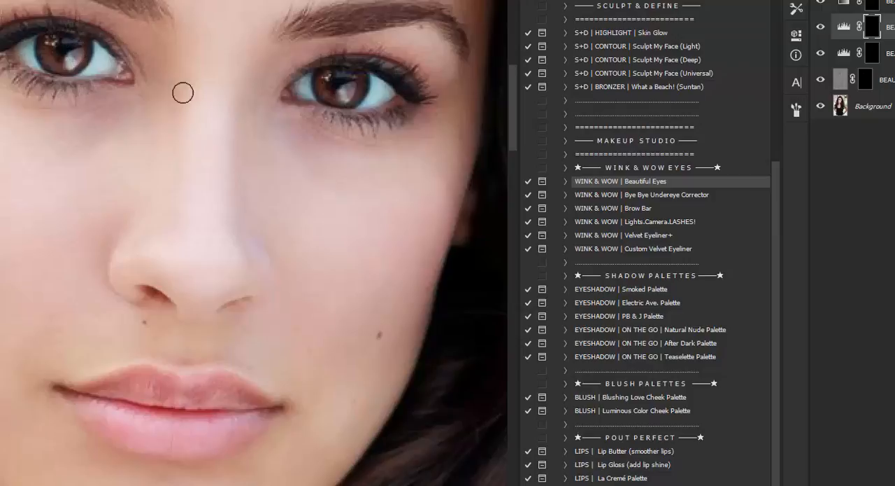
Paint both irises on the BEAUTIFUL EYES | Iris Color Pop mask and set that layer's opacity to 70%.
left_click(874, 7)
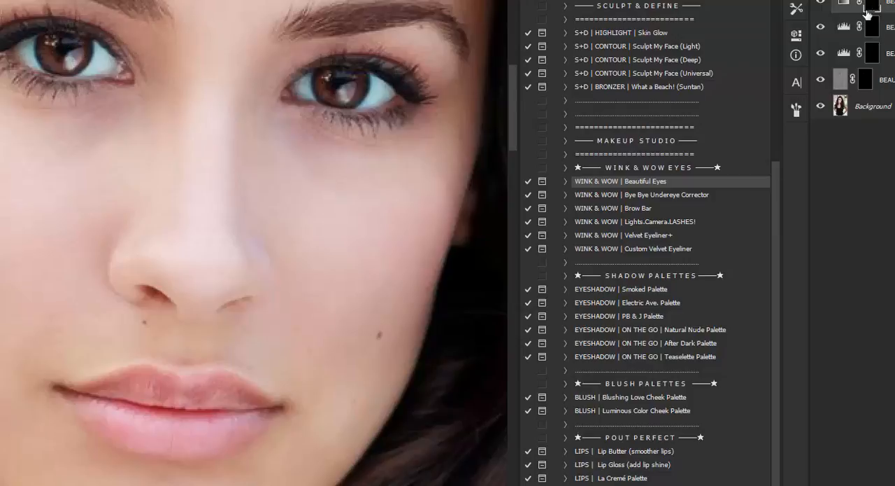
mouse_move(343, 80)
left_mouse_down()
mouse_move(326, 76)
mouse_move(322, 86)
mouse_move(341, 95)
mouse_move(352, 81)
mouse_move(359, 85)
left_mouse_up()
mouse_move(37, 43)
left_mouse_down()
mouse_move(77, 63)
mouse_move(84, 45)
left_mouse_up()
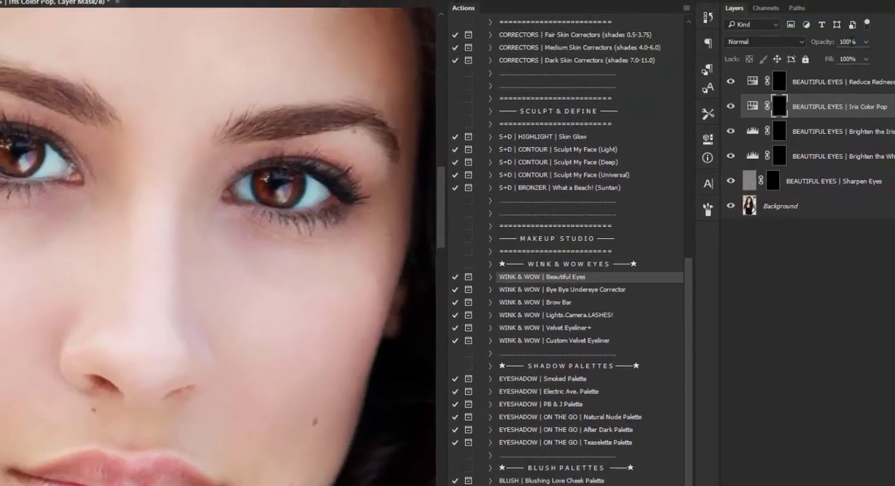
left_click(824, 39)
type("70")
Paint the whites of the eyes on the BEAUTIFUL EYES | Brighten the Whites mask.
left_click(780, 155)
left_click_drag(326, 194, 302, 201)
mouse_move(252, 187)
left_mouse_down()
mouse_move(241, 189)
mouse_move(246, 196)
mouse_move(246, 179)
left_mouse_up()
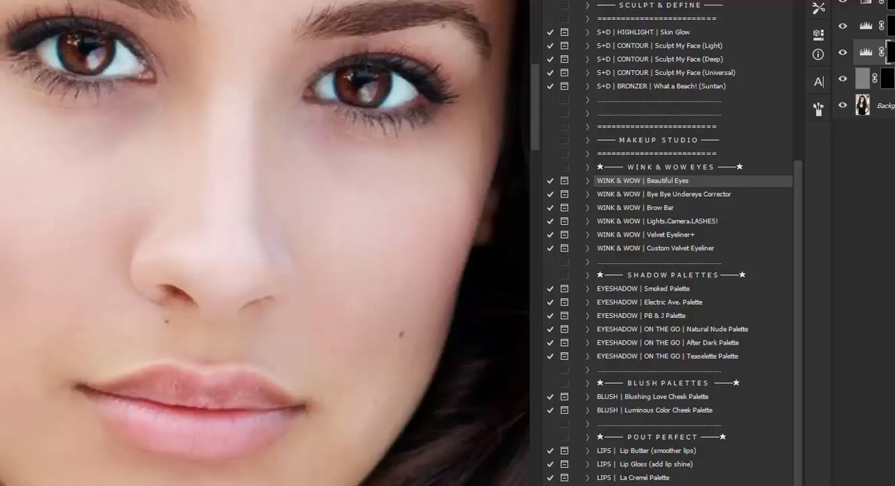
Check the eye layers on the wider portrait and set the Brighten the Whites layer's opacity to 30%.
key("z")
left_click(248, 19, "alt")
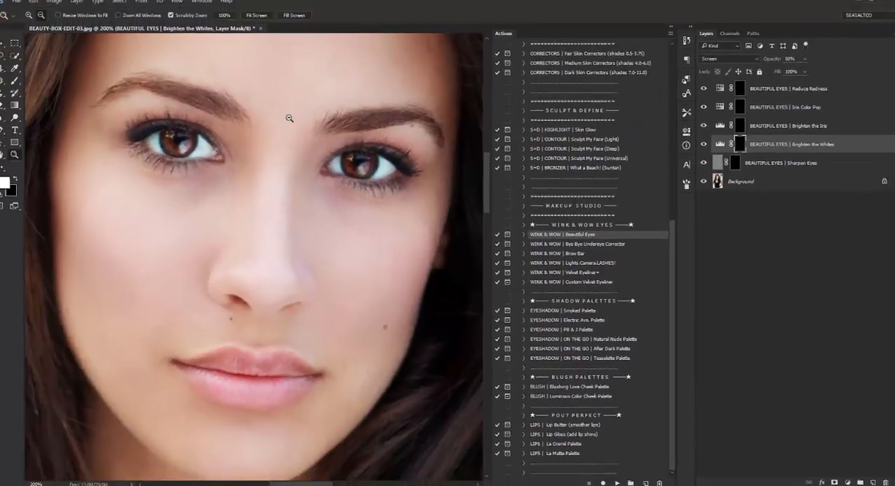
left_click(247, 19, "alt")
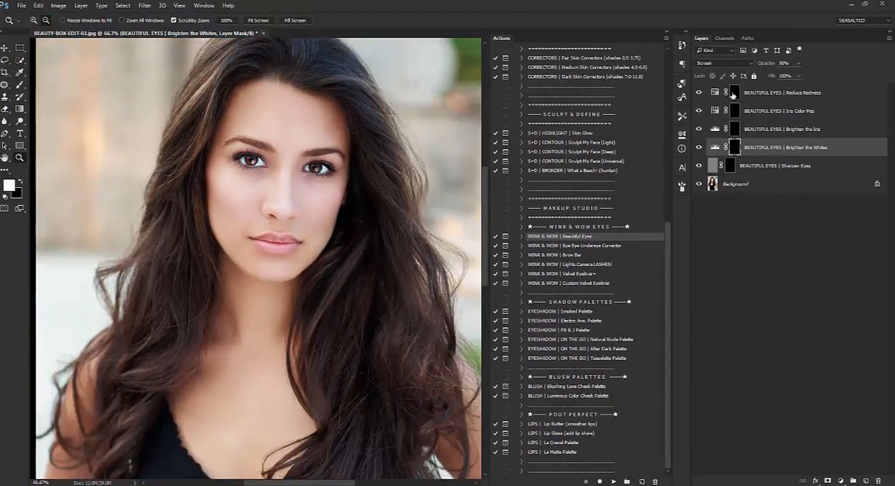
mouse_move(698, 93)
left_mouse_down()
mouse_move(703, 161)
mouse_move(698, 94)
left_mouse_up()
left_click(784, 63)
type("30")
Set the Brighten the Iris layer's opacity to 20% and toggle layer visibility to check the effect.
left_click(767, 131)
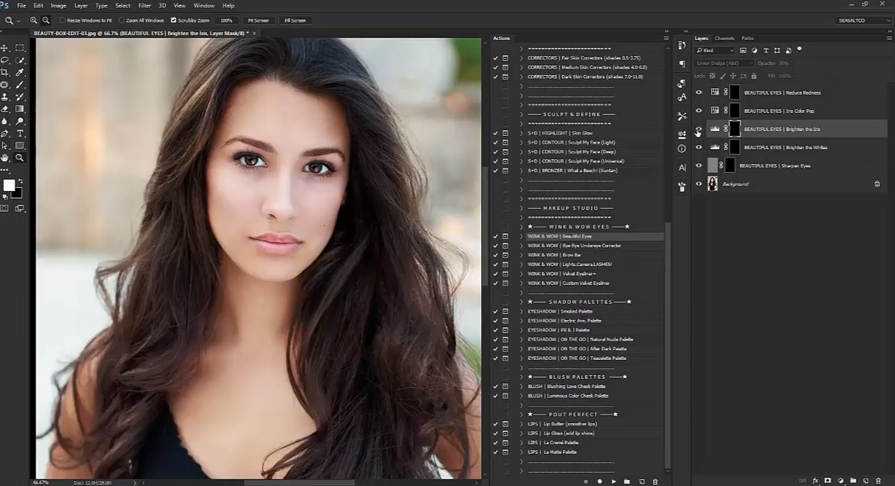
left_click(764, 65)
key("Return")
left_click(699, 92)
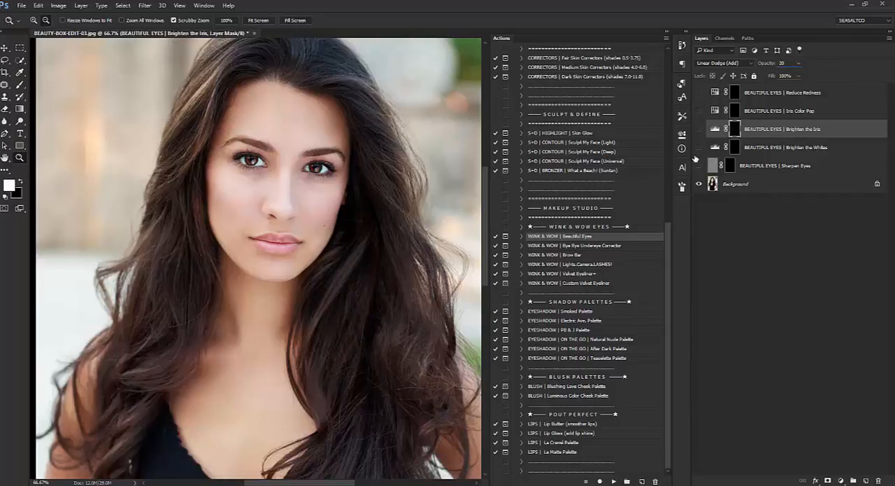
left_click(699, 92)
Review the Beautiful Eyes layers, compare the portrait with and without them, and flatten the image.
left_click(709, 112)
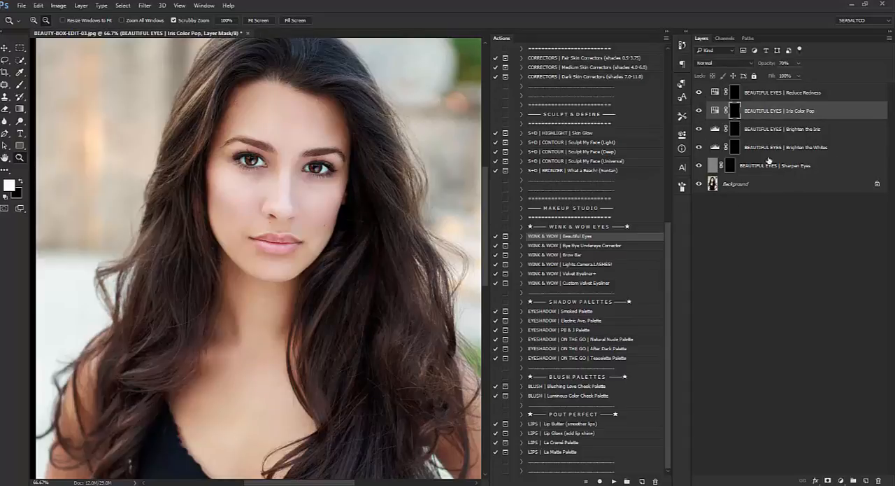
left_click(714, 149)
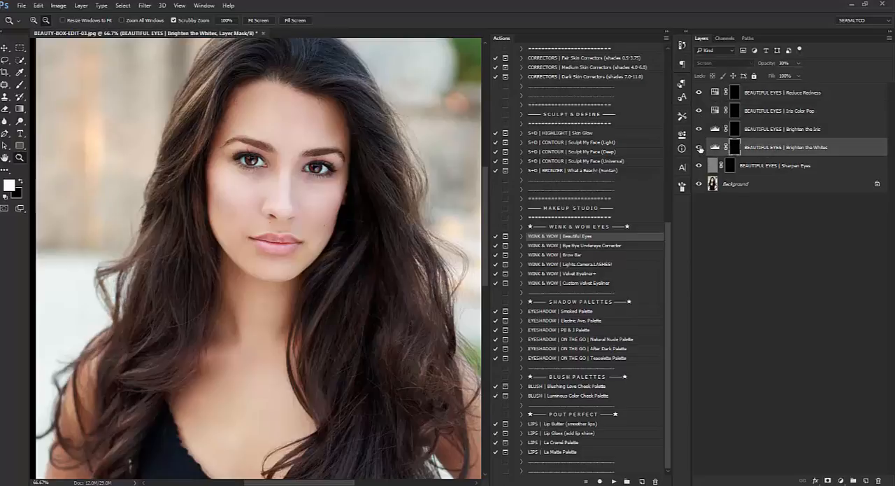
left_click(767, 64)
left_click_drag(697, 165, 698, 89)
left_click_drag(699, 168, 698, 96)
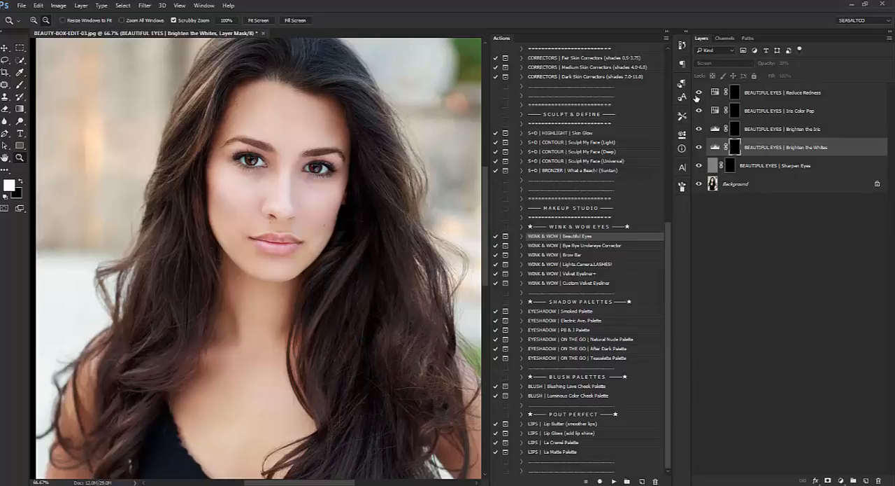
right_click(736, 183)
left_click(811, 280)
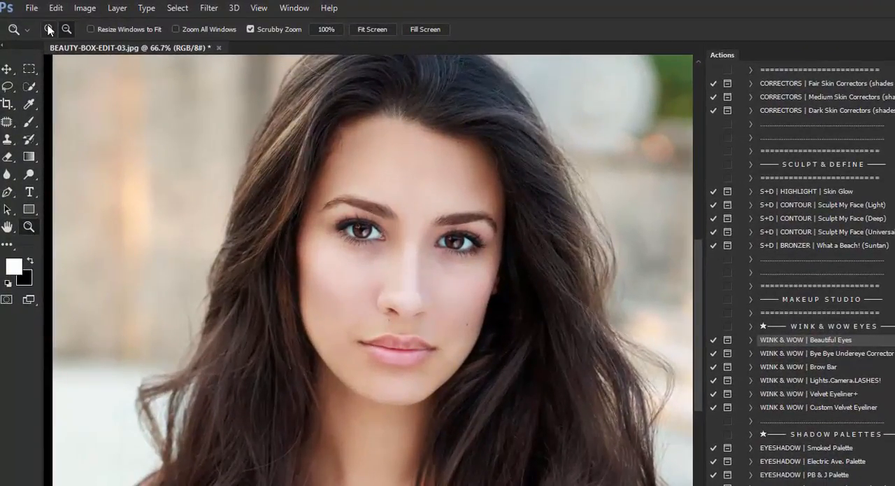
Run the WINK & WOW | Lights.Camera.LASHES! action on the portrait and continue past its instructions.
left_click(402, 260)
left_click(9, 230)
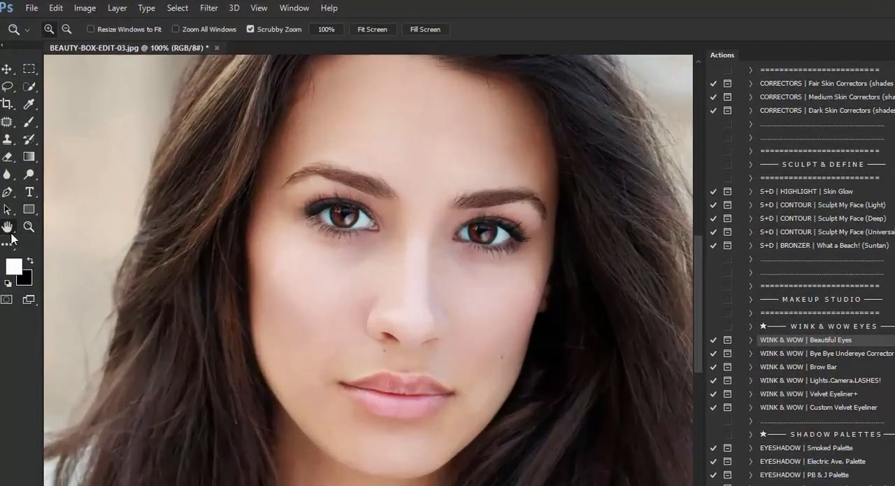
left_click_drag(409, 287, 366, 308)
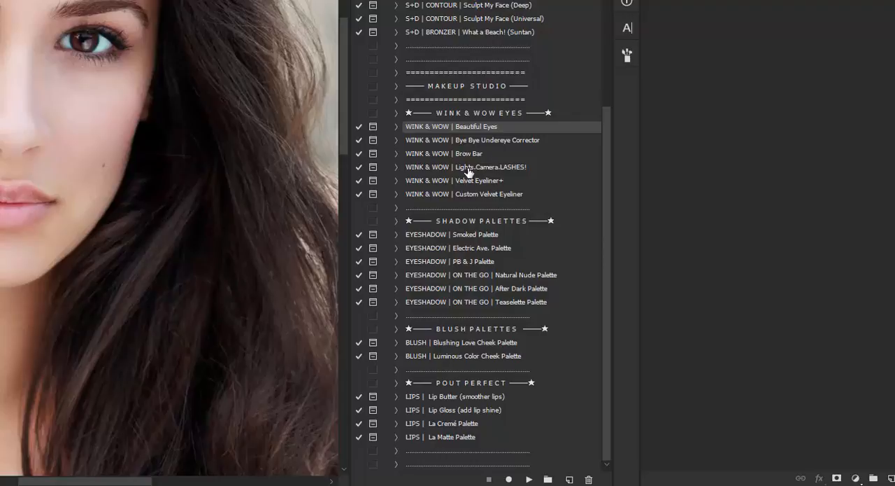
left_click(466, 167)
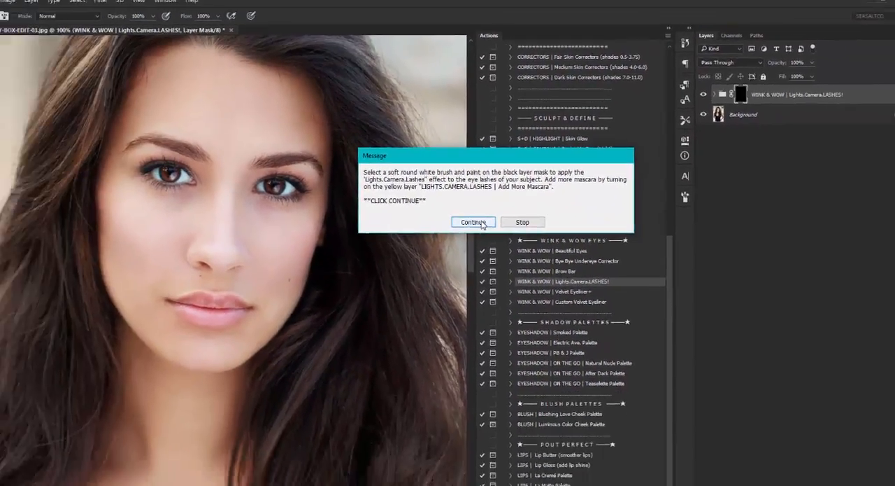
left_click(417, 271)
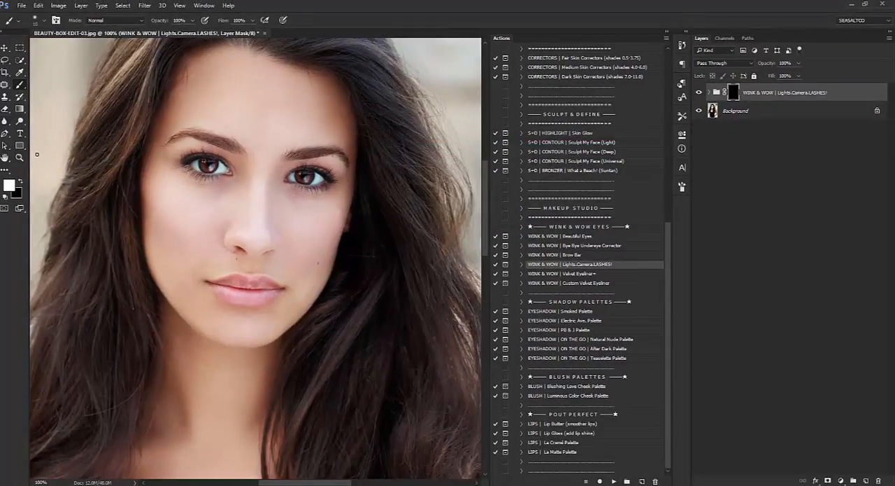
Paint white along the lashes of both eyes on the Lights.Camera.LASHES! group mask.
left_click(19, 158)
left_click(20, 84)
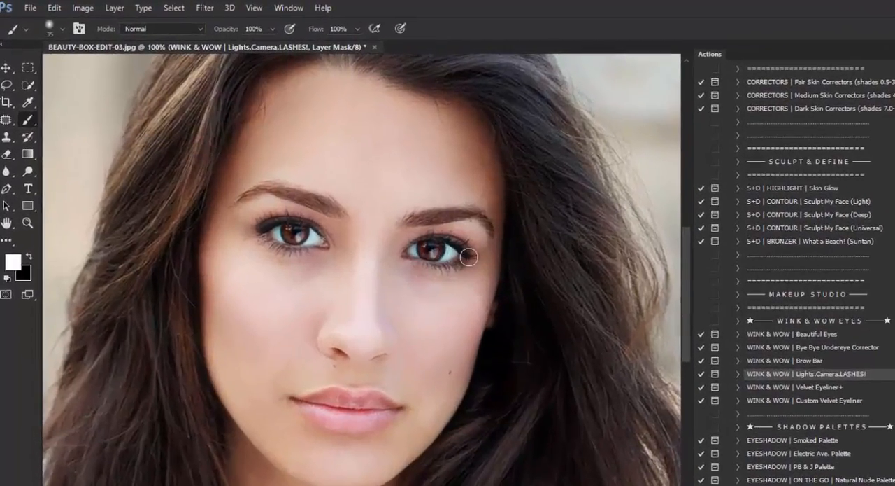
mouse_move(468, 257)
left_mouse_down()
mouse_move(426, 244)
mouse_move(445, 275)
mouse_move(460, 267)
mouse_move(413, 266)
left_mouse_up()
left_click_drag(267, 244, 287, 253)
mouse_move(255, 226)
left_mouse_down()
mouse_move(281, 219)
mouse_move(326, 237)
left_mouse_up()
mouse_move(410, 238)
left_mouse_down()
mouse_move(426, 235)
mouse_move(406, 248)
mouse_move(433, 272)
mouse_move(421, 273)
left_mouse_up()
left_click_drag(287, 256, 266, 241)
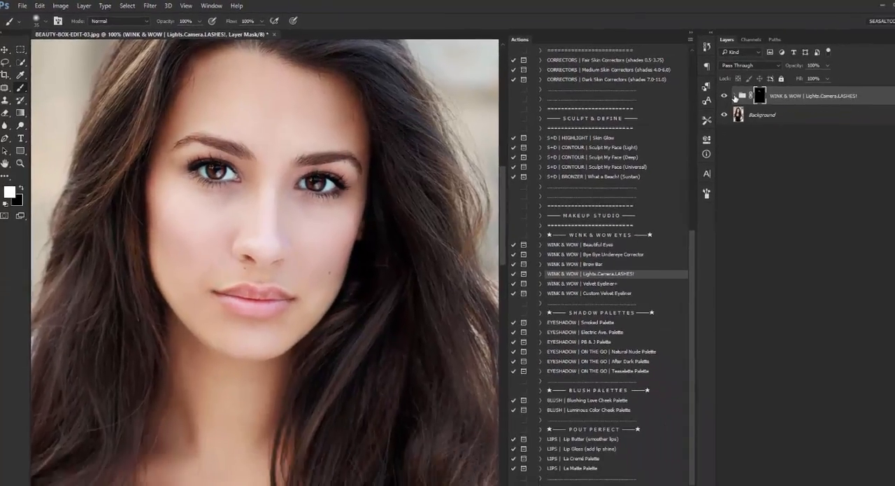
Examine the layers inside the Lights.Camera.LASHES! group and compare the portrait with and without the group.
left_click(839, 110)
left_click(724, 97)
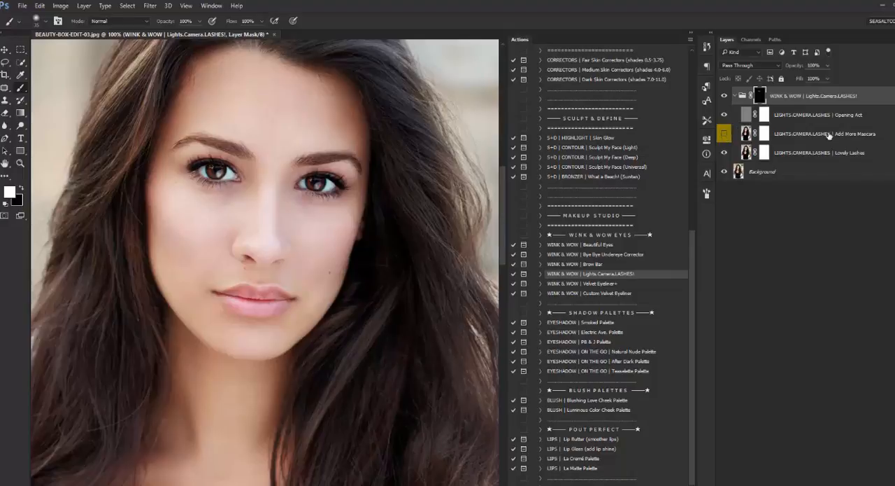
left_click(735, 97)
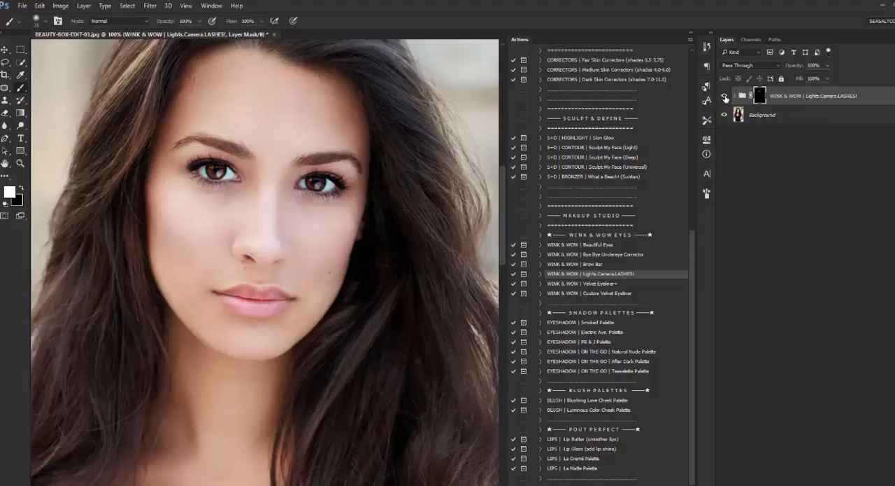
left_click(725, 97)
left_click(725, 97)
Flatten the image and discard the hidden layers.
right_click(771, 115)
left_click(812, 229)
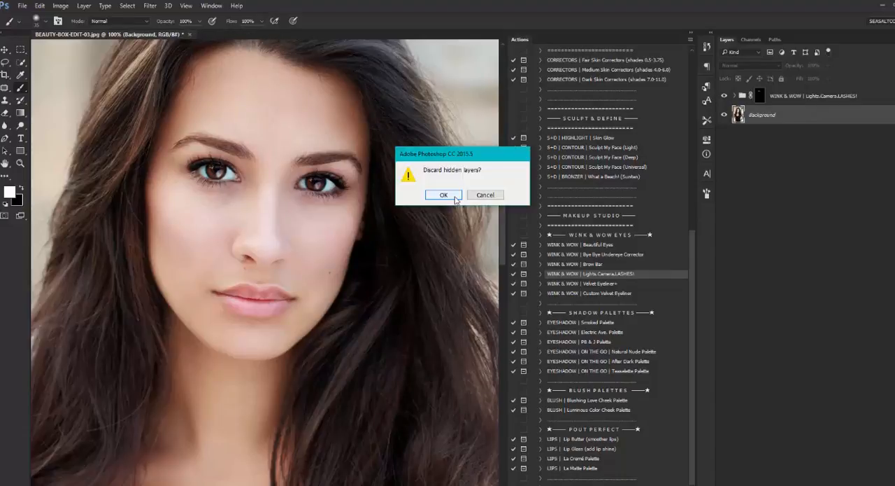
left_click(444, 195)
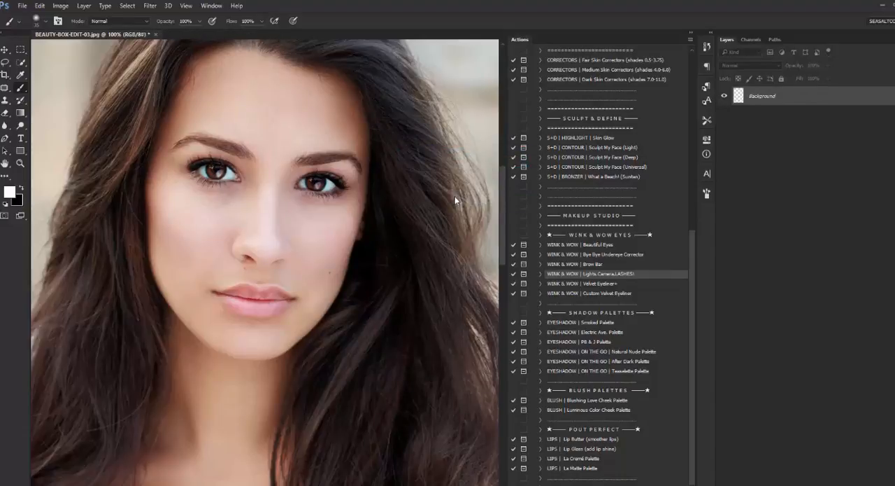
Run the WINK & WOW | Brow Bar action and paint the eyebrows white on the BROW BAR | Brow Tints group mask.
left_click(592, 265)
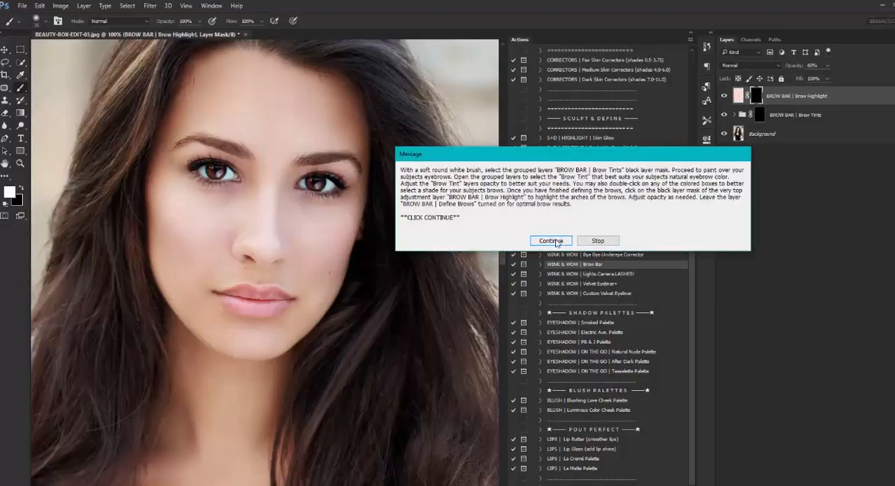
left_click(558, 242)
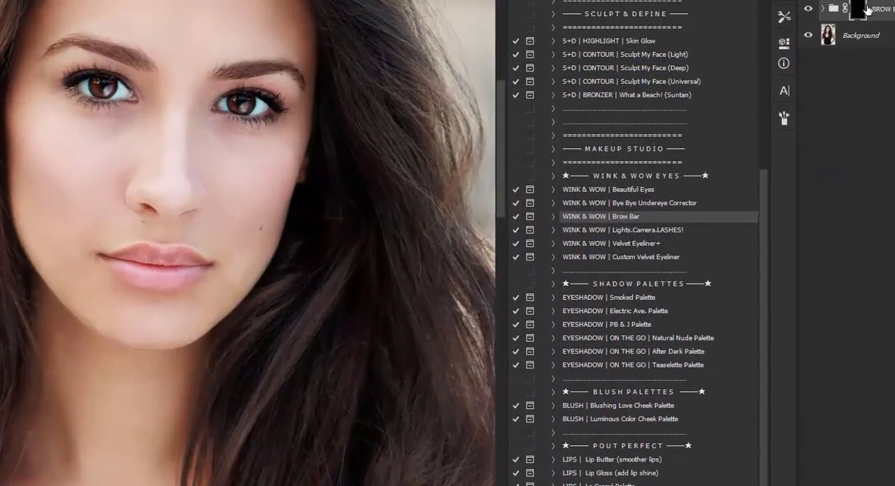
left_click(860, 10)
left_click(823, 8)
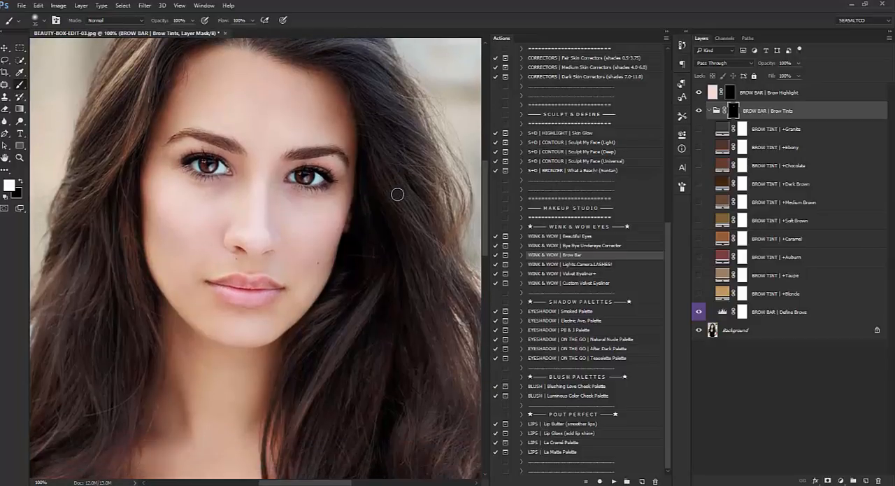
Try the BROW TINT | +Soft Brown shade on the eyebrows.
left_click(780, 202)
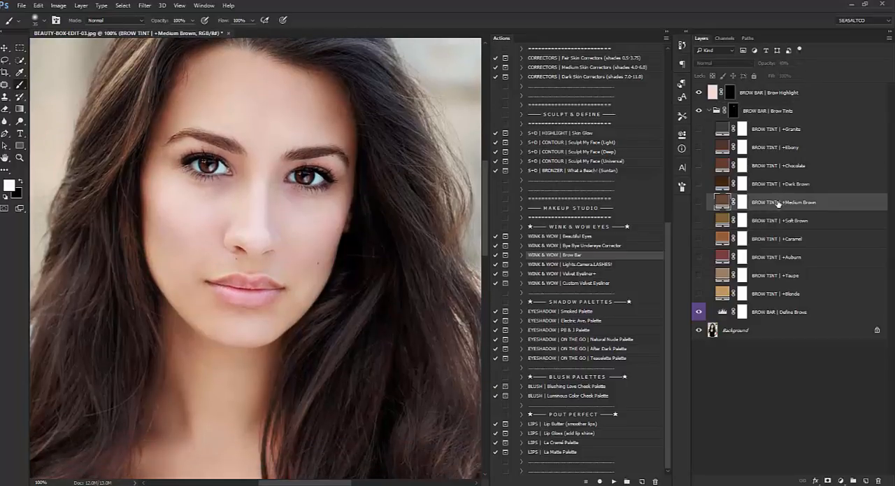
left_click(780, 219)
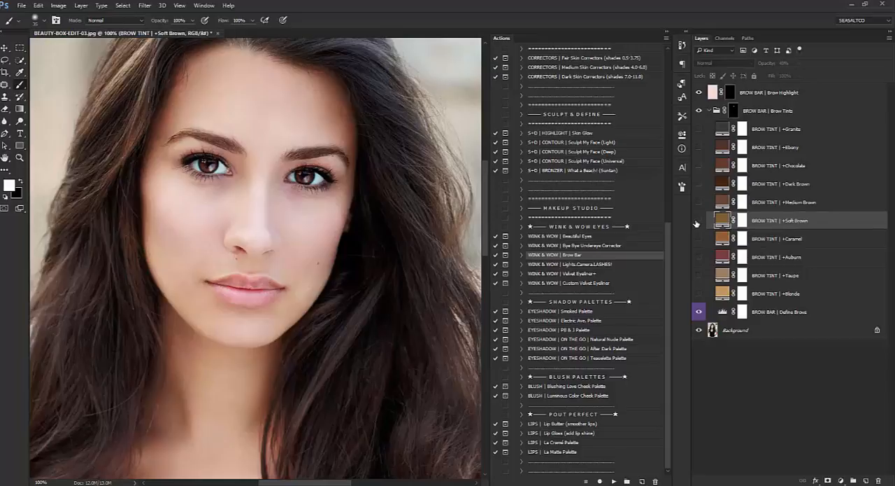
left_click(697, 221)
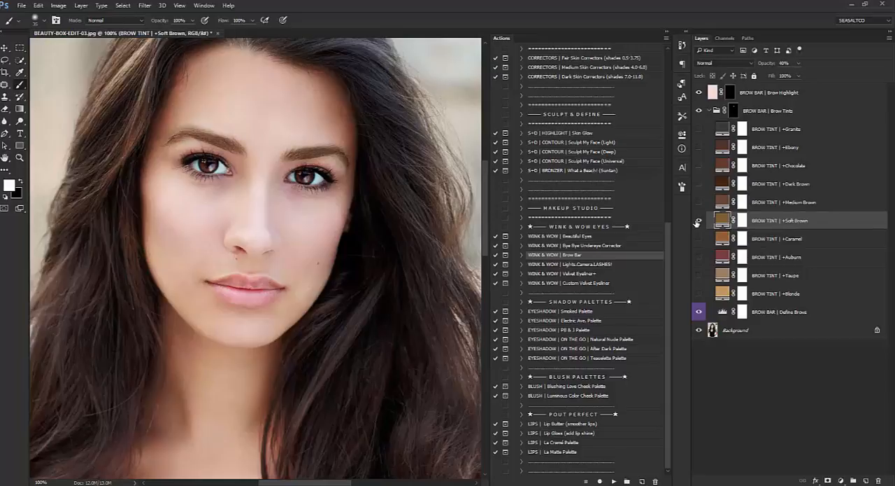
left_click(698, 221)
Show the BROW TINT | +Medium Brown layer and set its blend mode to Multiply.
left_click(699, 202)
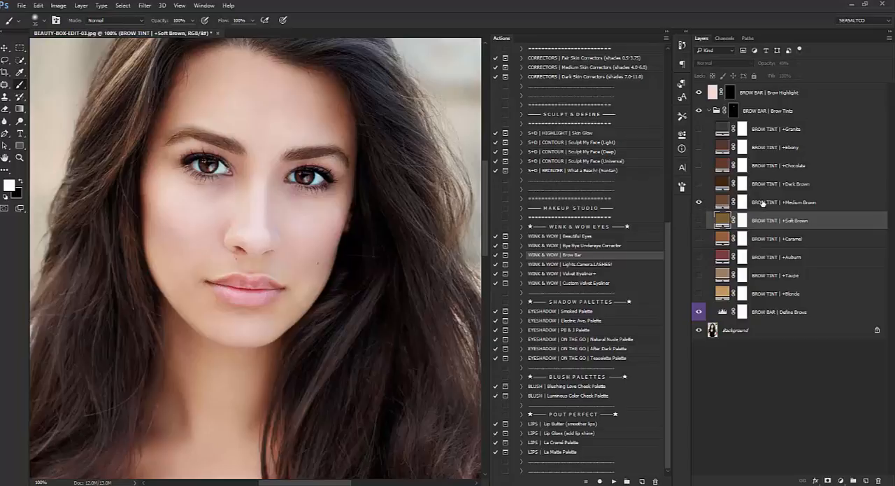
left_click(763, 203)
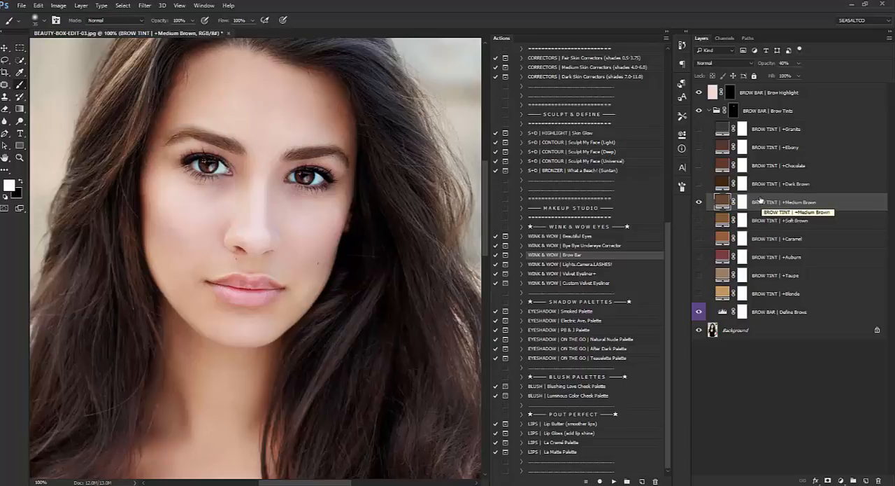
left_click(713, 64)
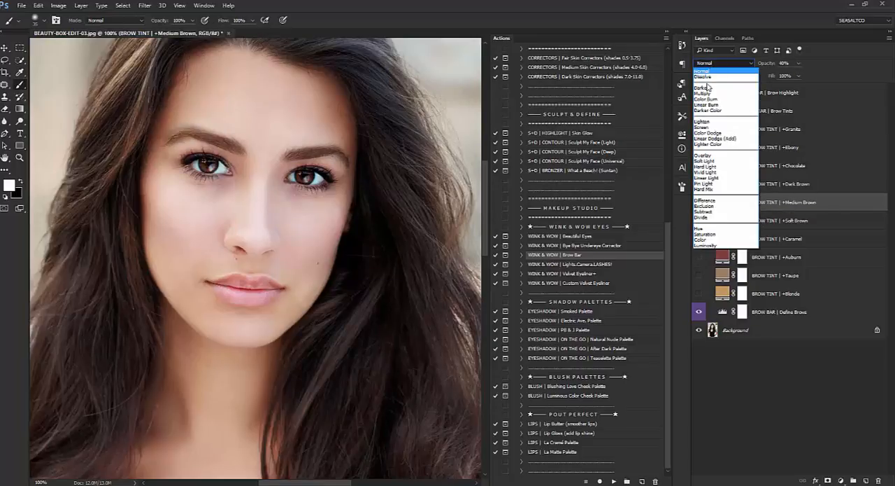
left_click(706, 93)
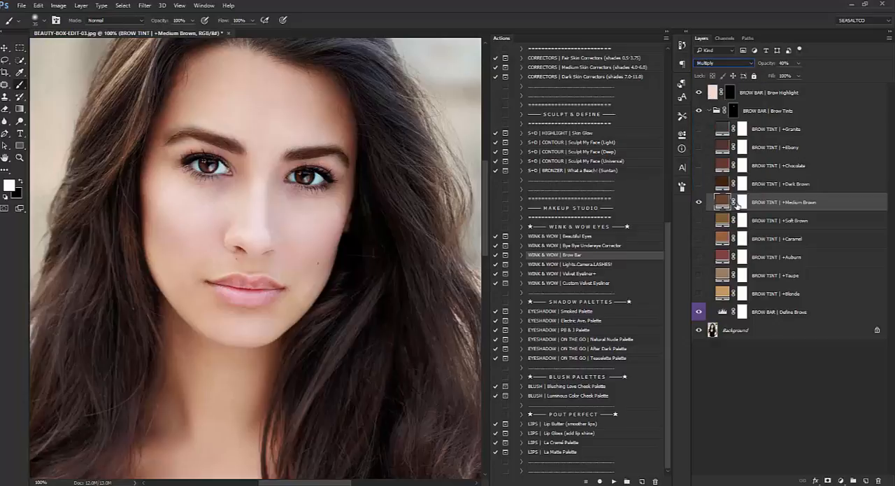
Clean up the Brow Tints group mask around the eyebrows with black and compare the brows with and without the group.
left_click(733, 110)
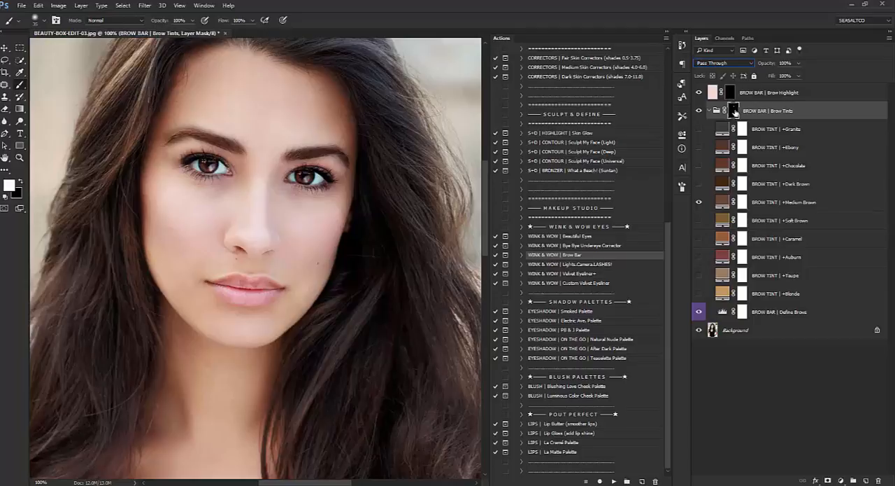
left_click(20, 182)
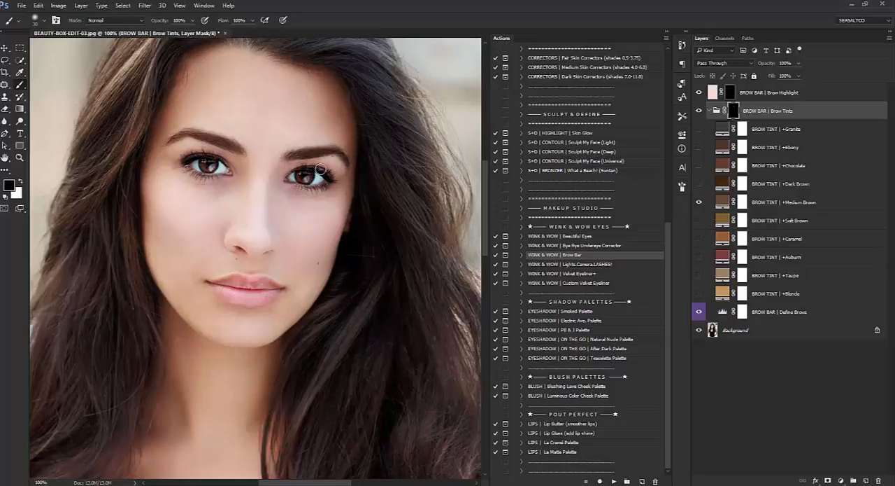
left_click(760, 208)
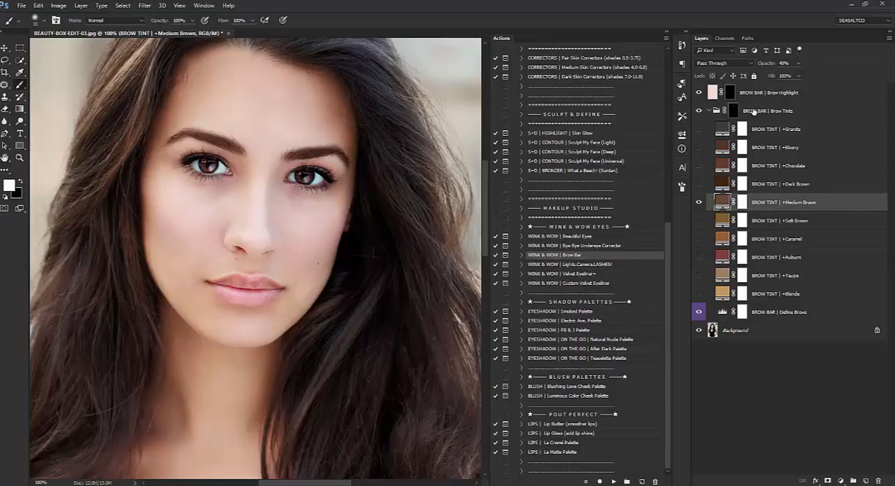
left_click(739, 113)
left_click(698, 111)
left_click(698, 111)
Set the BROW TINT | +Medium Brown layer's opacity to 20% and collapse the Brow Tints group.
left_click(784, 205)
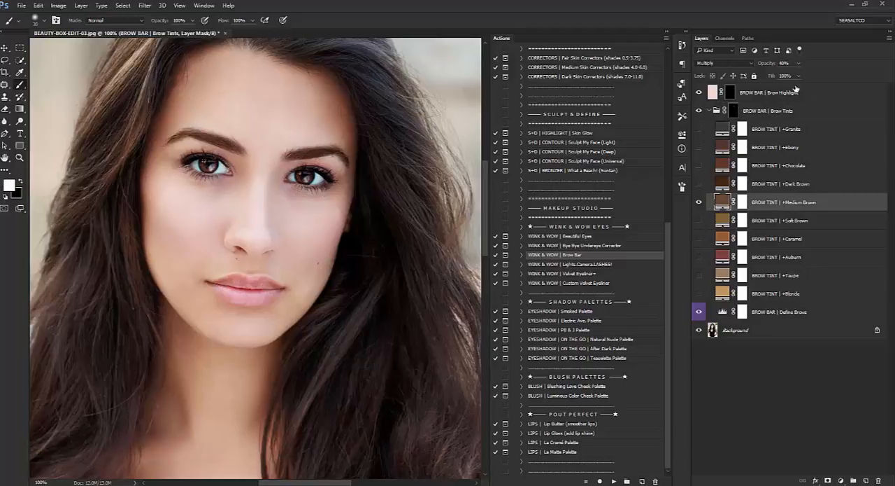
type("20")
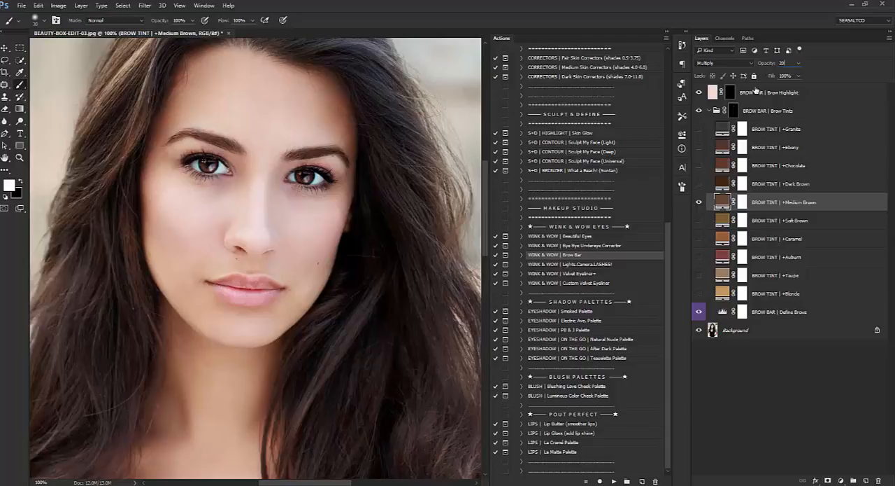
left_click(705, 112)
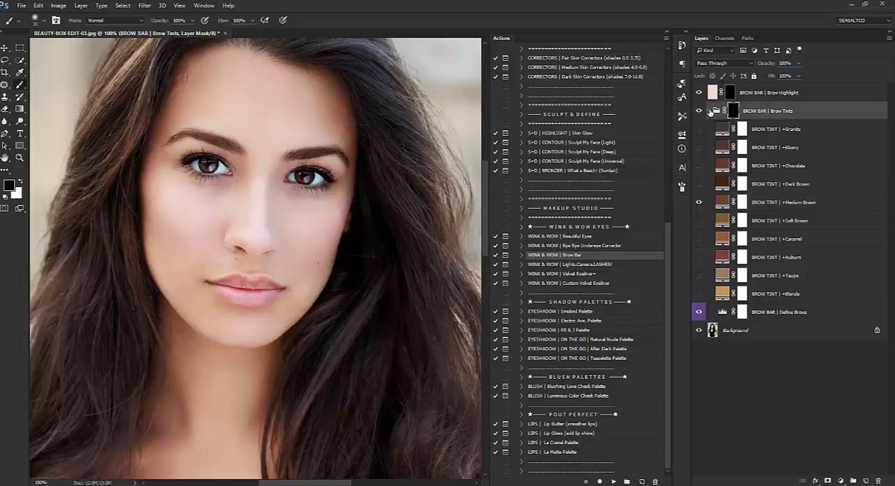
left_click(710, 110)
Compare the portrait with and without the Brow Tints group, both close up and at 50% zoom.
left_click(699, 111)
left_click(700, 111)
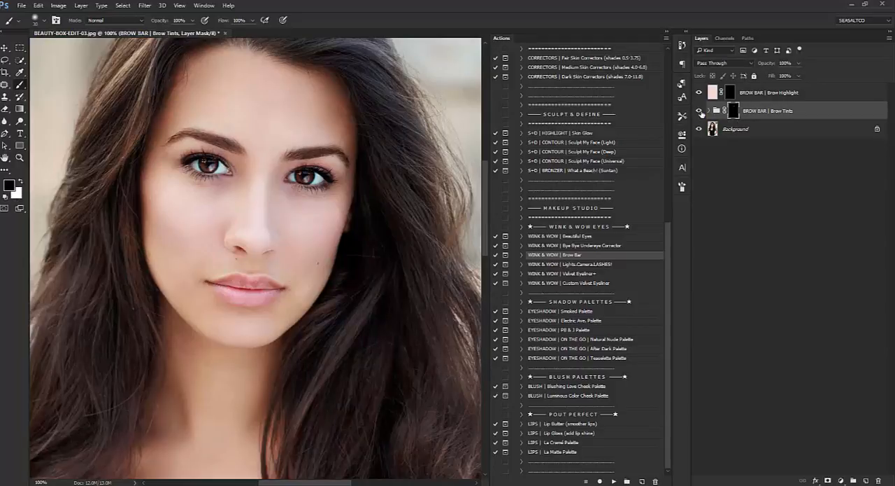
left_click(19, 157)
left_click(45, 21)
left_click(240, 175)
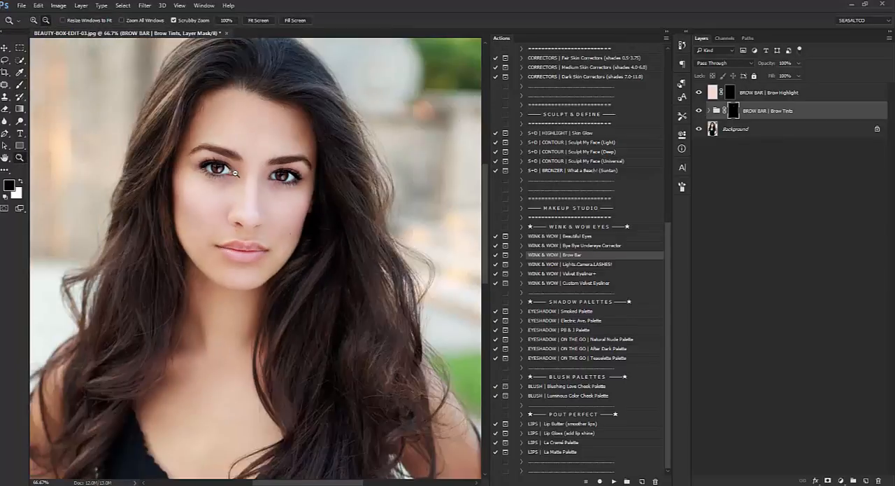
left_click(240, 175)
scroll(245, 204, "down", 1)
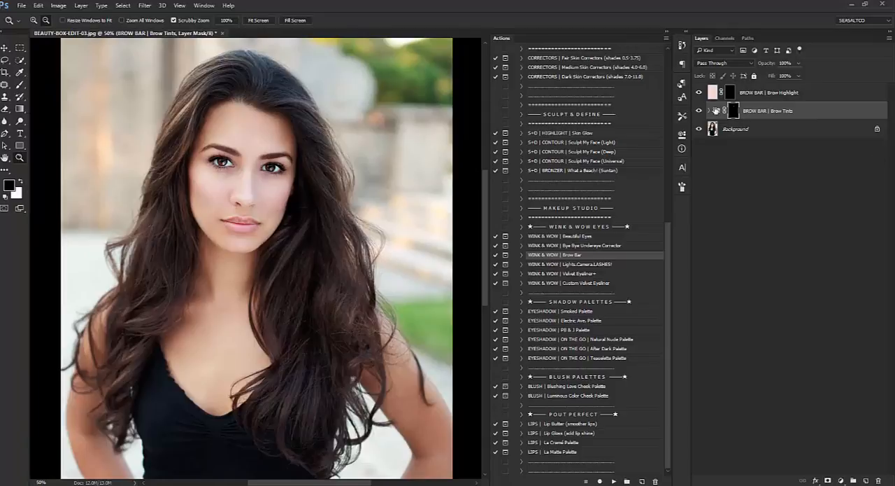
left_click(699, 111)
left_click(700, 110)
left_click(247, 203)
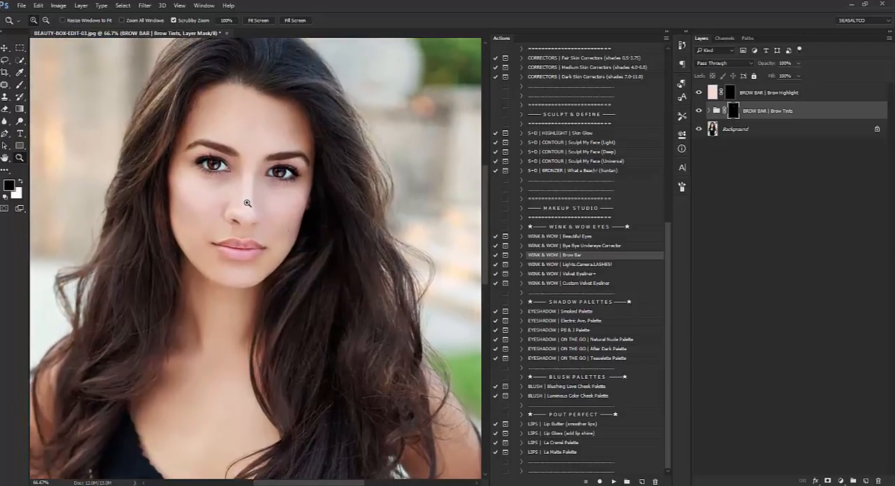
left_click(247, 203)
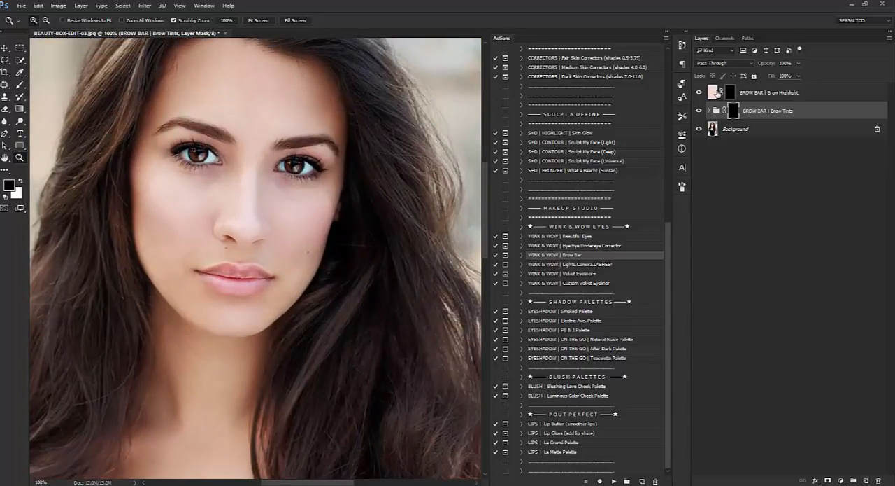
Paint white highlights along the arches of both eyebrows on the BROW BAR | Brow Highlight mask with a small brush.
left_click(716, 93)
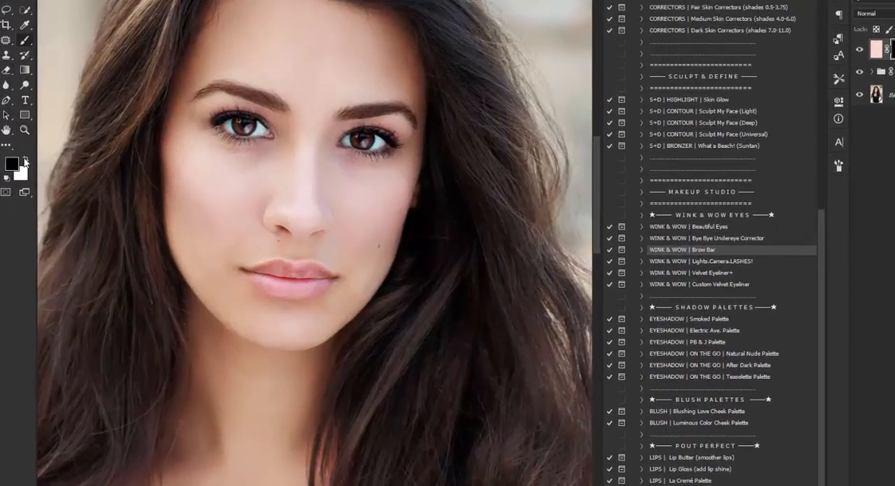
left_click(25, 161)
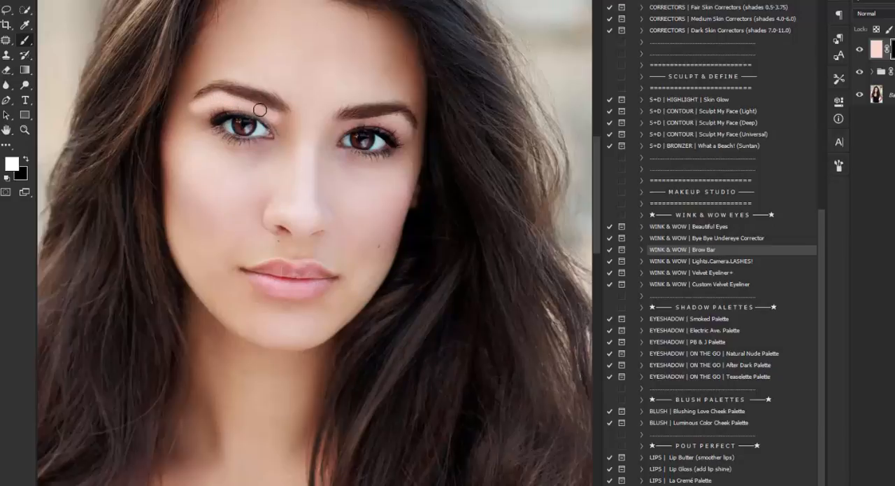
key("bracketleft")
key("bracketleft")
key("bracketleft")
left_click_drag(208, 78, 183, 102)
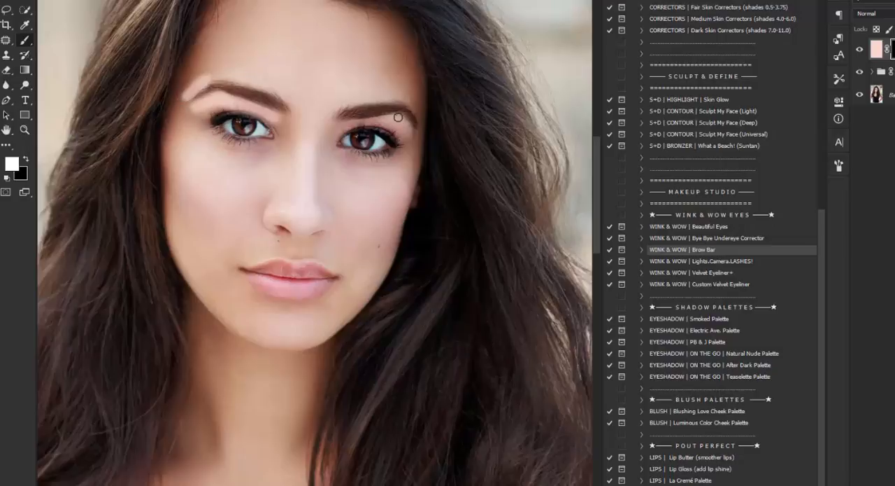
mouse_move(398, 118)
left_mouse_down()
mouse_move(410, 133)
mouse_move(343, 127)
left_mouse_up()
left_click_drag(410, 103, 420, 123)
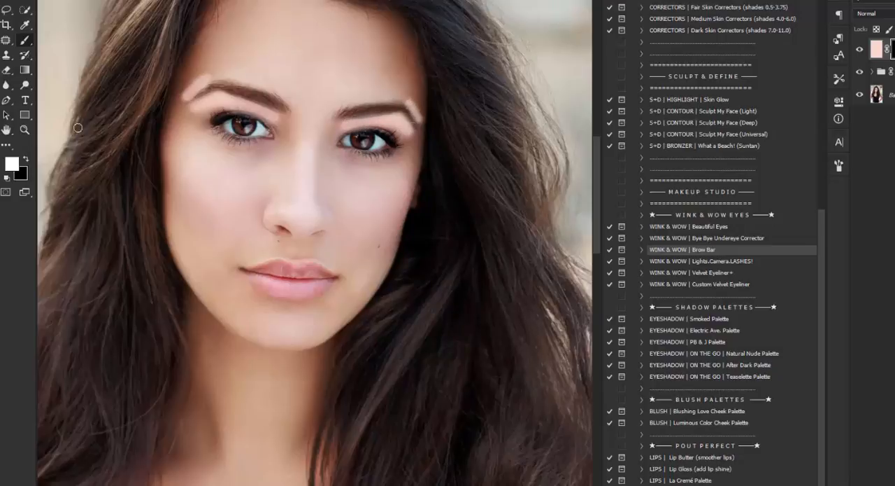
Soften the painted highlights around both eyebrows with black on the Brow Highlight mask, varying the brush size.
left_click(27, 159)
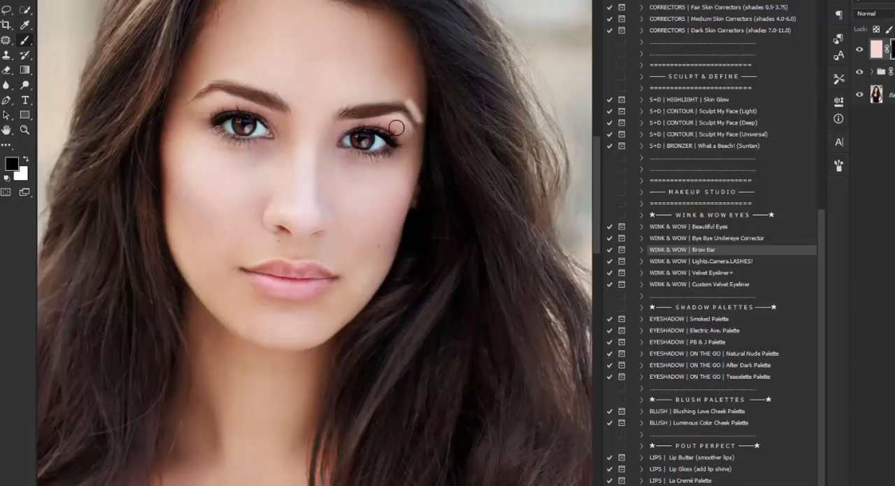
key("bracketright")
key("bracketright")
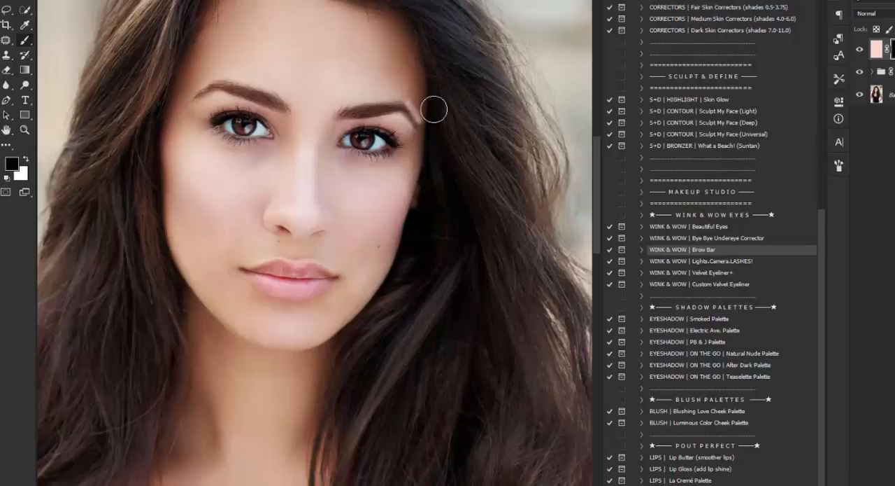
key("bracketleft")
key("bracketleft")
key("bracketleft")
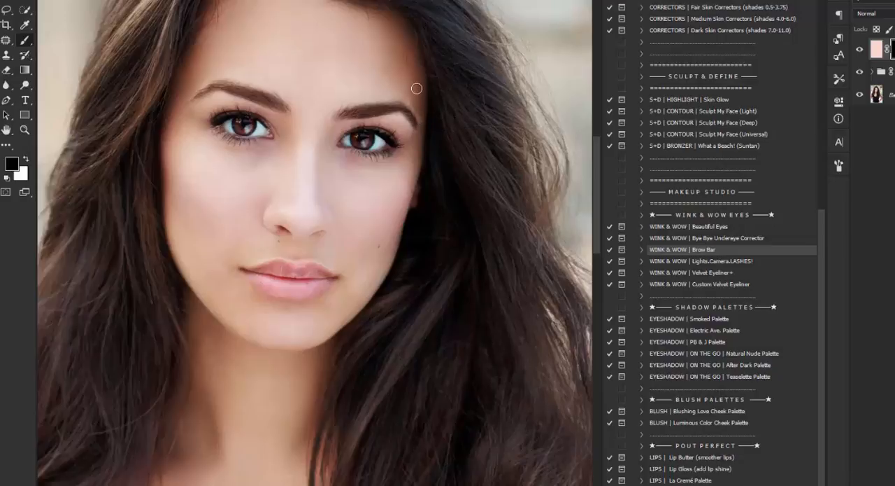
key("bracketright")
key("bracketright")
Compare the portrait with and without the Brow Highlight layer at a wider view.
key("z")
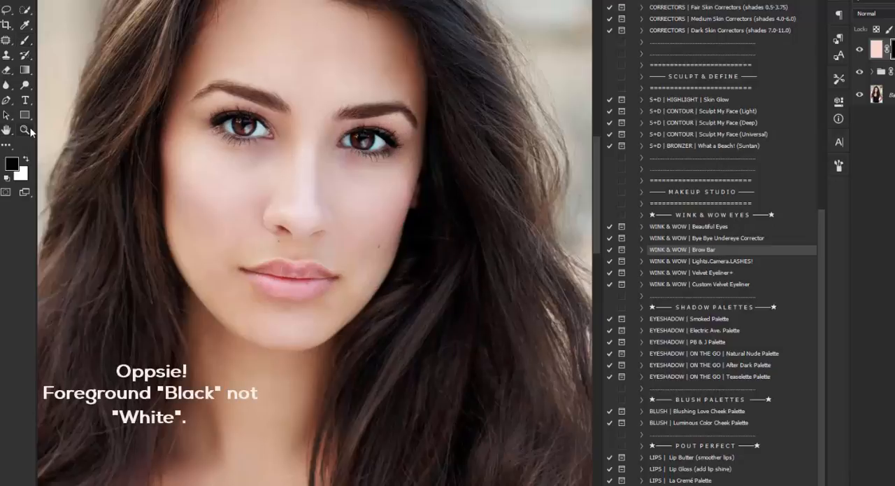
left_click(233, 113, "alt")
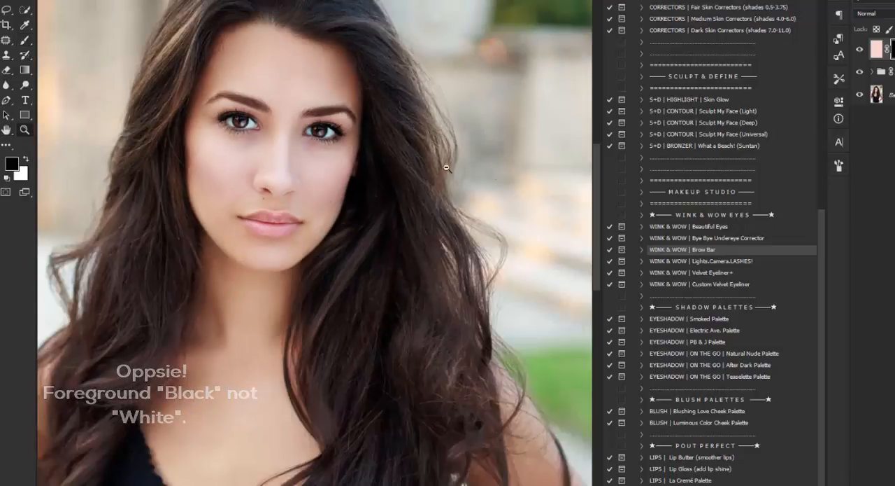
left_click(859, 50)
left_click(859, 50)
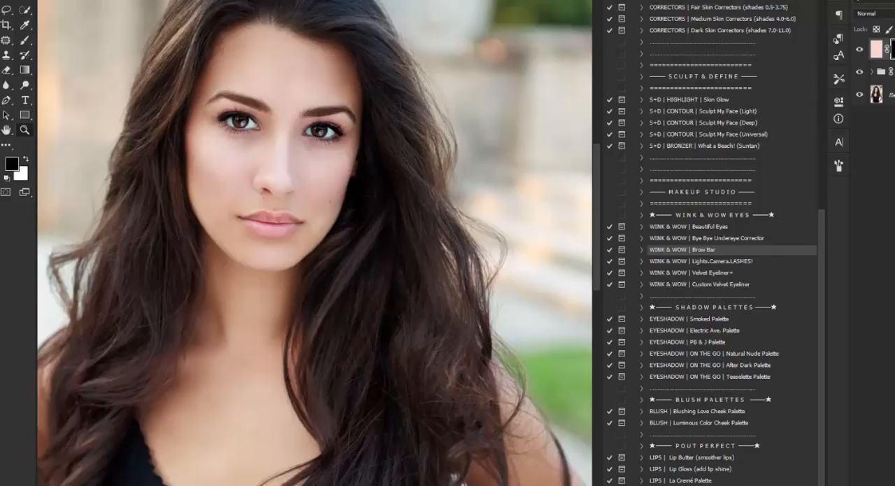
left_click(861, 50)
left_click(861, 50)
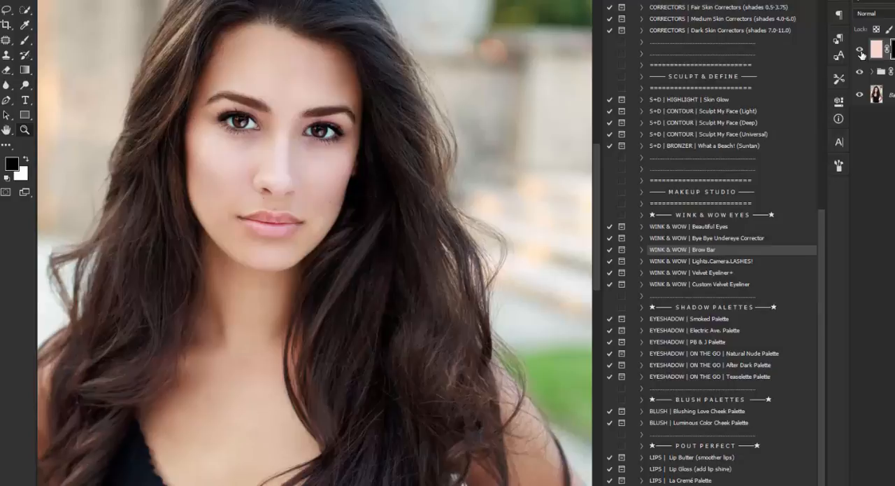
Flatten the image onto the Background layer and discard the hidden layers.
left_click(891, 94)
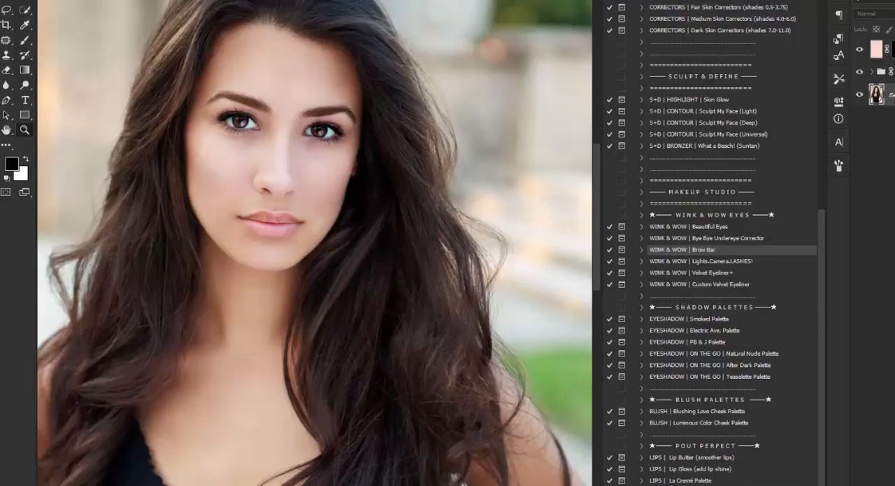
left_click(894, 280)
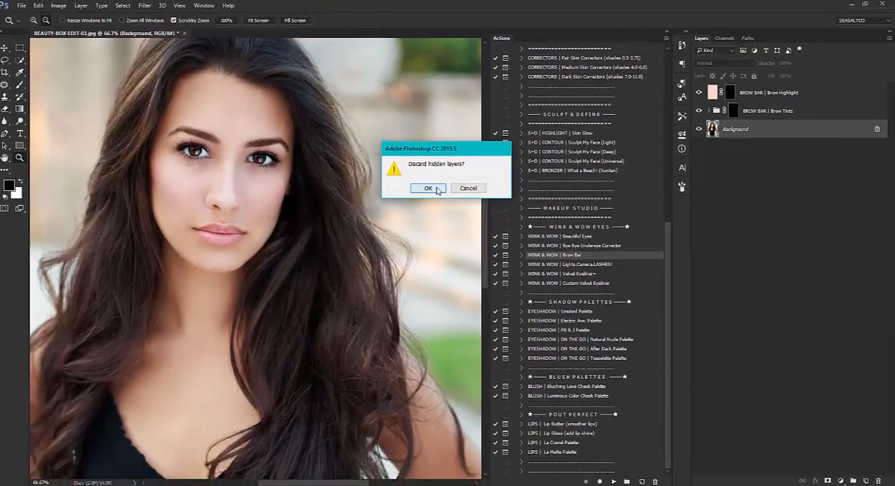
left_click(510, 173)
Run the WINK & WOW | Bye Bye Undereye Corrector action with the eyes in close-up and continue past its instructions.
left_click(211, 96)
left_click(18, 85)
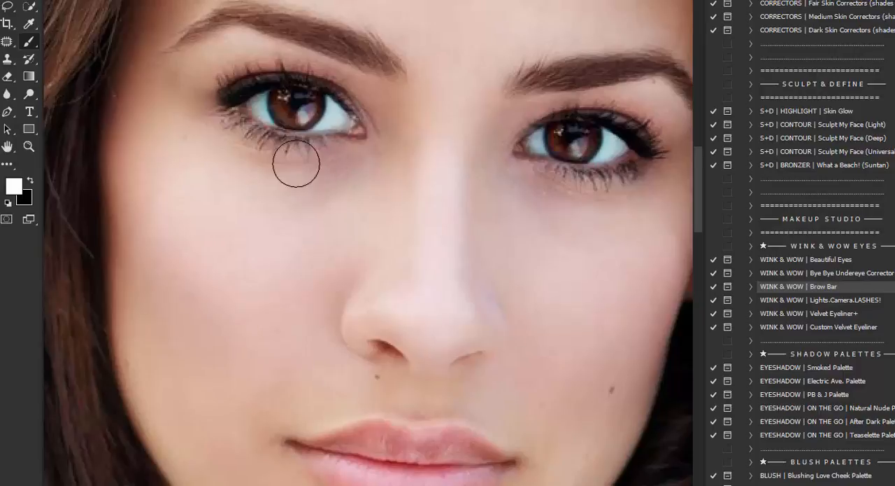
key("h")
left_click_drag(472, 231, 408, 242)
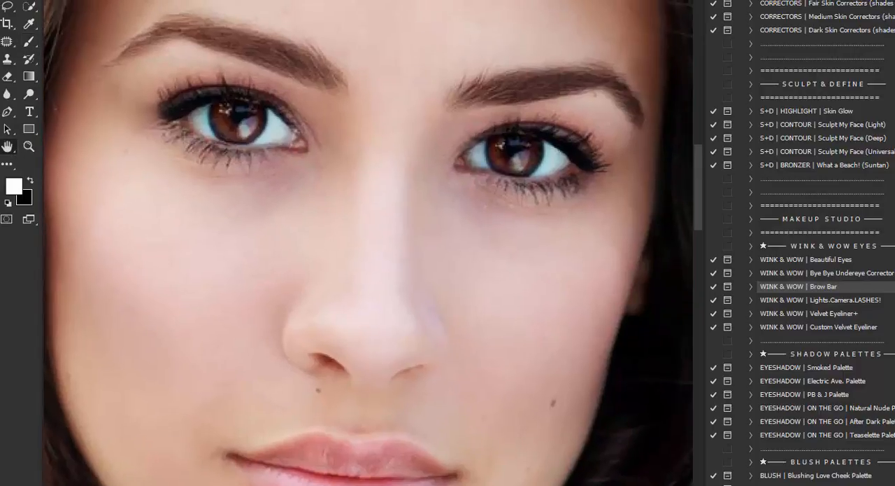
left_click(29, 41)
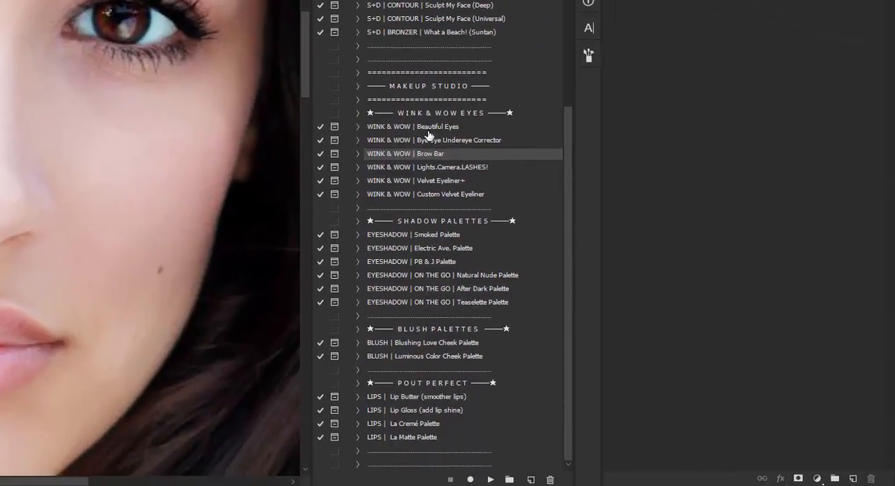
left_click(429, 141)
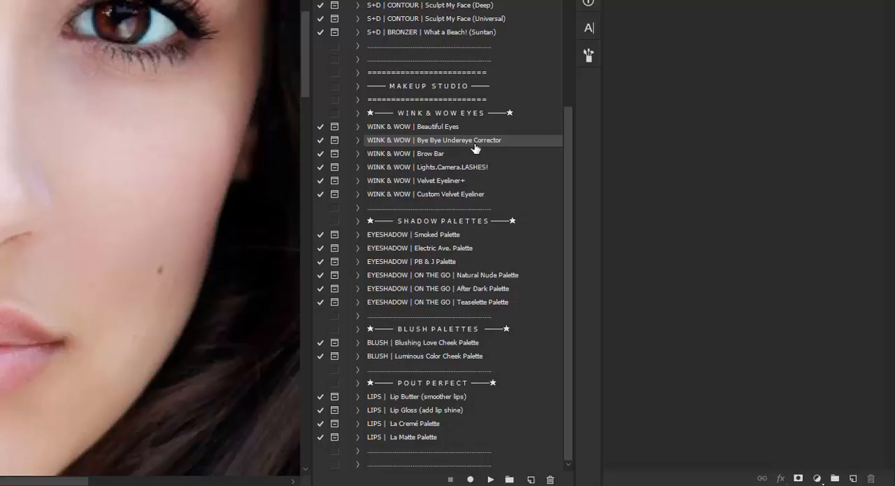
left_click(490, 480)
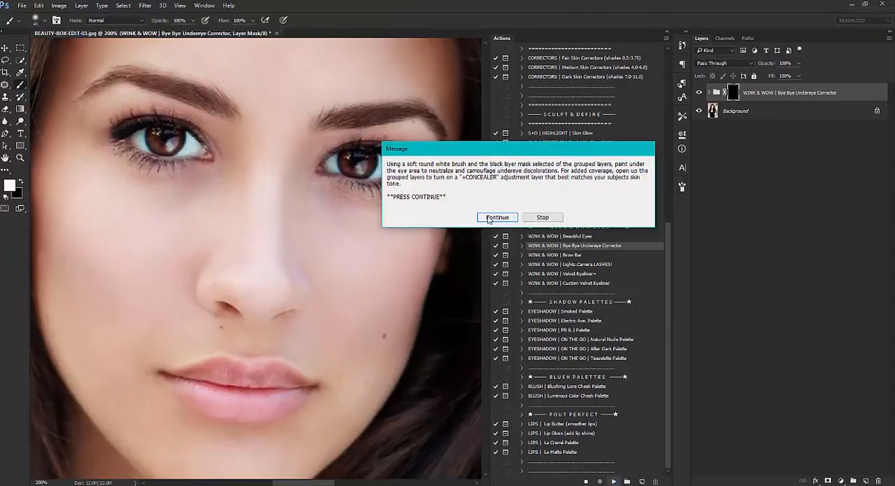
left_click(493, 218)
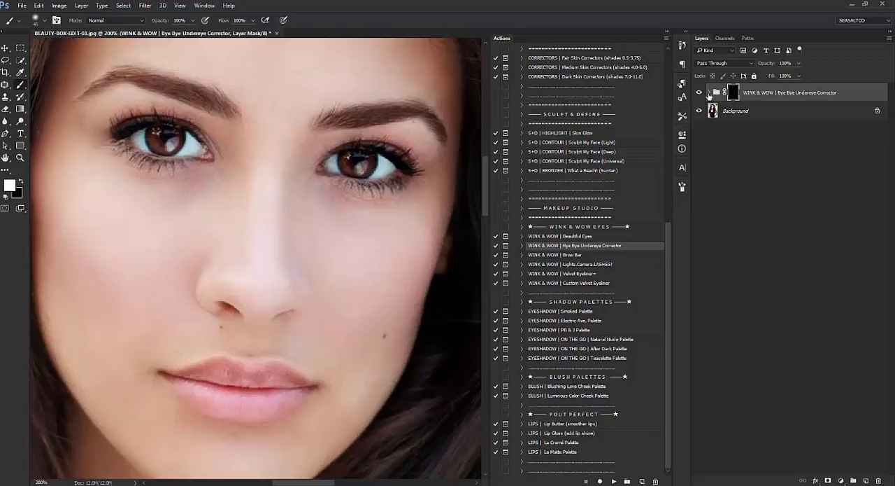
Expand the Bye Bye Undereye Corrector group and paint white on its mask under both eyes with a soft brush.
left_click(709, 93)
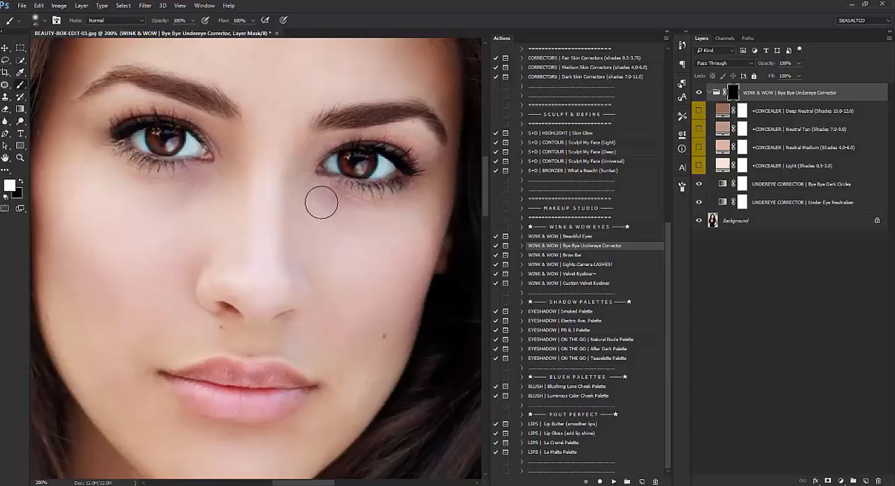
mouse_move(319, 195)
left_mouse_down()
mouse_move(391, 208)
mouse_move(419, 192)
mouse_move(403, 208)
mouse_move(372, 213)
mouse_move(316, 193)
mouse_move(336, 216)
mouse_move(375, 221)
mouse_move(397, 211)
left_mouse_up()
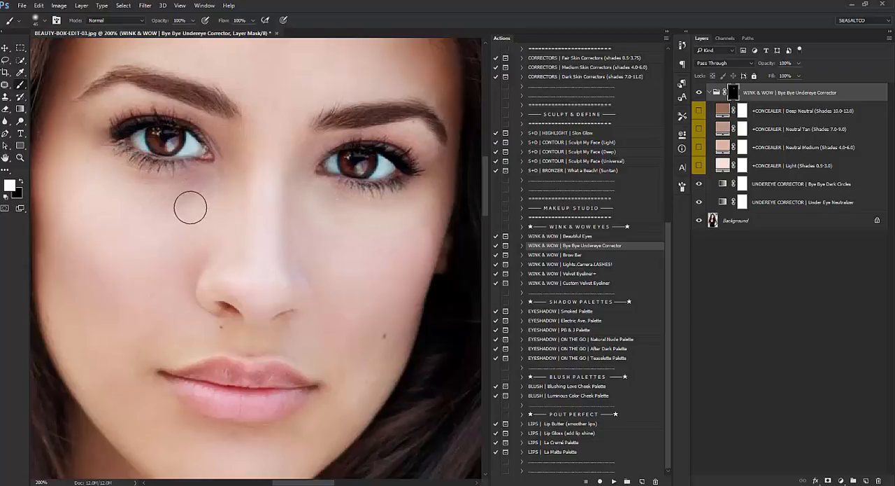
mouse_move(204, 183)
left_mouse_down()
mouse_move(150, 185)
mouse_move(102, 158)
mouse_move(162, 194)
mouse_move(186, 189)
mouse_move(139, 200)
mouse_move(93, 155)
mouse_move(111, 175)
mouse_move(164, 199)
mouse_move(217, 170)
left_mouse_up()
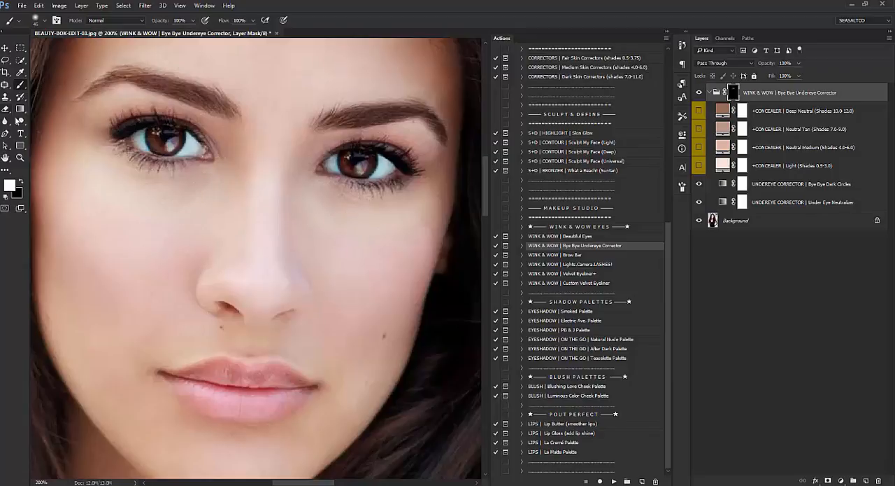
Turn on the +CONCEALER | Neutral Medium (Shades 4.0-6.0) layer, comparing the under-eye area with and without it.
left_click(21, 159)
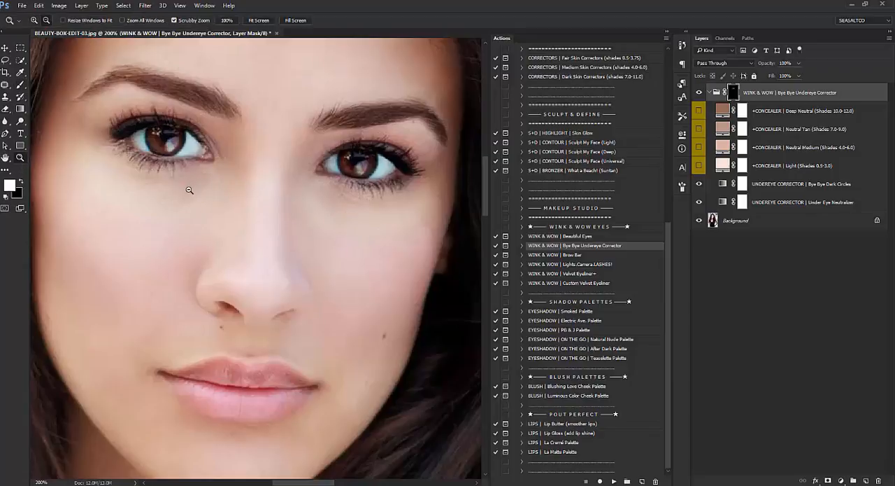
left_click(188, 190, "alt")
left_click(7, 49)
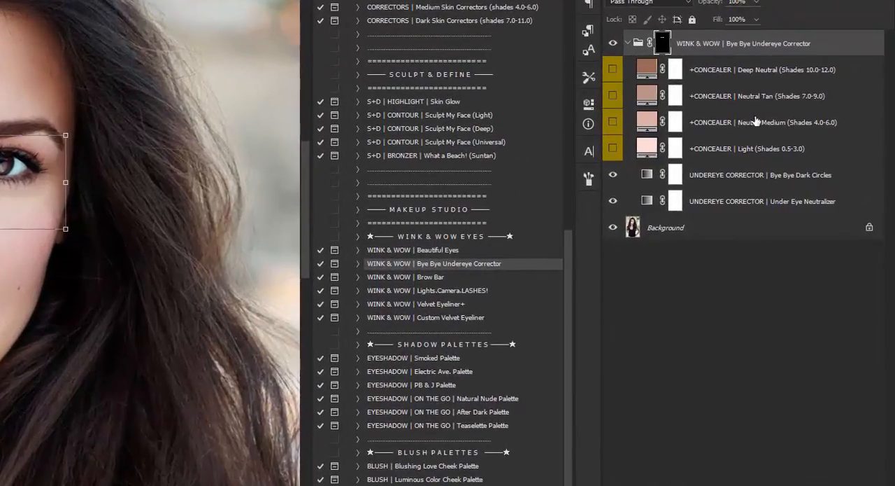
left_click(739, 149)
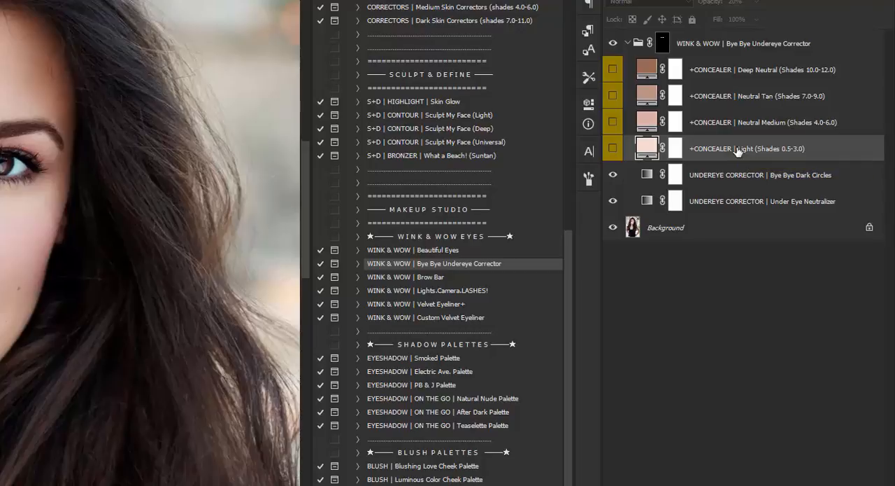
left_click(740, 125)
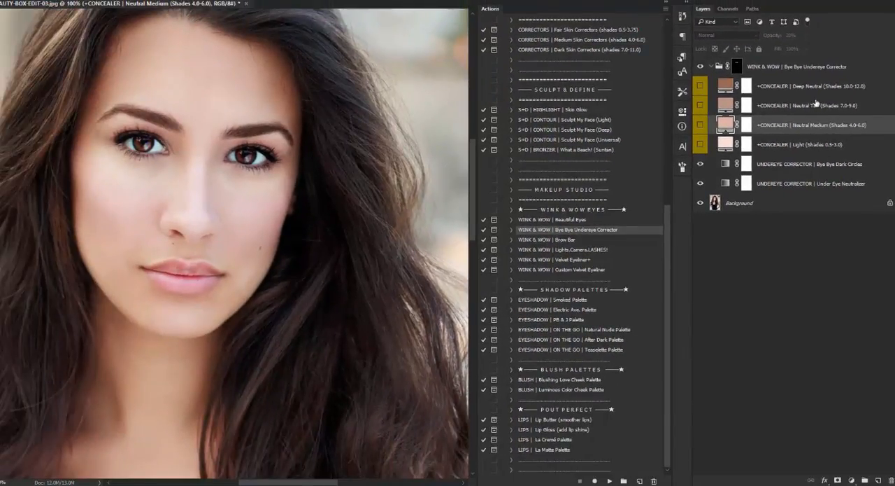
left_click(701, 126)
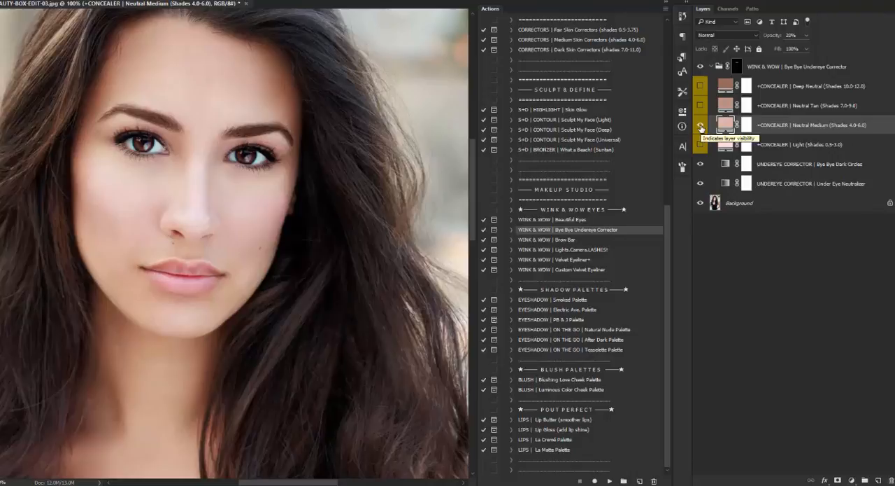
left_click(701, 126)
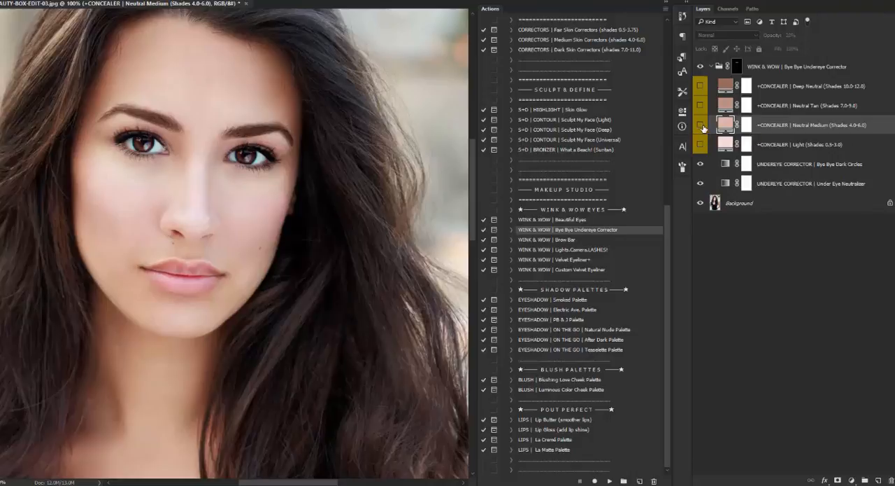
left_click(701, 126)
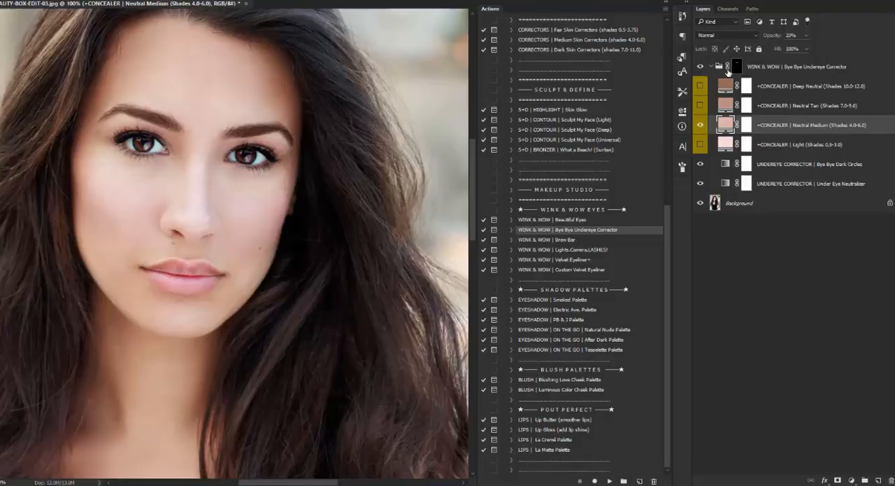
Collapse the Bye Bye Undereye Corrector group and compare the portrait with and without it at 50% zoom.
left_click(711, 67)
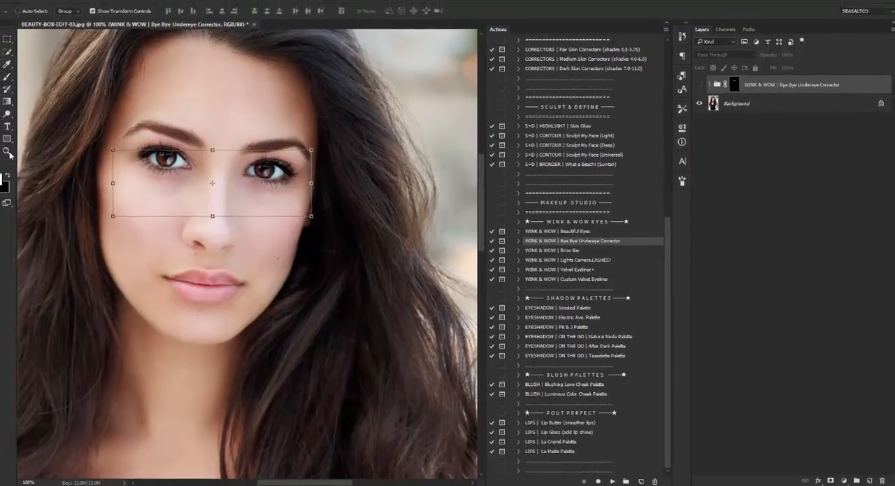
left_click(8, 153)
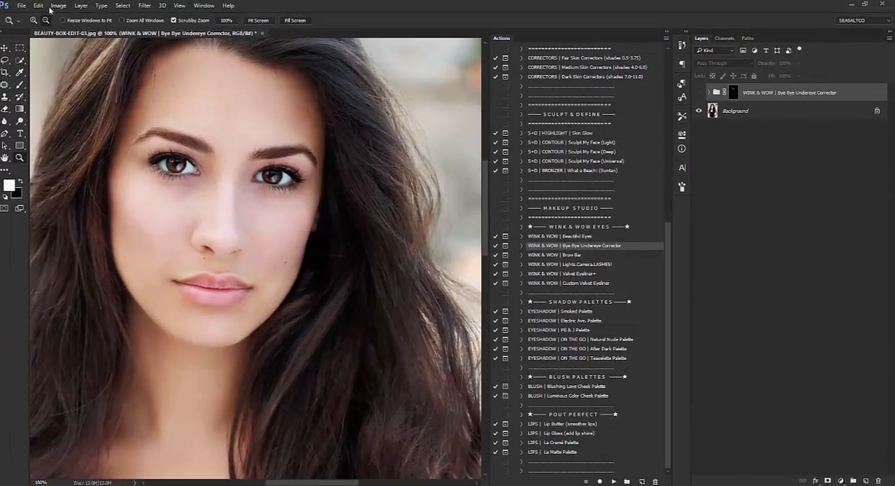
left_click(130, 103, "alt")
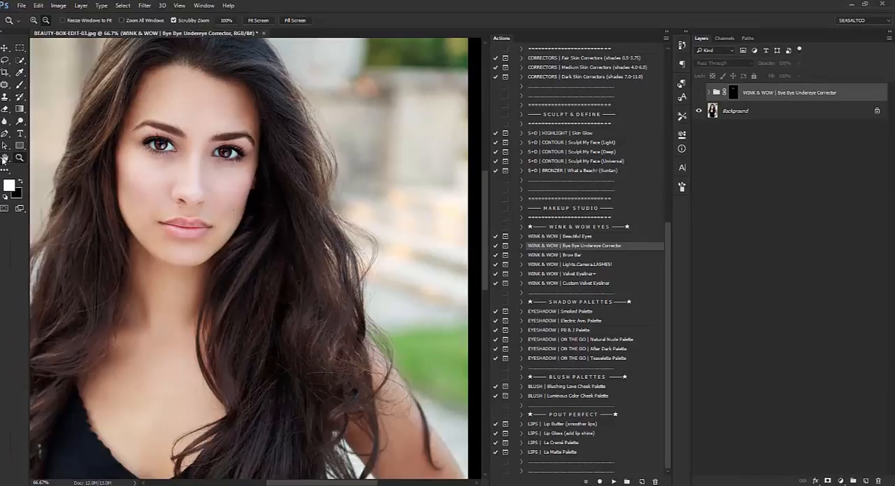
left_click(177, 177, "alt")
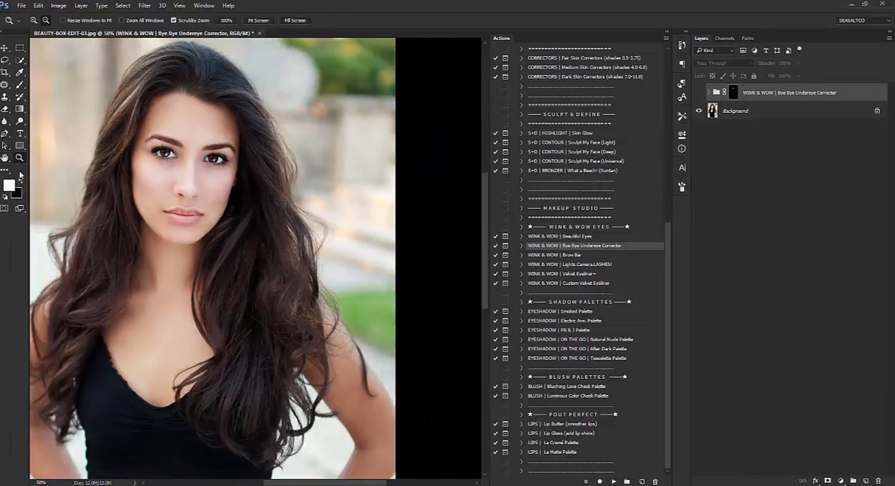
left_click(4, 159)
left_click_drag(108, 174, 116, 172)
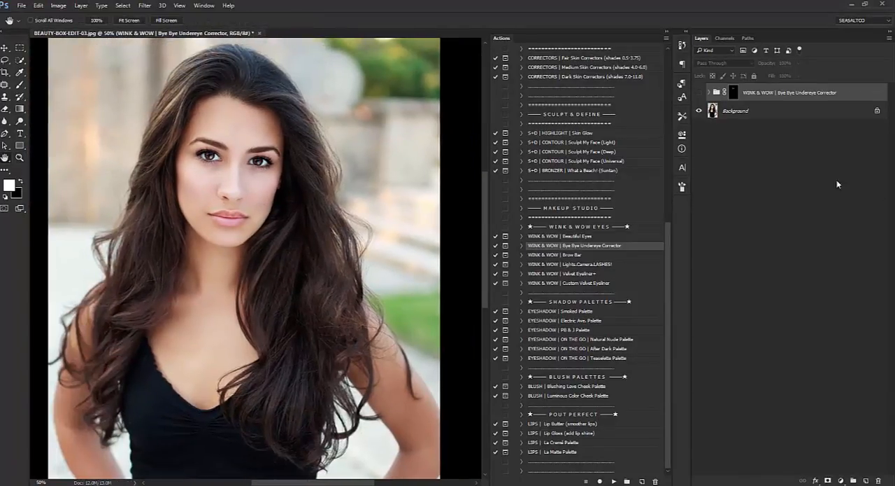
left_click(699, 93)
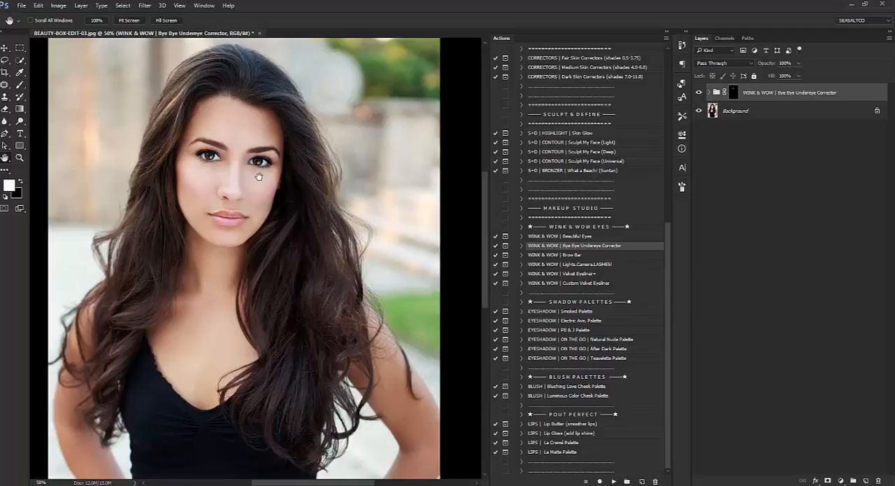
Target the Bye Bye Undereye Corrector group's mask with an enlarged black brush for refining the correction under the eyes.
left_click(21, 159)
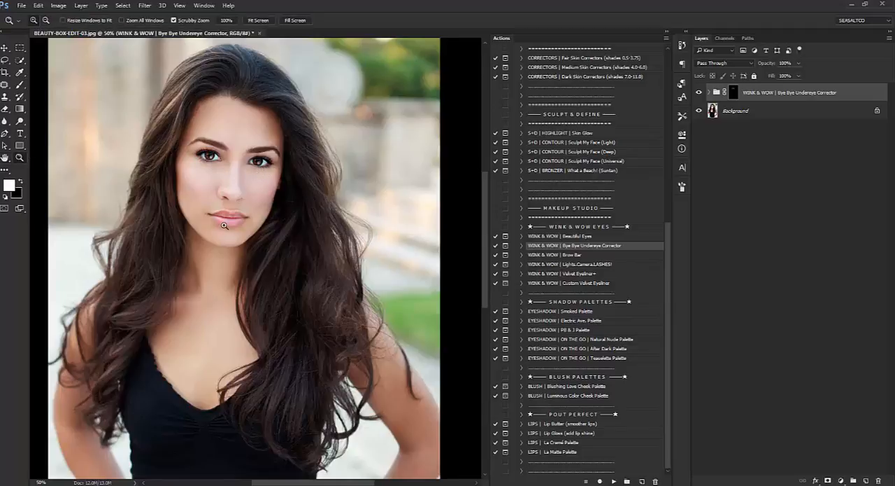
left_click(231, 226)
left_click(266, 211)
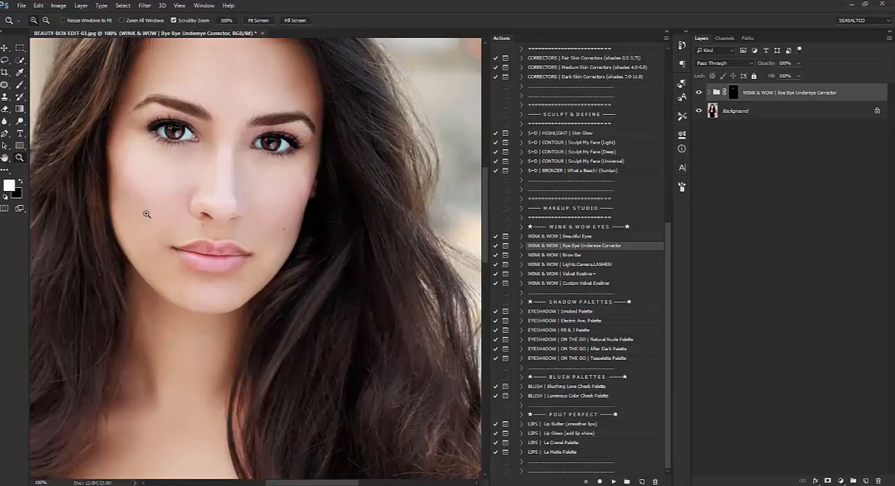
left_click(735, 92)
left_click(21, 183)
left_click(17, 91)
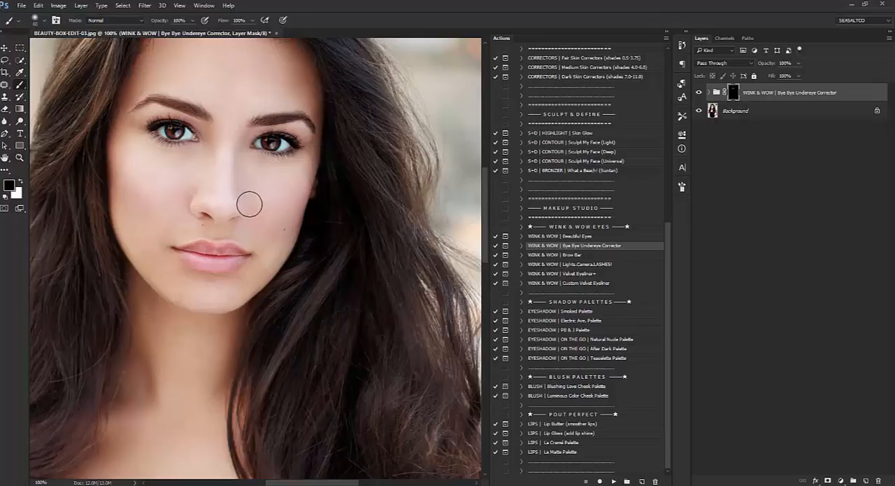
key("bracketright")
key("bracketright")
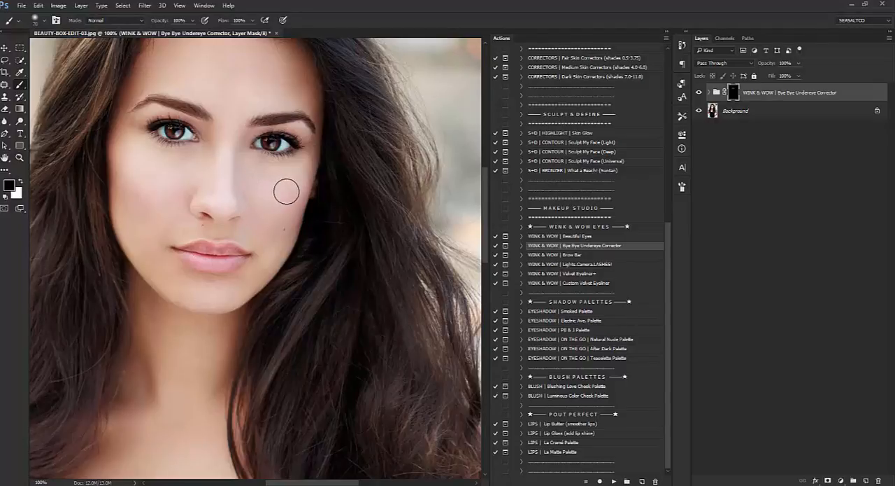
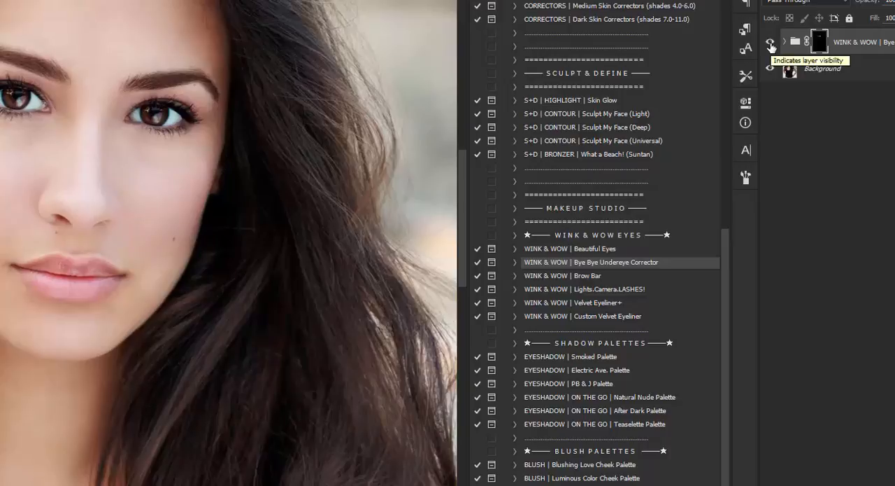
Compare the portrait with and without the Bye Bye Undereye Corrector group, and flatten the image.
left_click(771, 44)
left_click(772, 46)
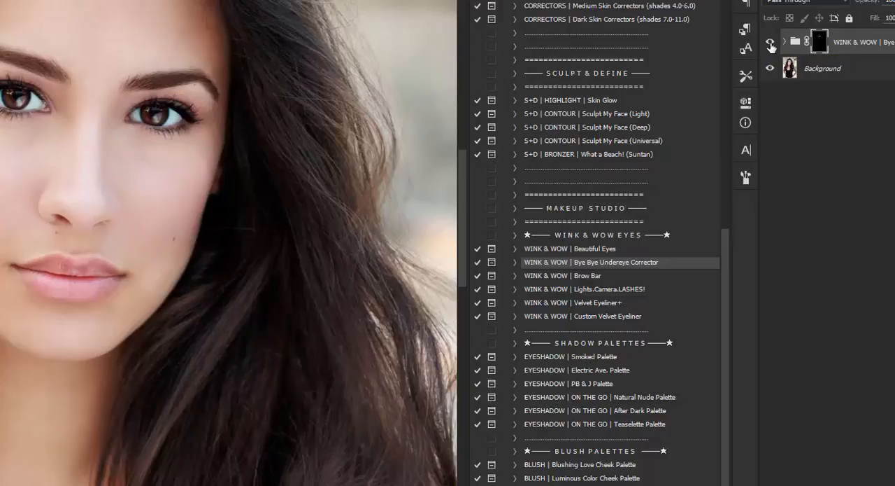
right_click(815, 68)
left_click(836, 213)
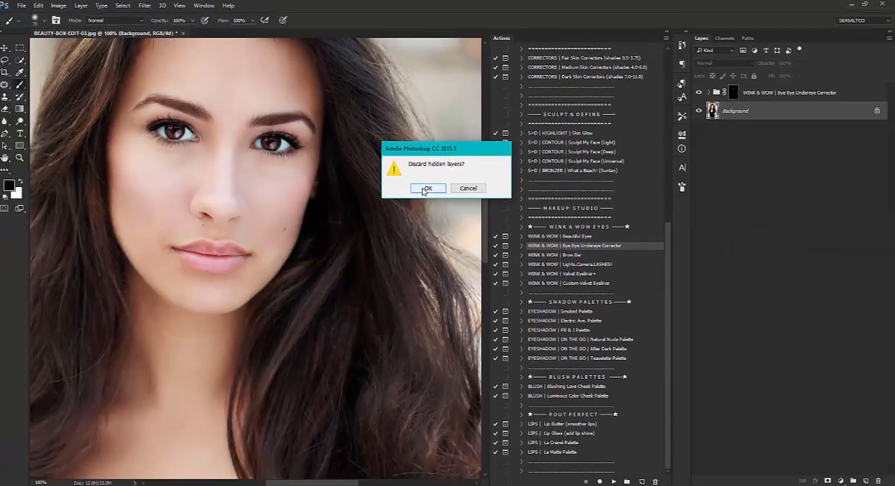
left_click(426, 187)
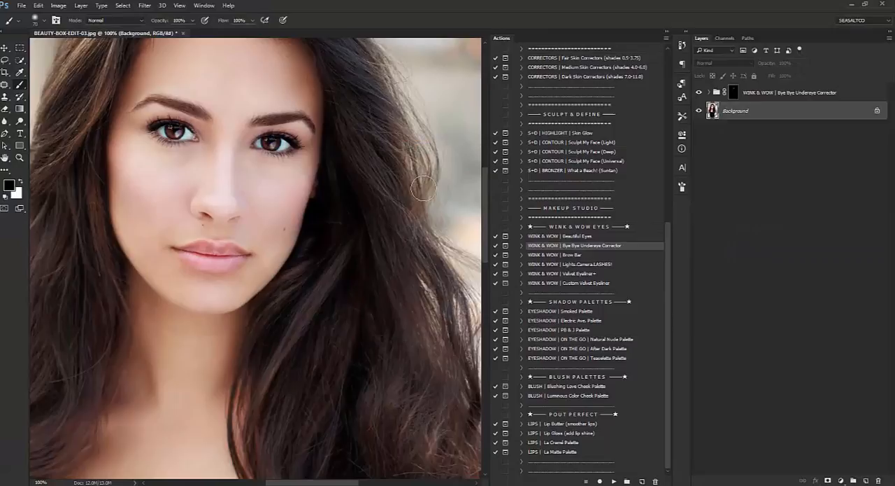
Run the EYESHADOW | ON THE GO | Teaselette Palette action and continue past its instruction message.
left_click(527, 341)
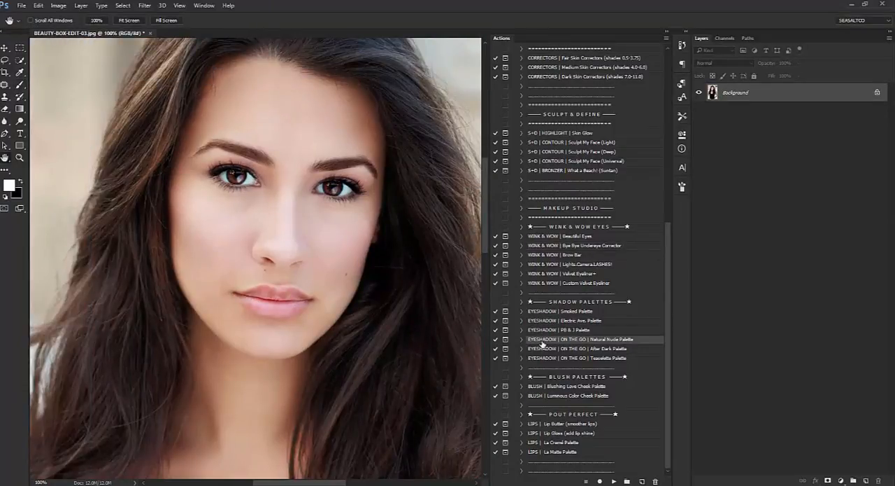
left_click(567, 349)
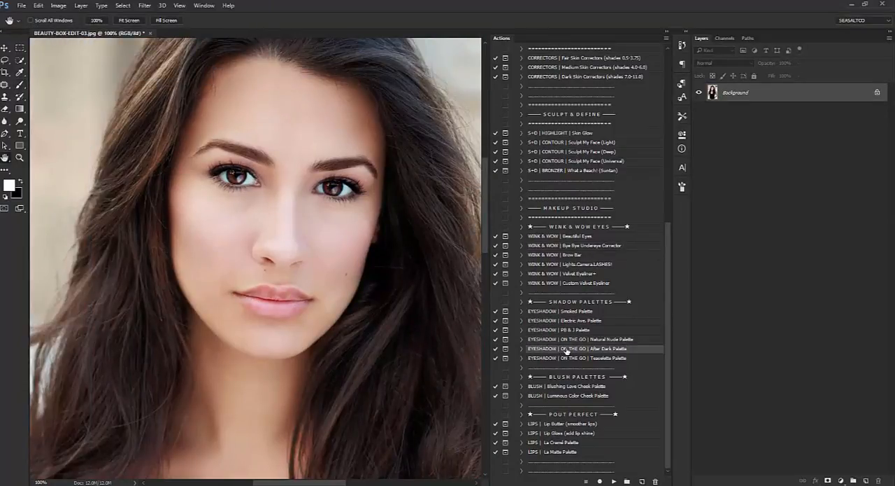
left_click(621, 360)
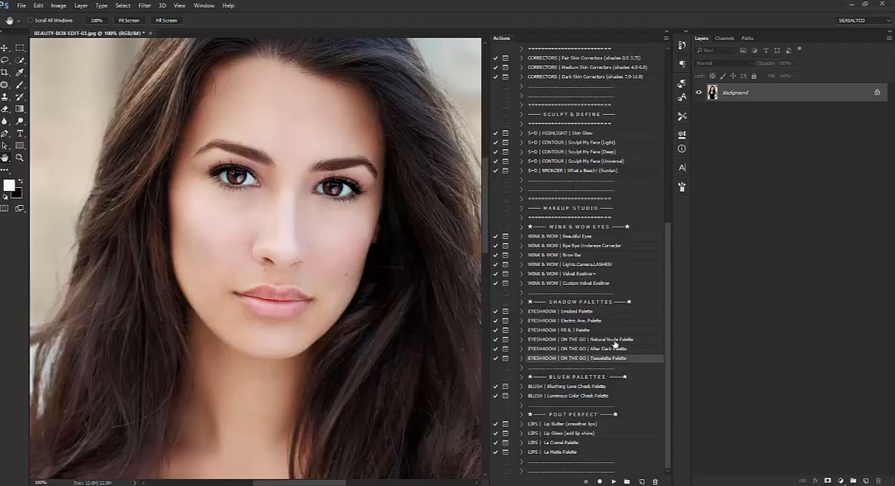
left_click(614, 340)
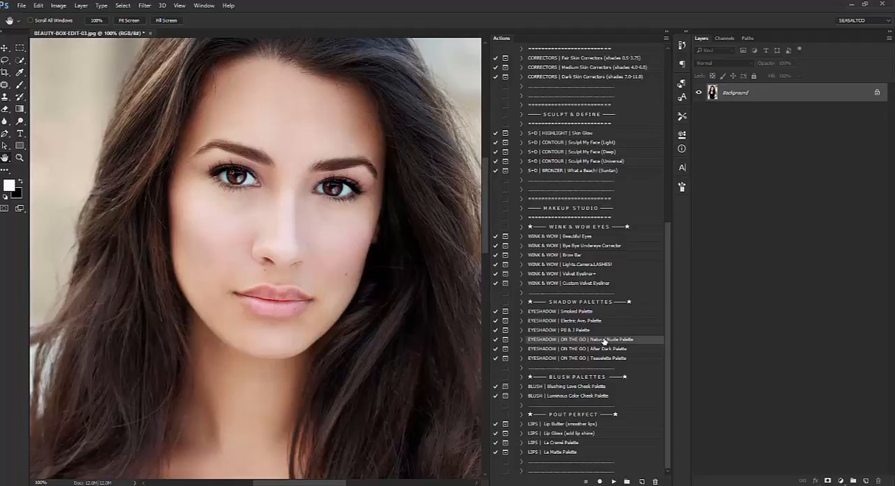
left_click(624, 359)
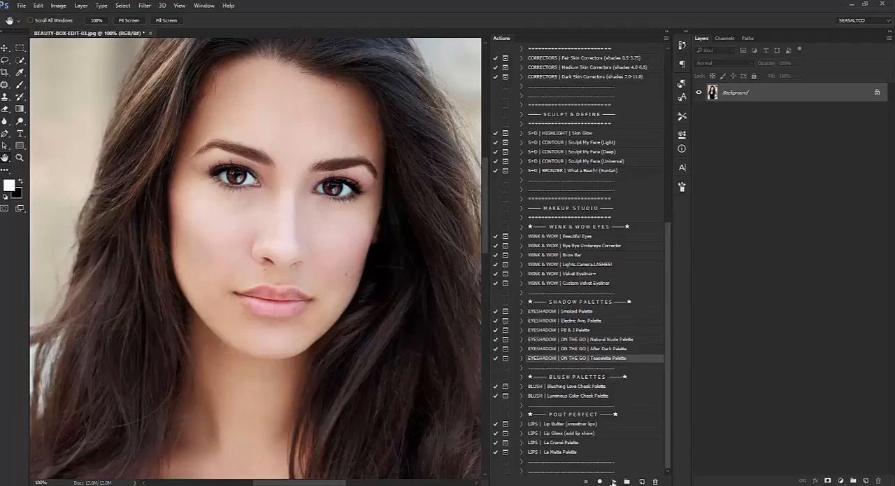
left_click(613, 481)
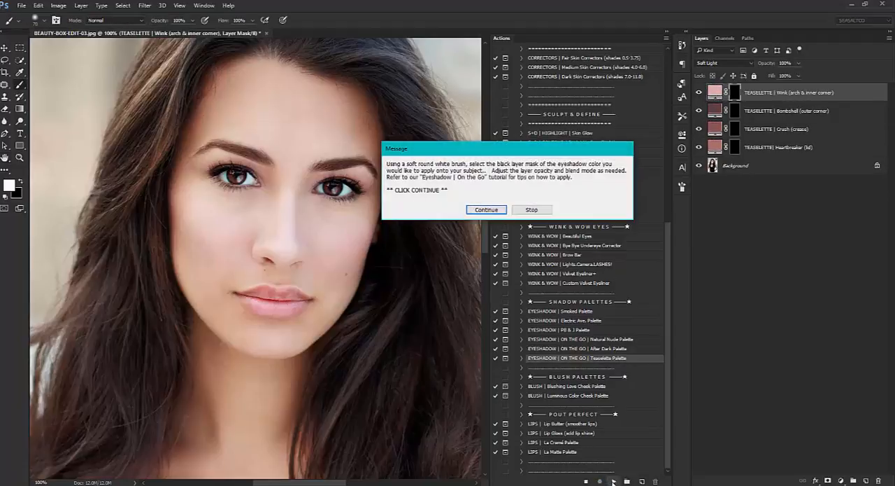
left_click(486, 209)
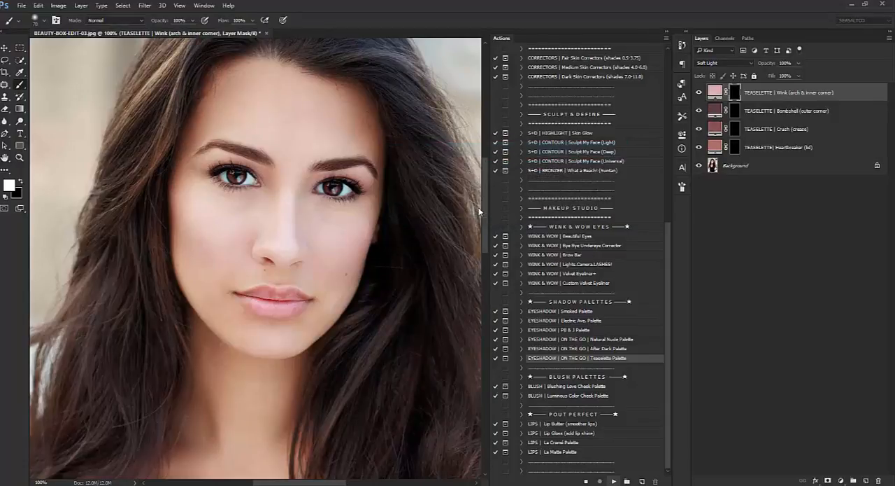
Review the four Teaselette eyeshadow layers and their masks: Wink, Bombshell, Crush and Heartbreaker.
left_click(736, 110)
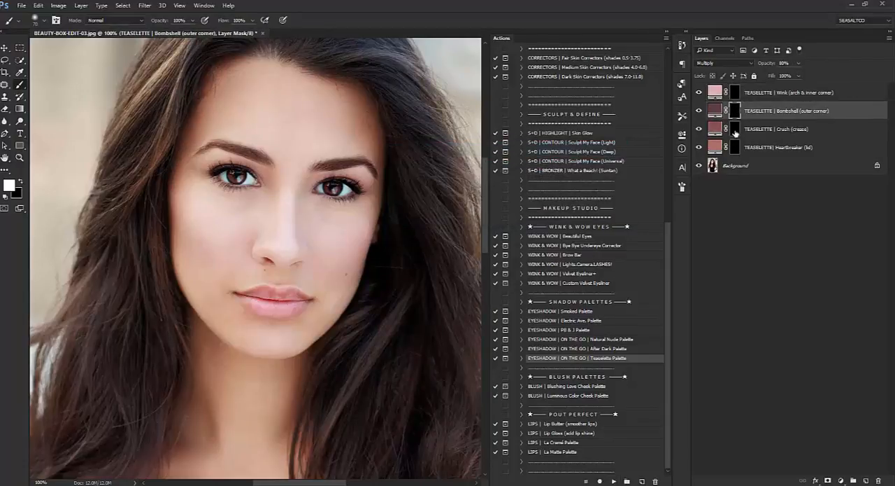
left_click(736, 132)
left_click(736, 148)
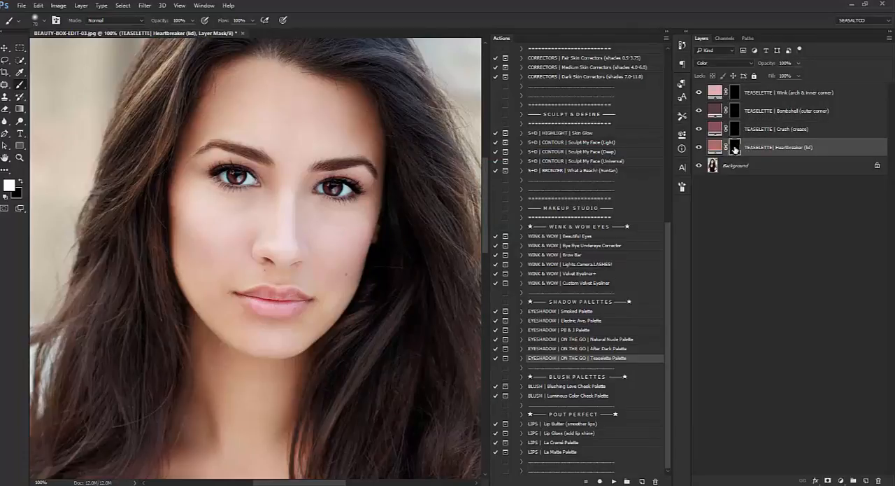
left_click(805, 132)
left_click(808, 149)
left_click(804, 132)
left_click(809, 115)
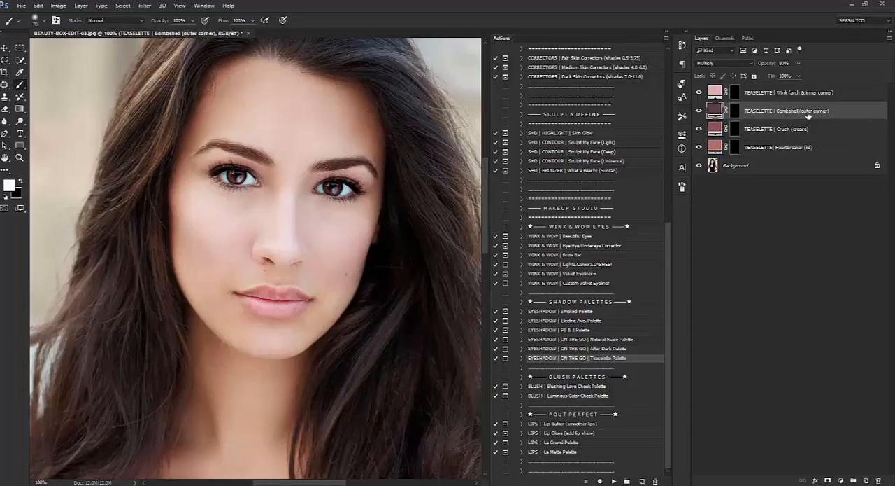
left_click(804, 132)
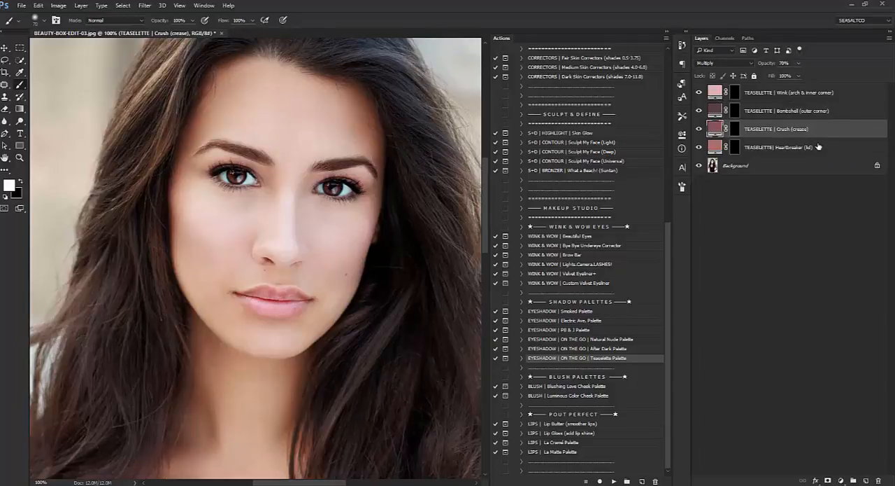
left_click(812, 149)
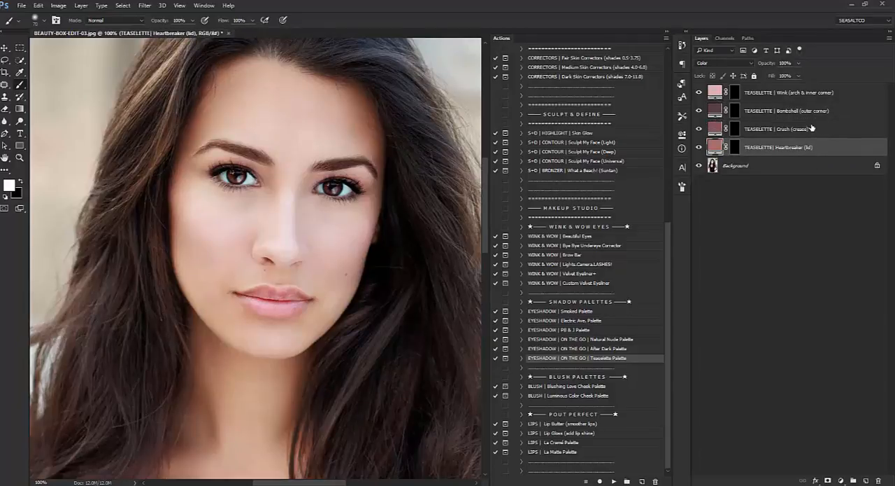
left_click(766, 97)
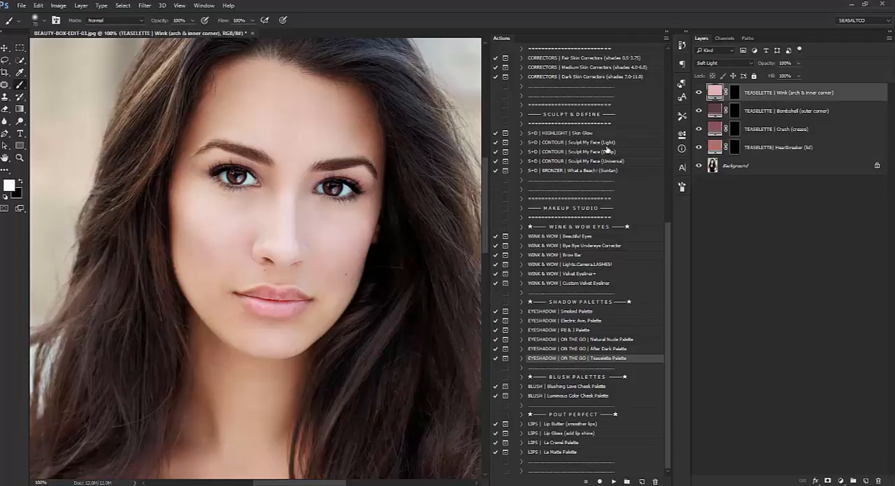
Paint white on the TEASELETTE | Crush (crease) mask along both eyelid creases with a small soft brush at 200% zoom.
left_click(20, 157)
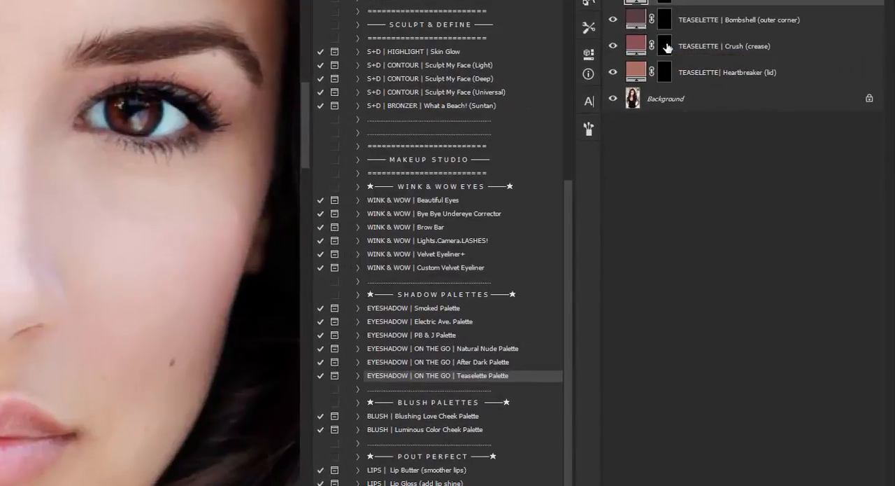
left_click(735, 128)
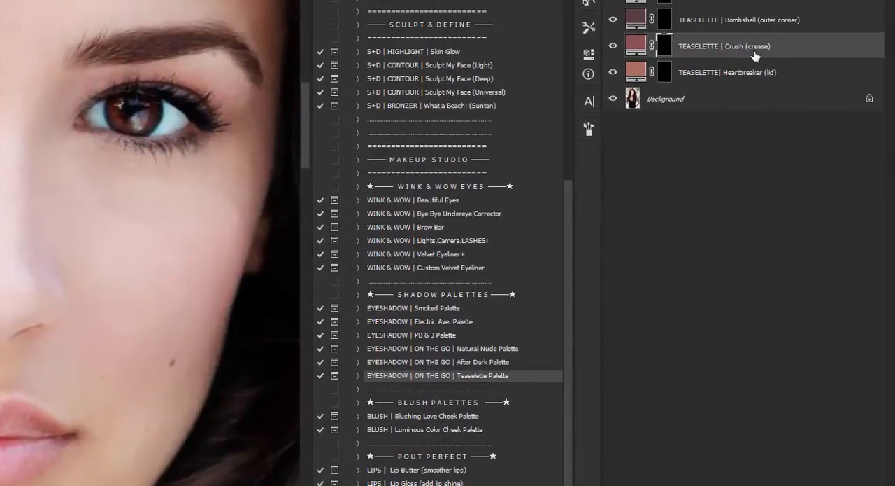
key("bracketleft")
key("bracketleft")
key("bracketleft")
key("bracketleft")
key("bracketleft")
mouse_move(186, 91)
left_mouse_down()
mouse_move(144, 80)
mouse_move(84, 100)
mouse_move(71, 115)
left_mouse_up()
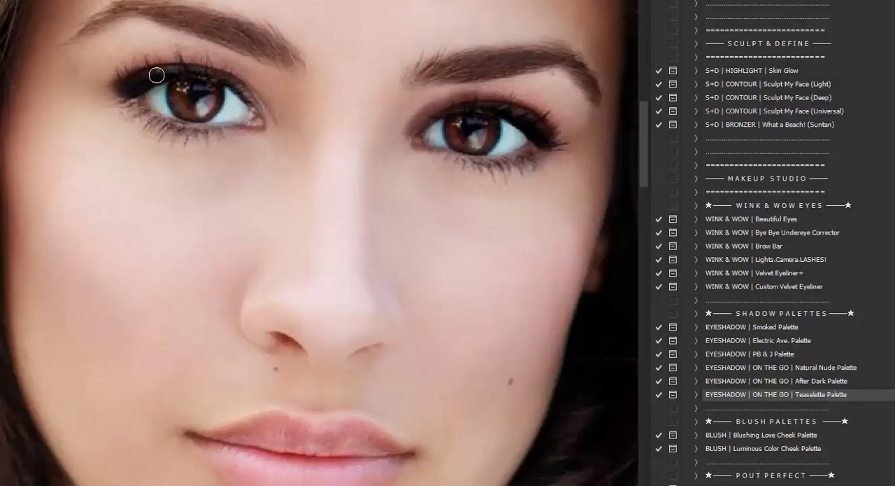
mouse_move(156, 74)
left_mouse_down()
mouse_move(217, 73)
mouse_move(266, 123)
left_mouse_up()
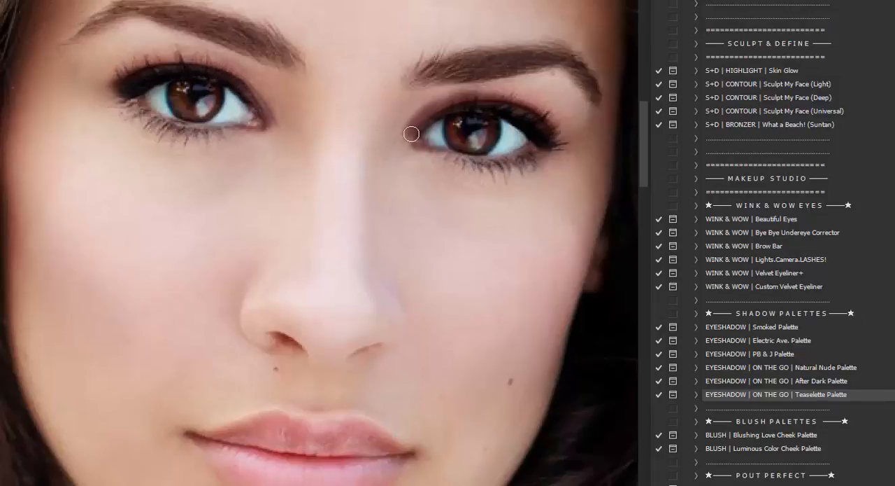
left_click_drag(240, 86, 271, 123)
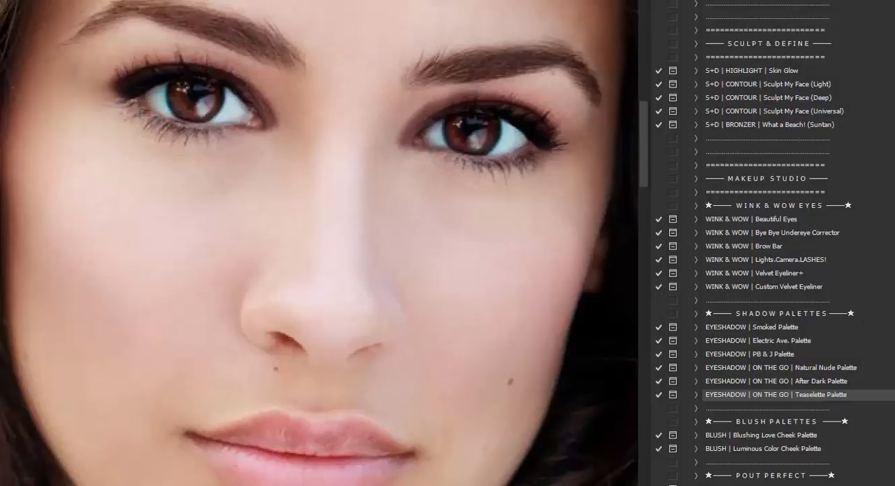
Refine the Crush crease shadow around both eyes on its mask, varying the brush size and using black for cleanup.
key("bracketright")
key("bracketright")
key("bracketright")
key("bracketright")
key("bracketright")
key("bracketright")
key("bracketleft")
key("bracketleft")
key("bracketleft")
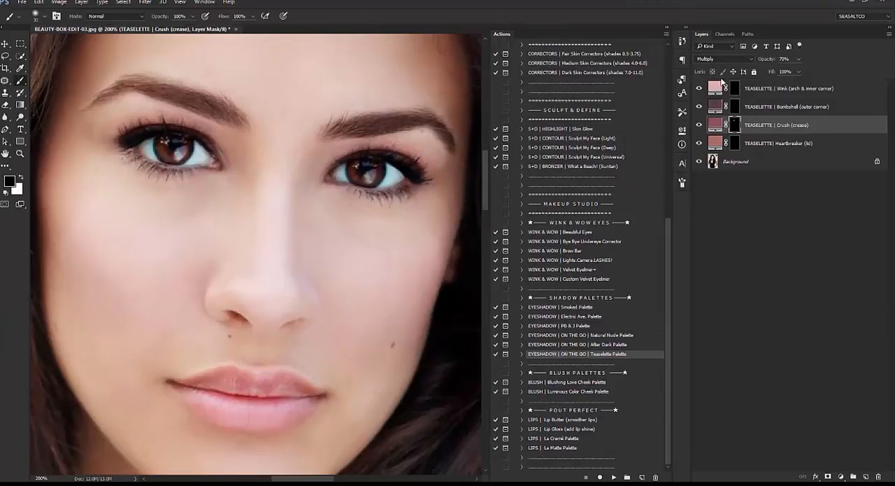
Paint white on the TEASELETTE | Wink (arch & inner corner) mask above the image-left eye, and clean up its outer corner with black.
left_click(735, 91)
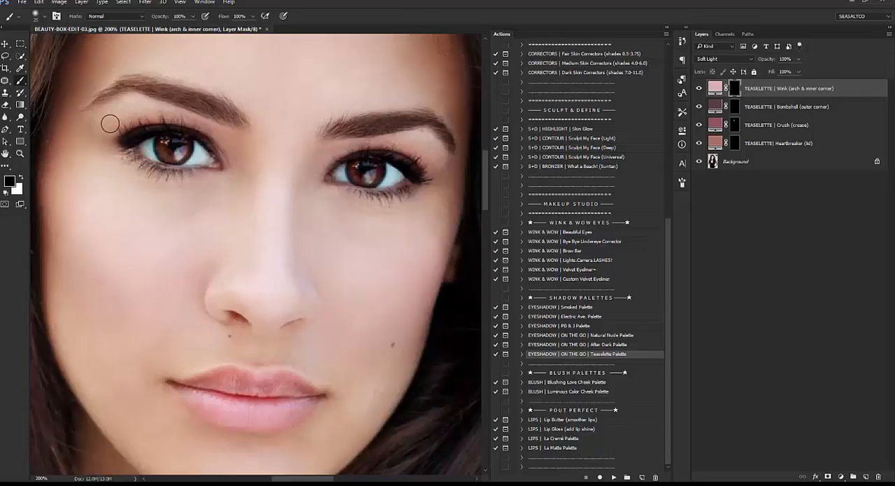
left_click(20, 177)
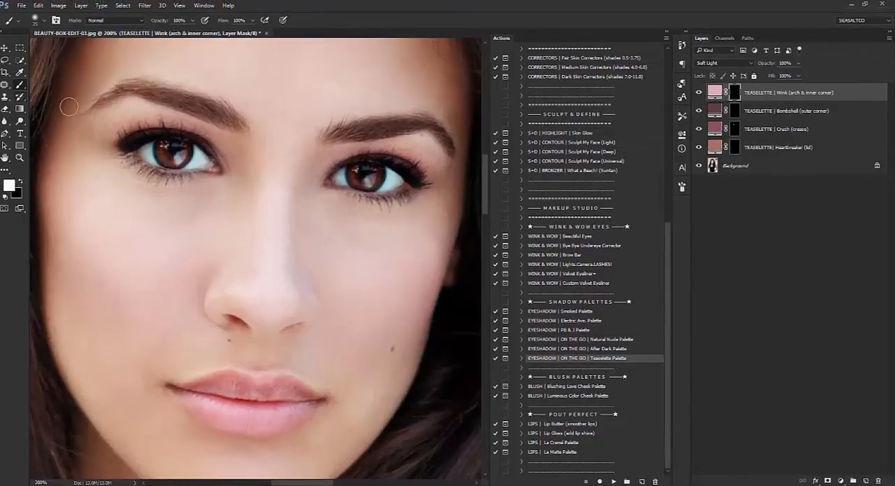
mouse_move(119, 126)
left_mouse_down()
mouse_move(148, 120)
mouse_move(112, 132)
mouse_move(119, 115)
mouse_move(109, 123)
mouse_move(131, 113)
mouse_move(175, 119)
mouse_move(228, 165)
left_mouse_up()
mouse_move(103, 118)
left_mouse_down()
mouse_move(94, 126)
mouse_move(108, 131)
left_mouse_up()
left_click(22, 183)
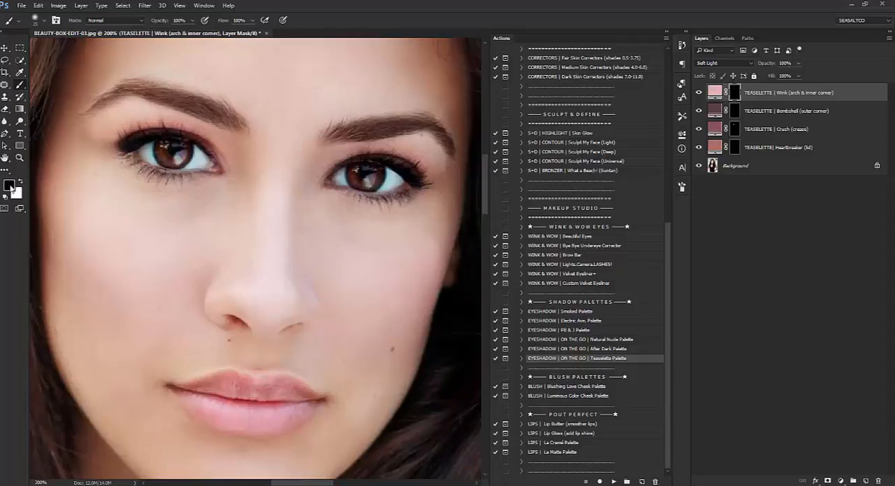
mouse_move(132, 143)
left_mouse_down()
mouse_move(195, 147)
mouse_move(225, 175)
mouse_move(212, 154)
mouse_move(198, 145)
mouse_move(212, 165)
mouse_move(177, 136)
mouse_move(115, 148)
left_mouse_up()
Paint the Wink shade at the inner corners and above the image-right eye, alternating white and black to refine the mask.
left_click(22, 178)
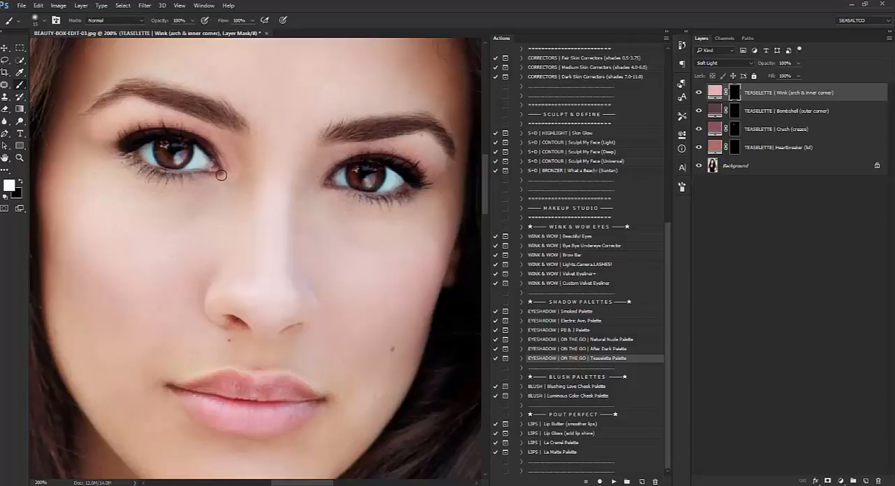
left_click(21, 181)
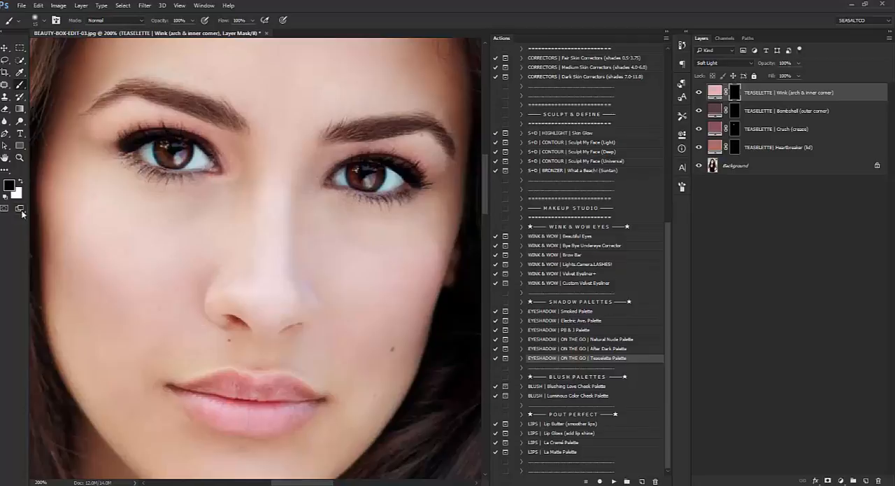
key("bracketright")
key("bracketright")
key("bracketright")
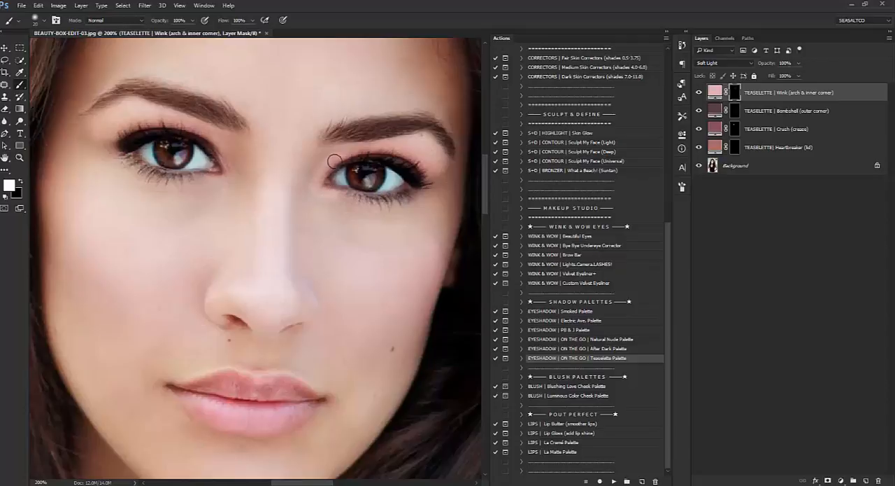
left_click(22, 182)
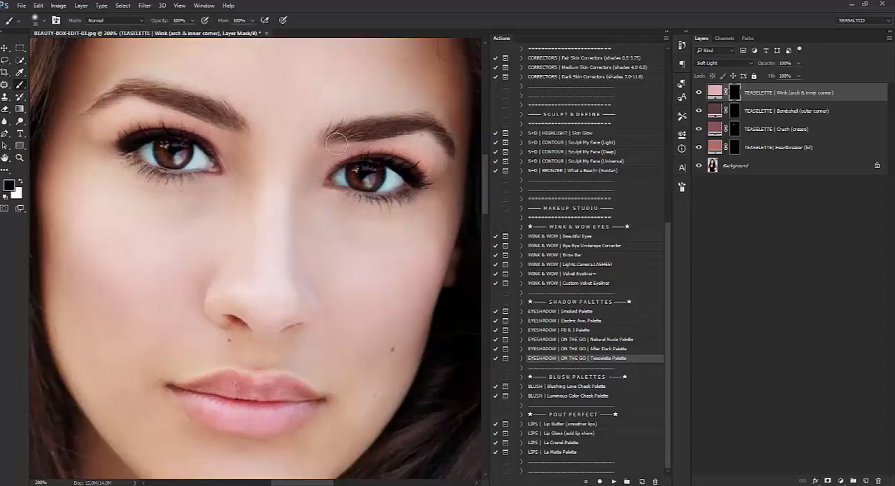
left_click(20, 179)
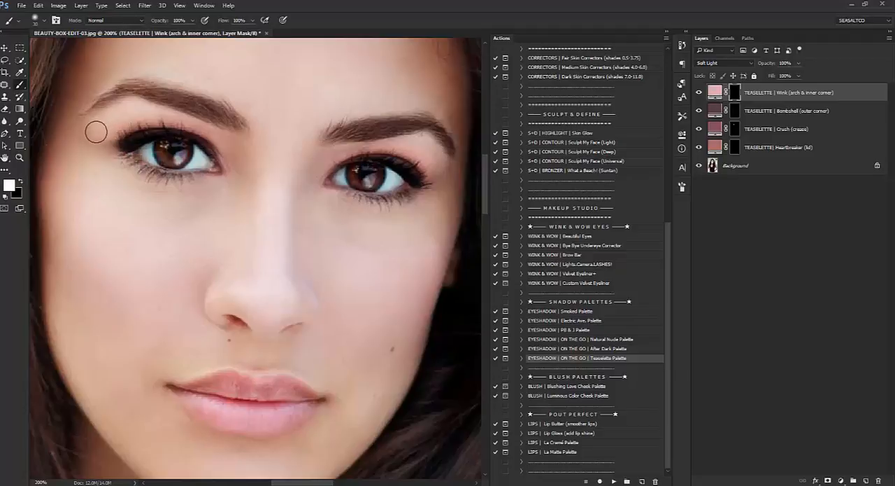
key("x")
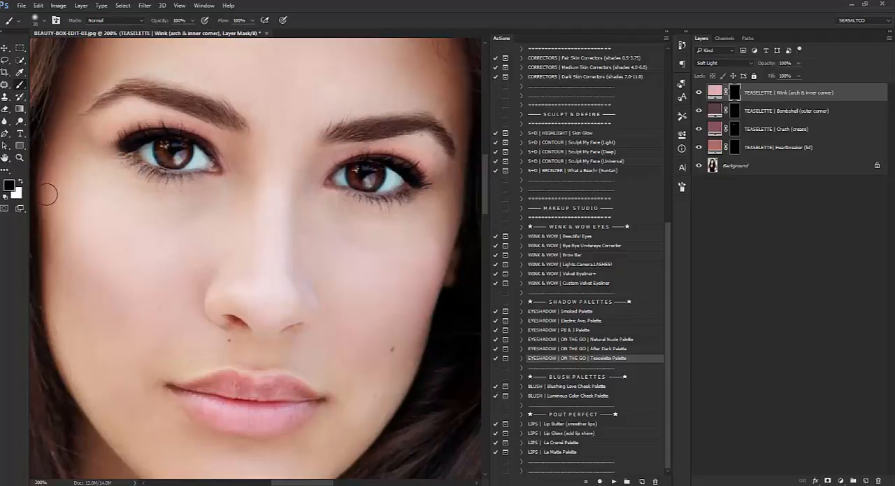
View the eyeshadow at 100% zoom and set the TEASELETTE | Wink layer's opacity to 70%.
left_click(19, 157)
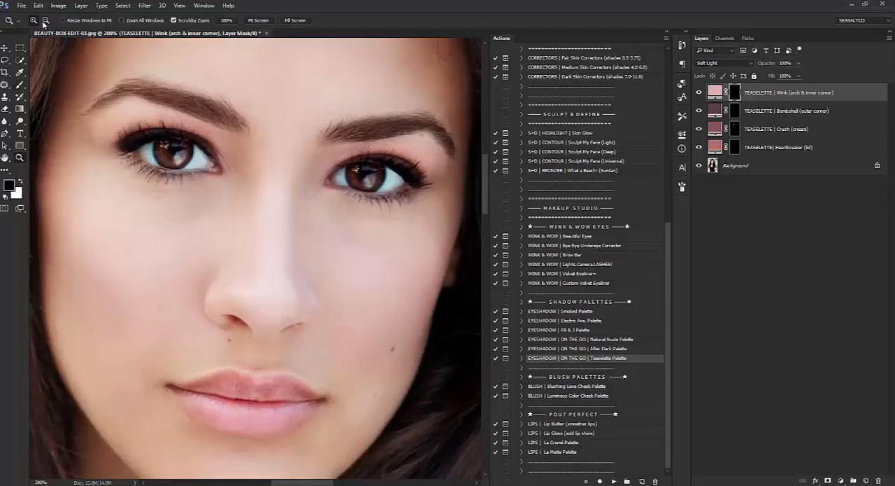
left_click(259, 190, "alt")
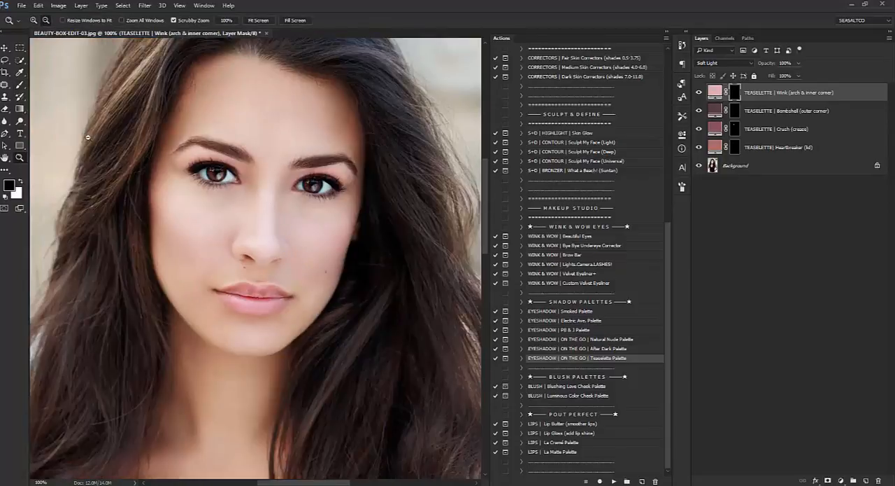
left_click(20, 85)
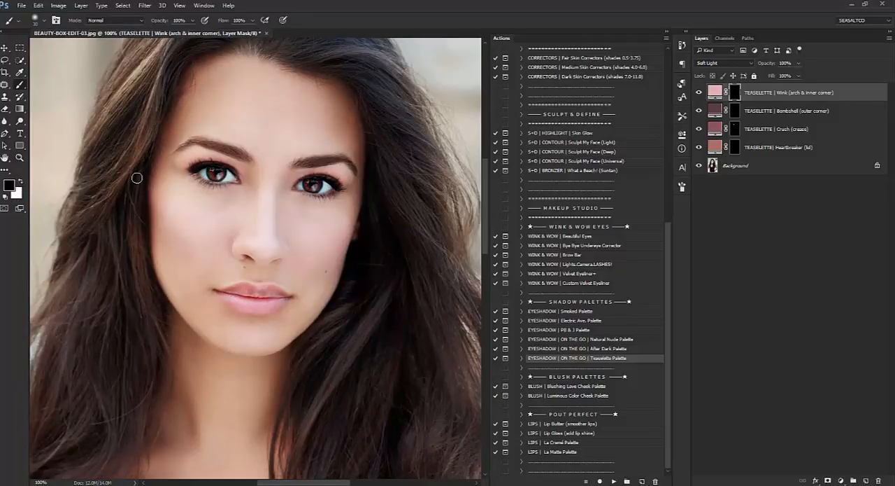
key("bracketright")
key("bracketright")
key("bracketright")
left_click(21, 157)
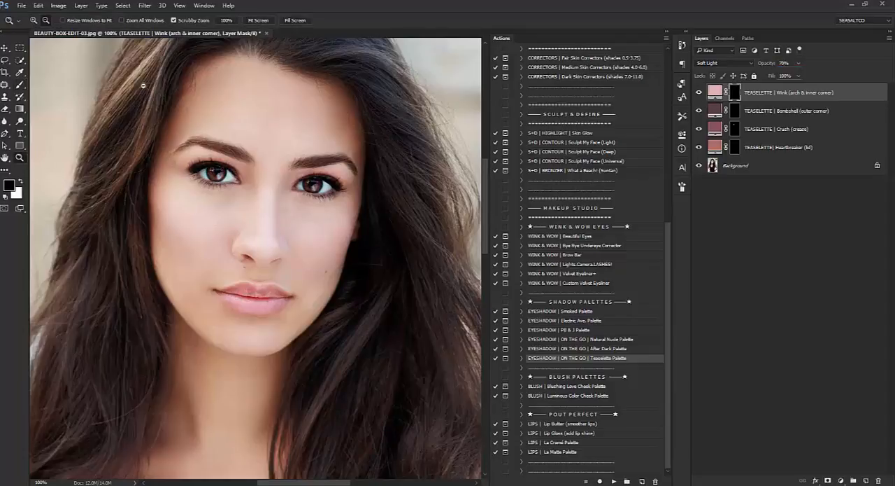
Zoom out to 66.7% and compare the eyeshadow with and without the Wink and Crush layers.
left_click(337, 196, "alt")
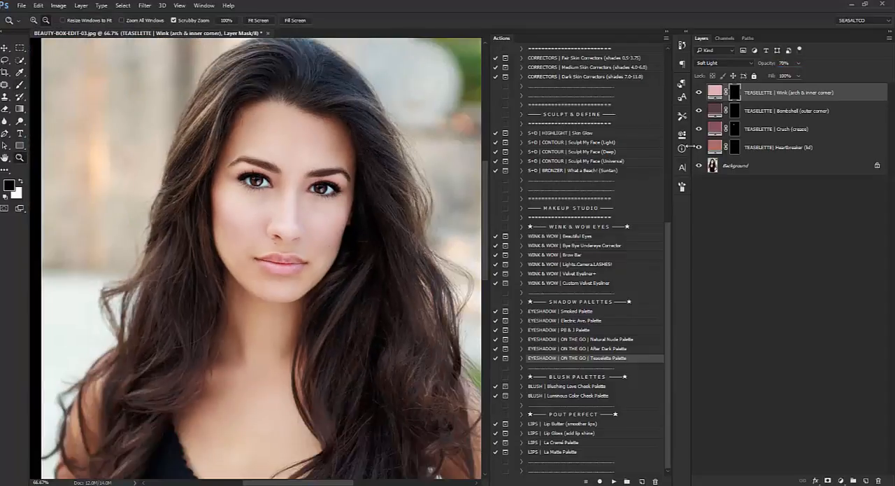
left_click(700, 97)
left_click(699, 95)
left_click(698, 95)
left_click(709, 130)
left_click(700, 129)
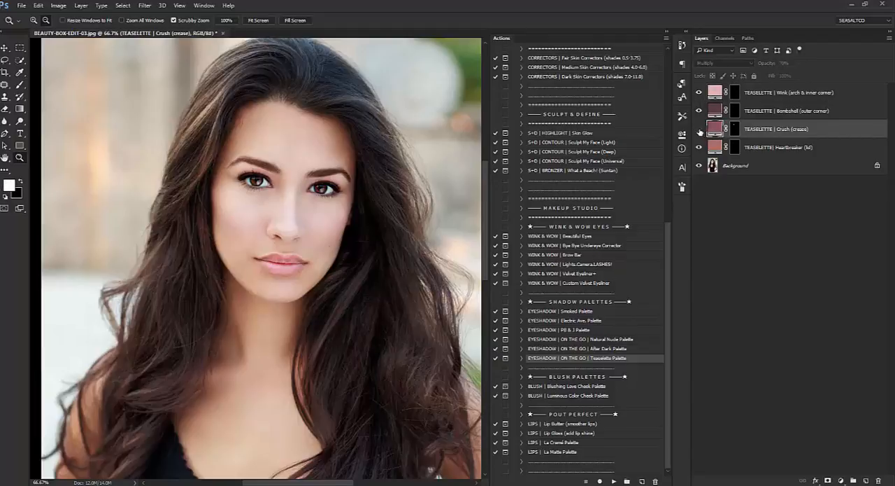
left_click(700, 130)
Flatten the eyeshadow layers into the Background and run the BLUSH | Luminous Color Cheek Palette action.
right_click(753, 168)
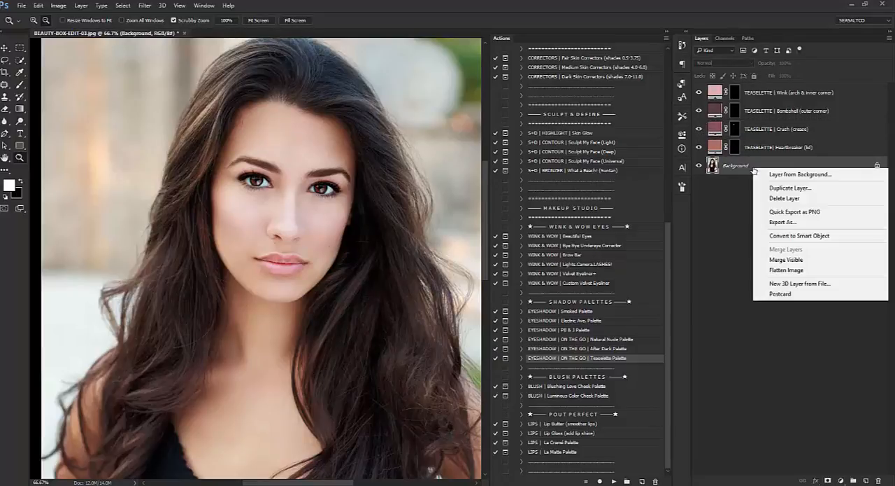
left_click(787, 269)
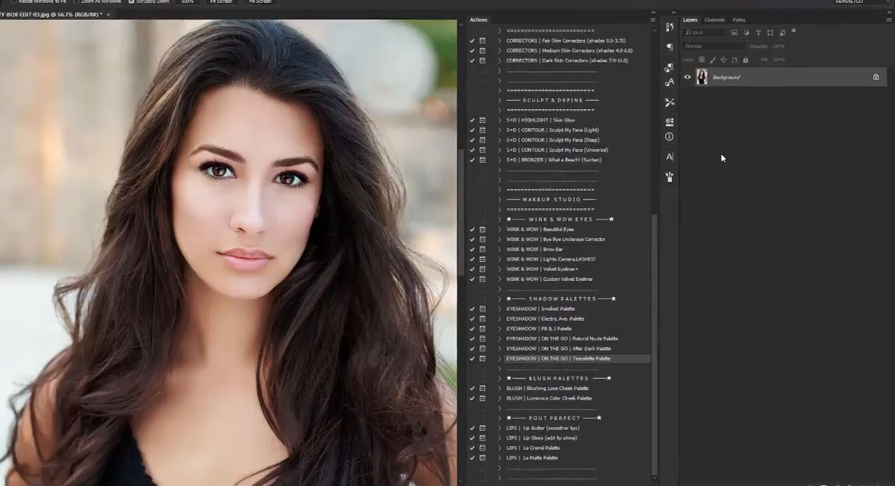
left_click(568, 395)
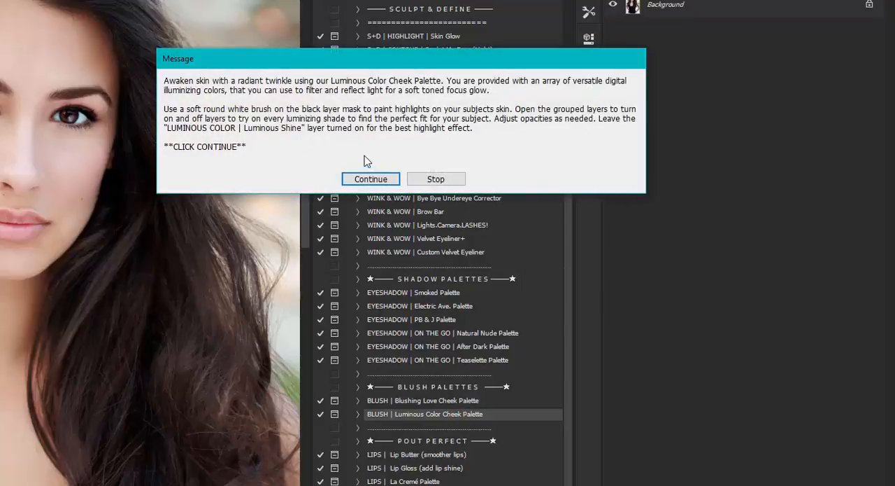
left_click(363, 175)
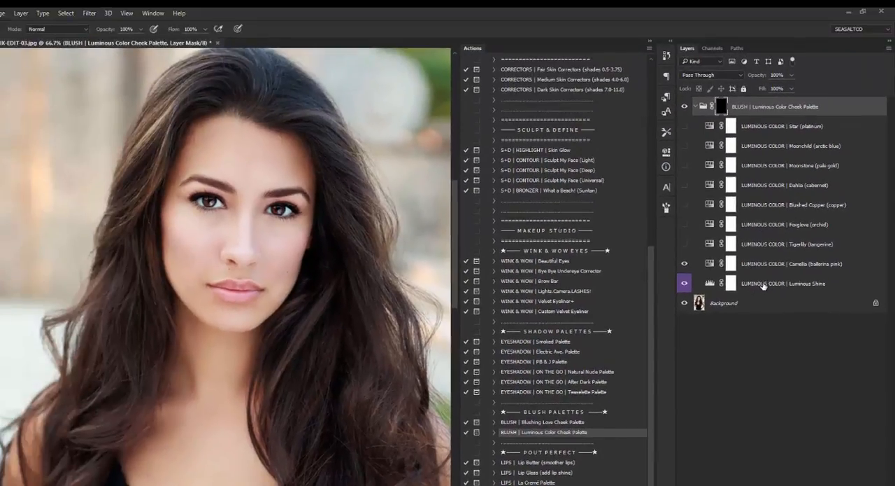
Paint white over both cheeks on the BLUSH | Luminous Color Cheek Palette group mask.
left_click(768, 286)
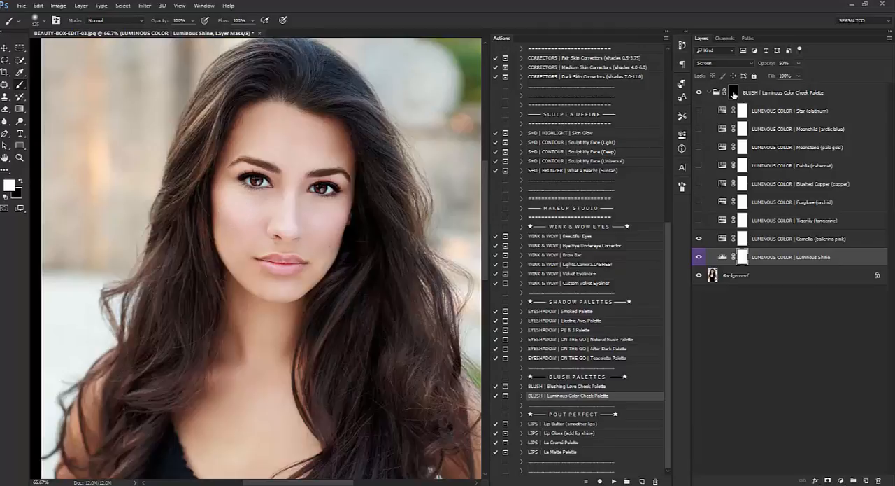
left_click(734, 94)
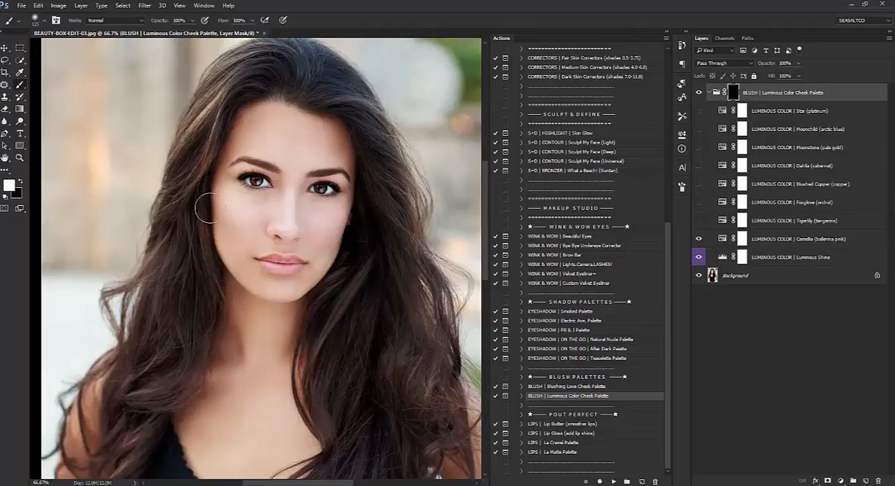
left_click(240, 216)
left_click_drag(240, 216, 234, 203)
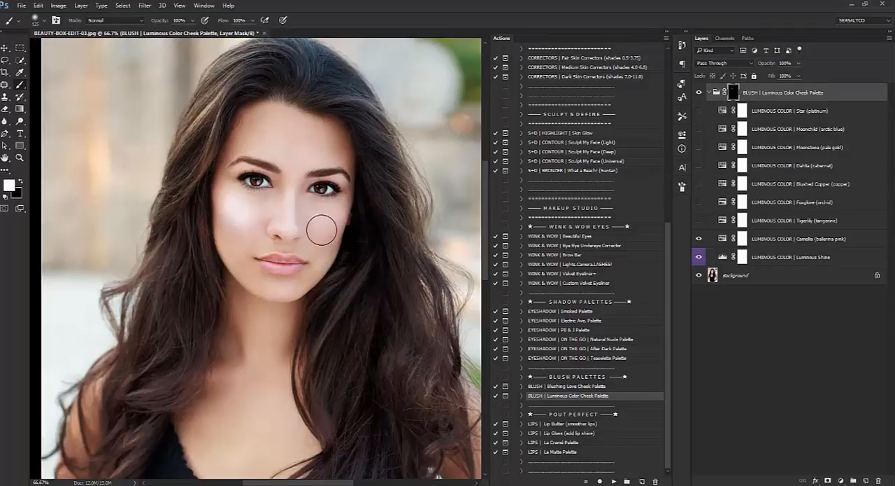
mouse_move(325, 225)
left_mouse_down()
mouse_move(330, 210)
mouse_move(334, 216)
left_mouse_up()
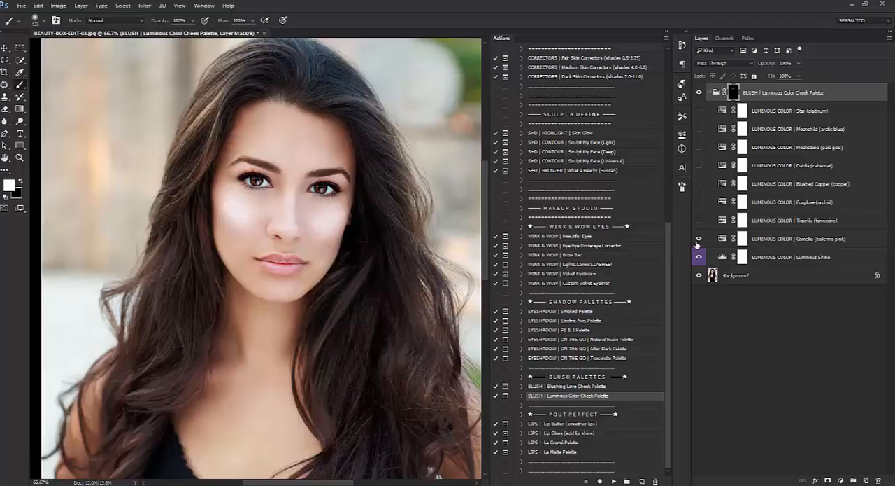
Swap the blush shade by hiding the Camellia (ballerina pink) layer and showing Dahlia (cabernet).
left_click(699, 239)
left_click(699, 166)
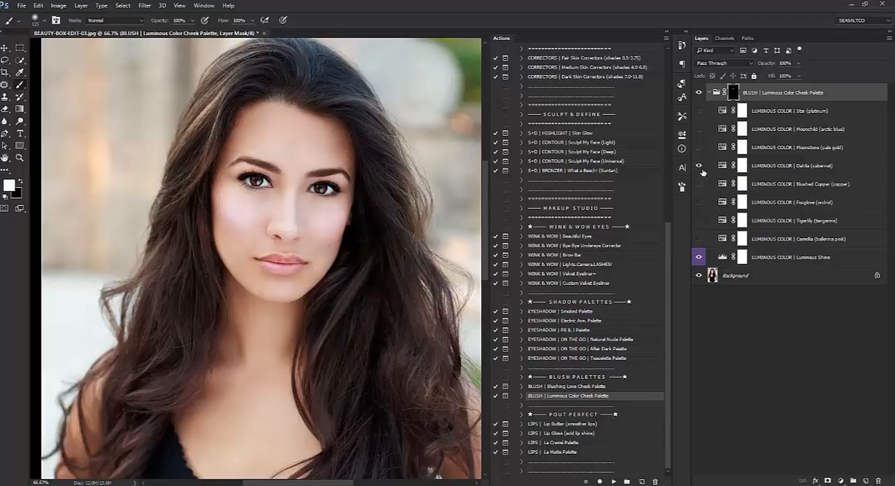
left_click(782, 167)
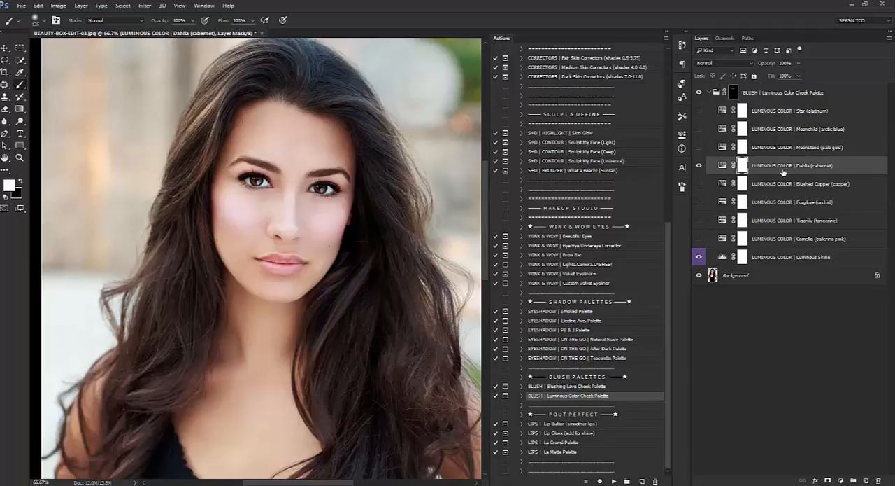
Set the opacity of the Luminous Shine layer to 30% and of the Dahlia (cabernet) layer to 80%.
left_click(788, 259)
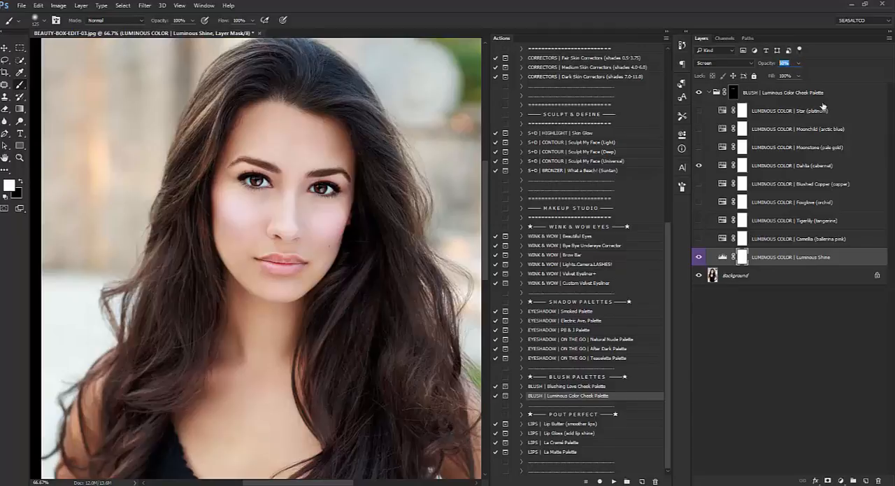
type("30")
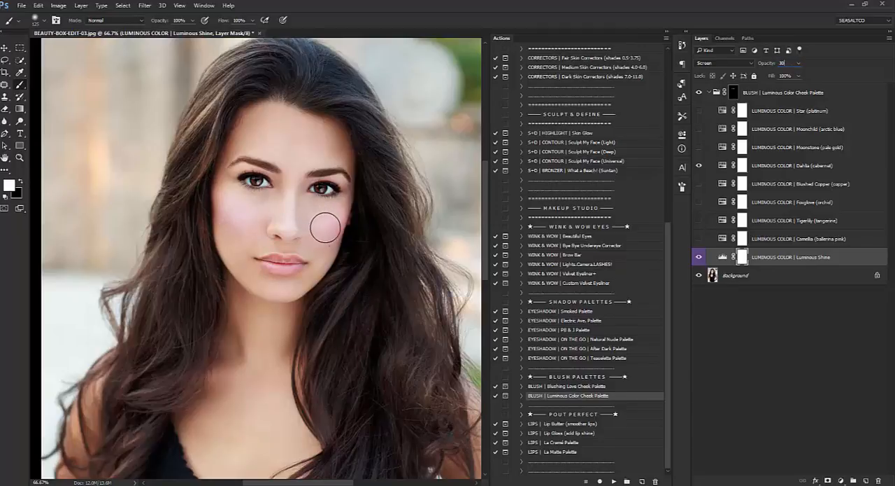
left_click(772, 166)
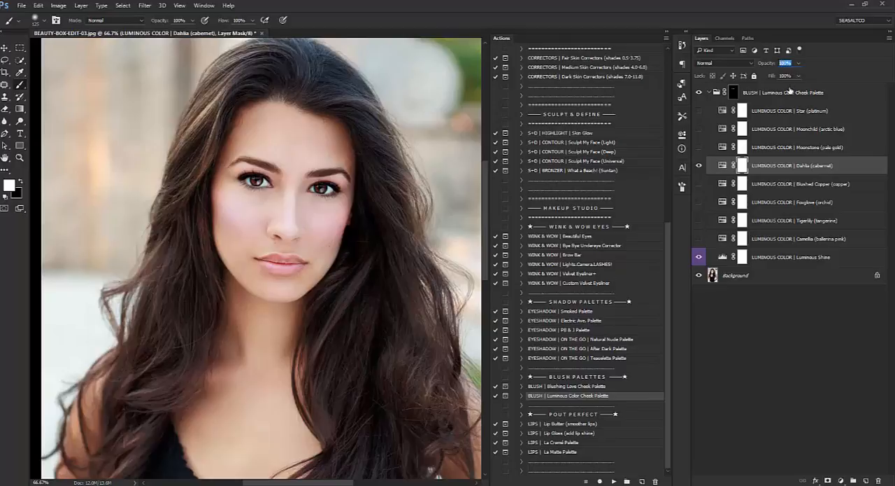
type("80")
left_click(745, 275)
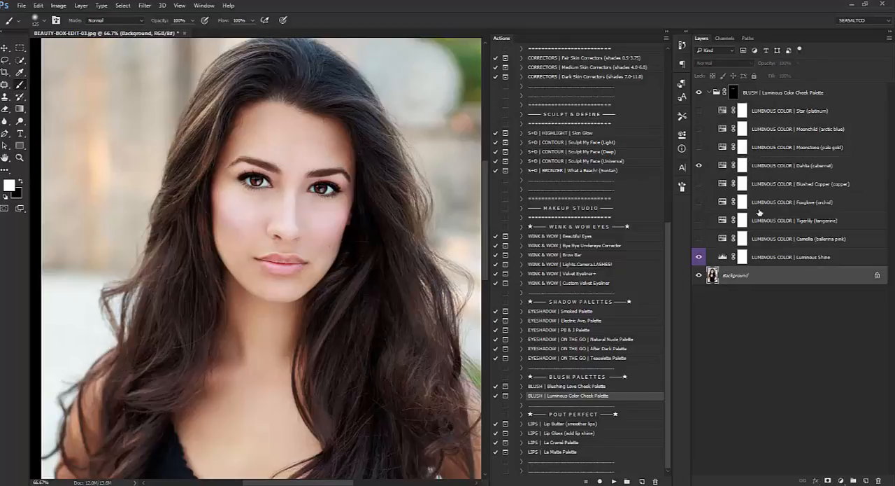
Collapse the blush group, compare the portrait with and without it at 50% zoom, and flatten the image.
left_click(710, 93)
left_click(20, 157)
left_click(180, 121, "alt")
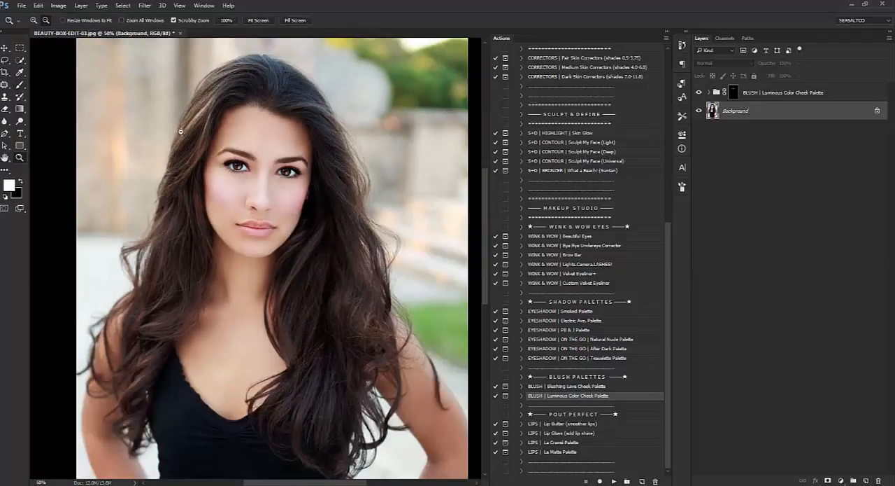
left_click(4, 48)
right_click(762, 111)
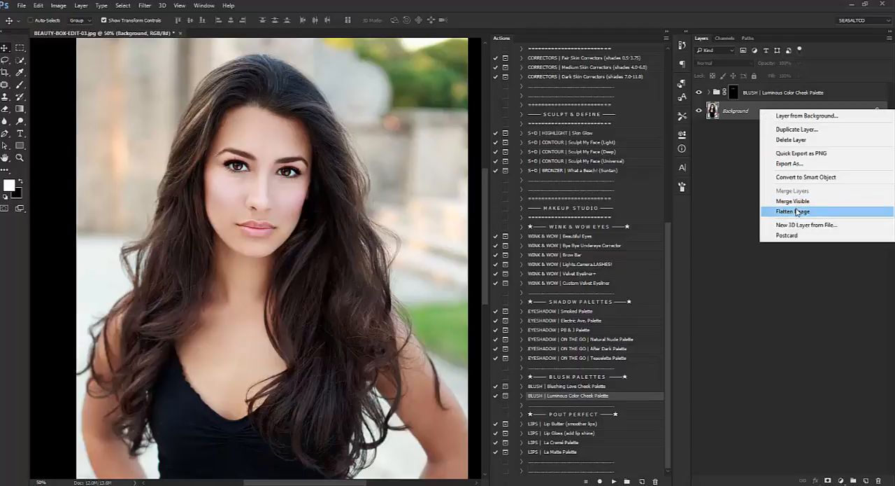
left_click(701, 99)
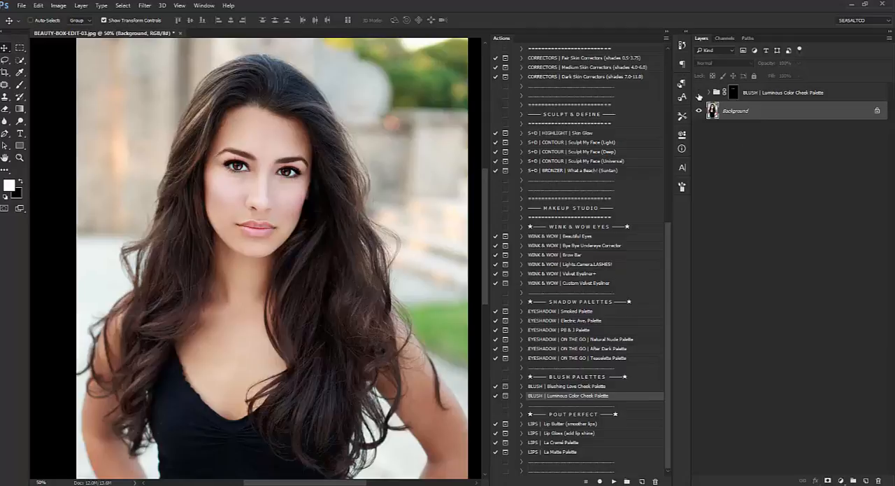
right_click(753, 112)
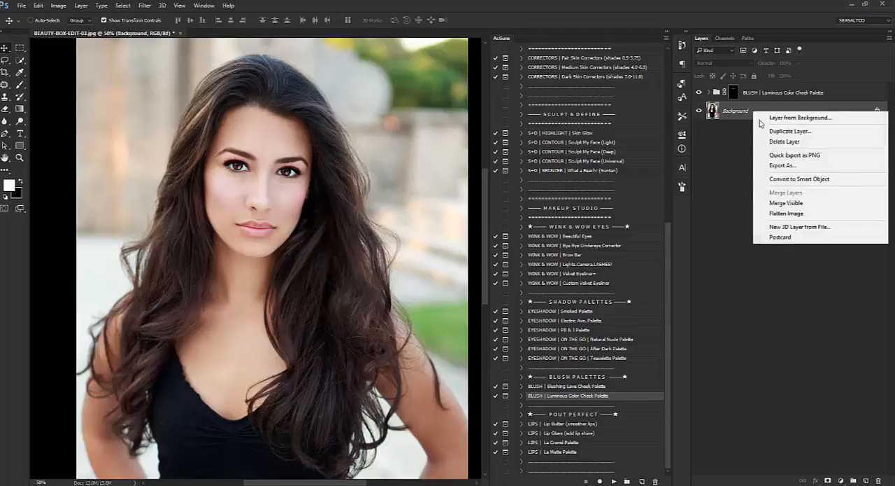
left_click(780, 212)
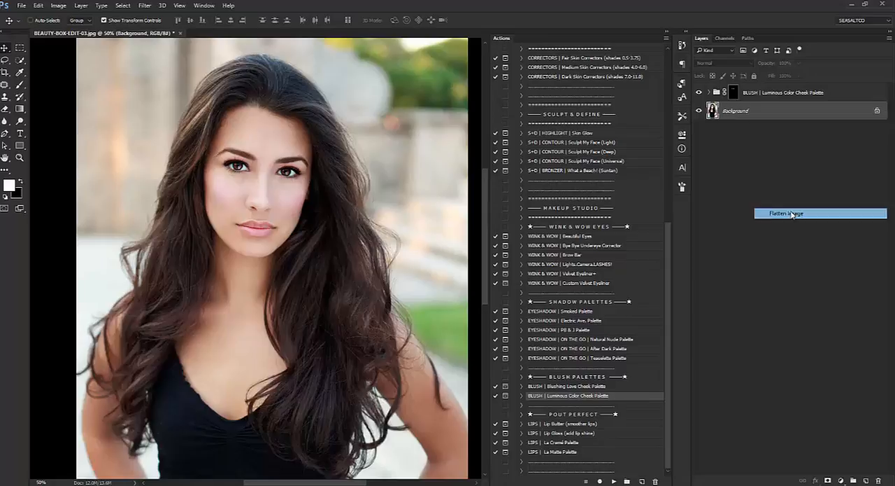
Run the LIPS | La Cremé Palette action and continue past its instructions.
left_click(553, 442)
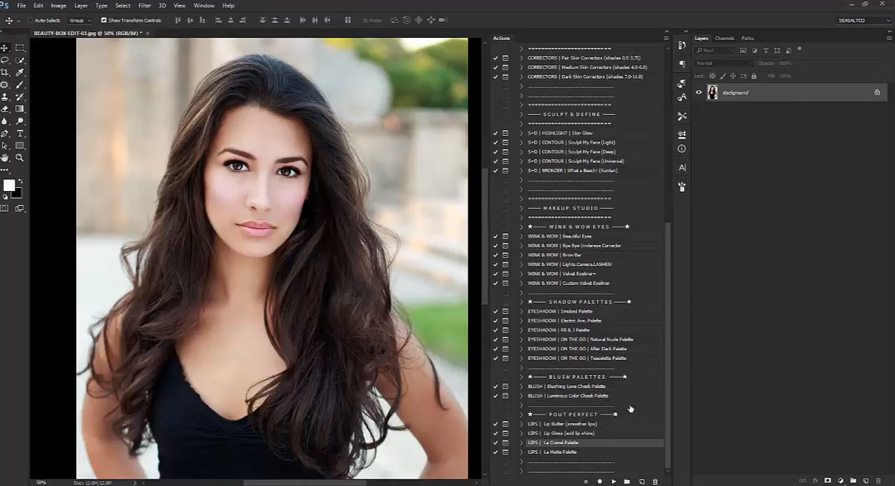
left_click(615, 481)
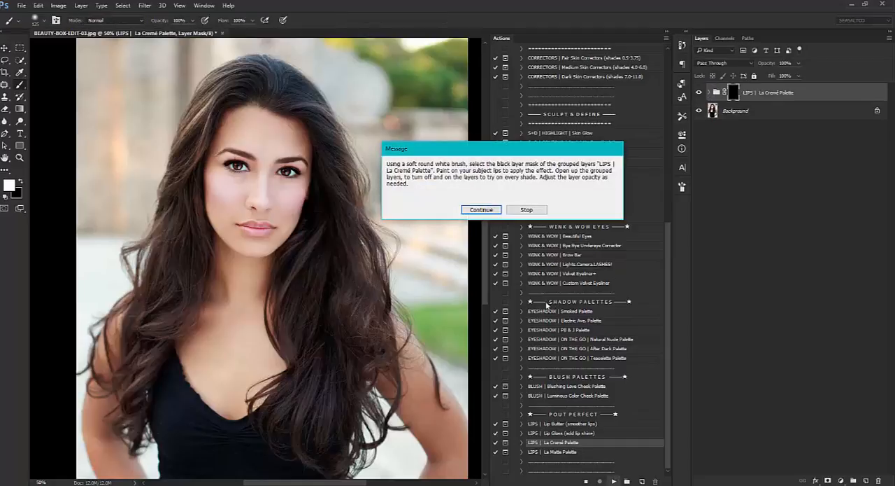
left_click(476, 209)
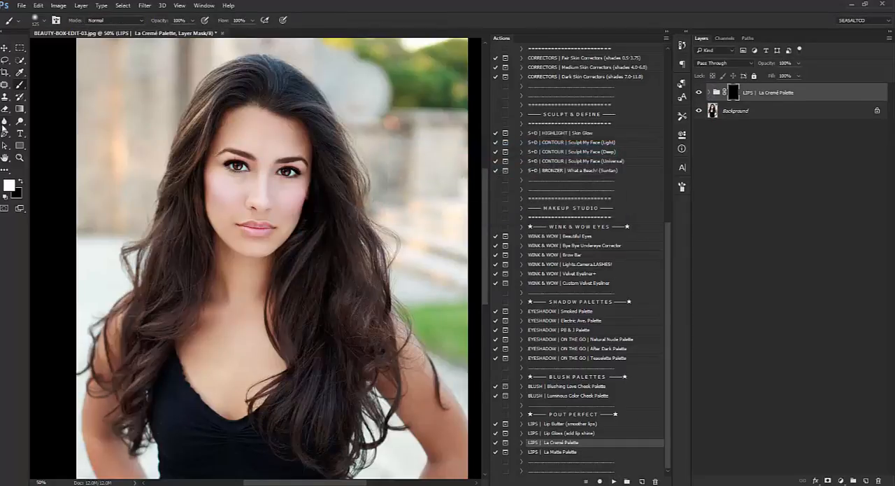
Paint white over the upper and lower lips on the LIPS | La Cremé Palette group mask to apply the red shade.
left_click(20, 157)
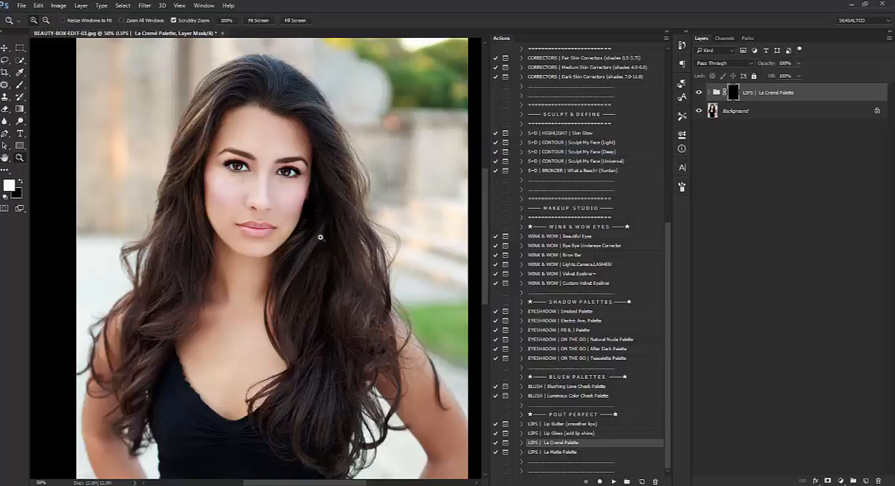
left_click(220, 232)
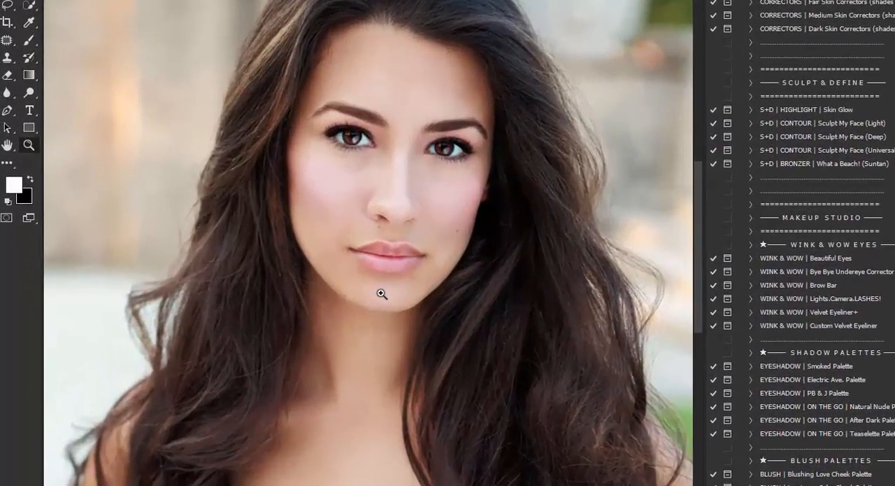
left_click_drag(284, 266, 321, 266)
scroll(432, 293, "up", 1)
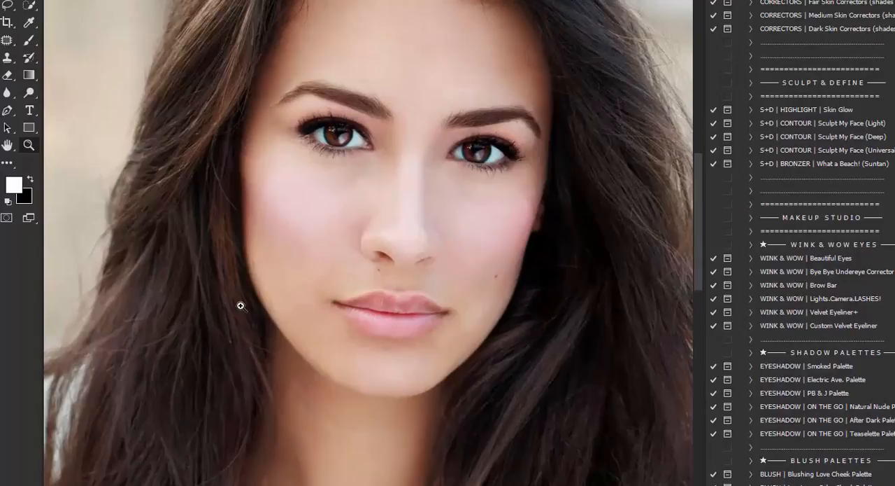
left_click(29, 40)
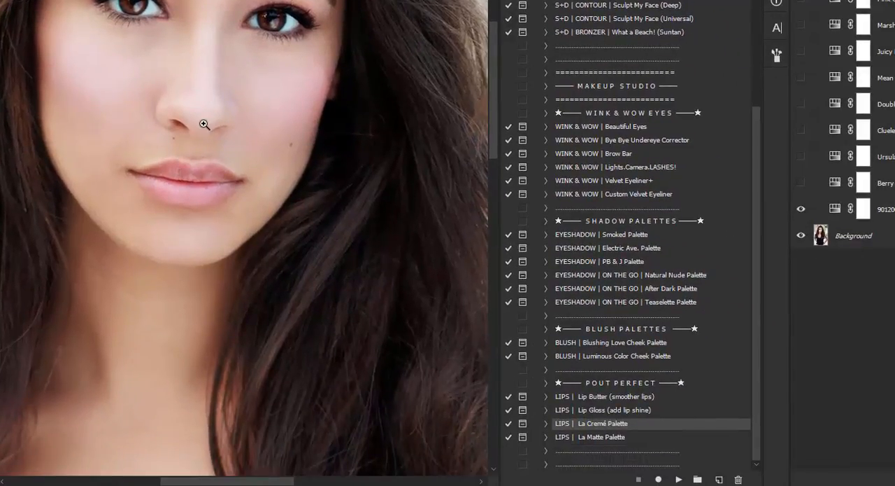
left_click(205, 124)
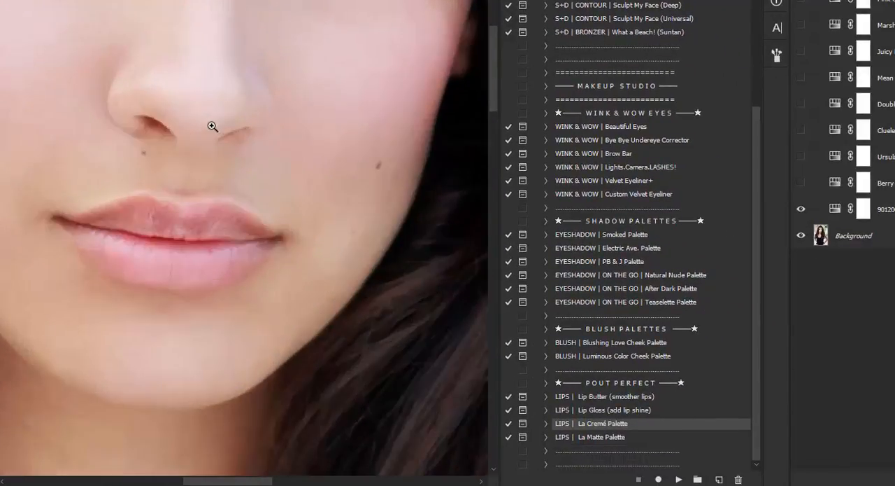
scroll(200, 128, "down", 3)
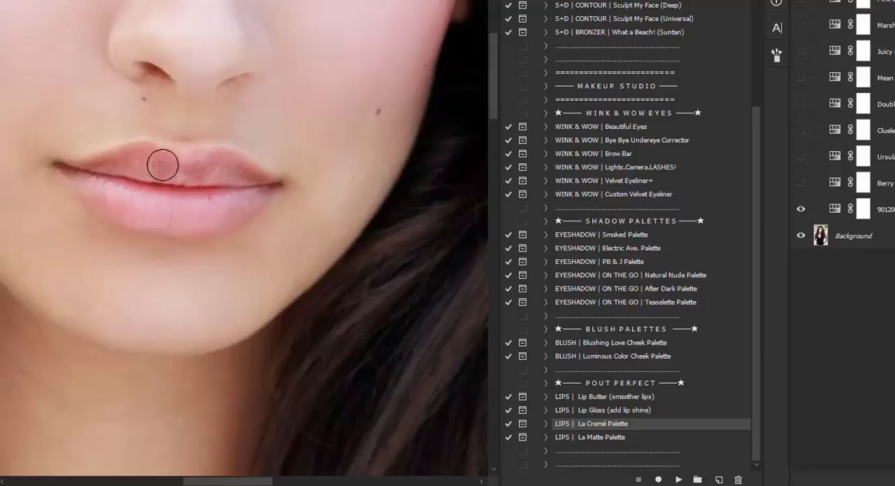
mouse_move(184, 166)
left_mouse_down()
mouse_move(228, 170)
mouse_move(221, 164)
mouse_move(249, 179)
mouse_move(168, 182)
mouse_move(170, 165)
mouse_move(140, 155)
mouse_move(89, 171)
mouse_move(180, 178)
mouse_move(91, 184)
mouse_move(123, 198)
mouse_move(200, 204)
mouse_move(142, 200)
mouse_move(251, 202)
mouse_move(260, 194)
mouse_move(197, 217)
mouse_move(161, 217)
mouse_move(126, 211)
mouse_move(244, 210)
mouse_move(265, 187)
mouse_move(220, 216)
mouse_move(192, 220)
mouse_move(125, 207)
mouse_move(76, 174)
left_mouse_up()
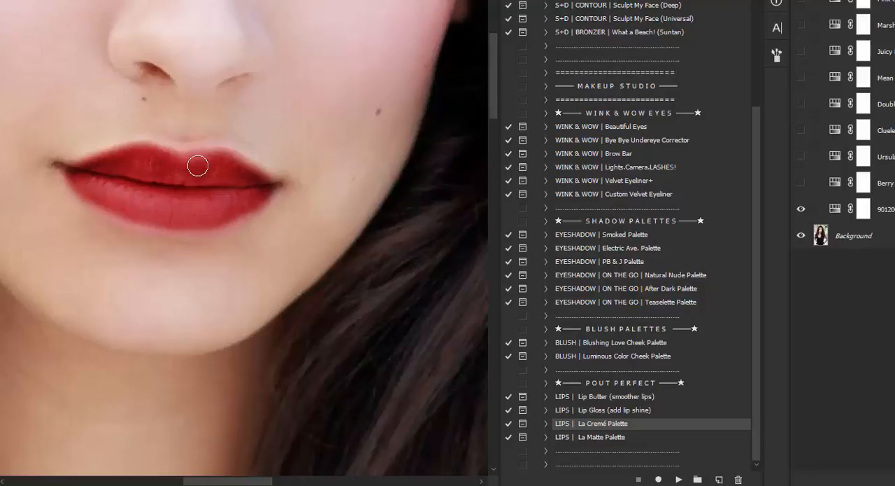
mouse_move(201, 225)
left_mouse_down()
mouse_move(106, 202)
mouse_move(168, 216)
mouse_move(240, 200)
mouse_move(228, 215)
mouse_move(174, 214)
mouse_move(173, 181)
mouse_move(192, 164)
mouse_move(230, 164)
mouse_move(245, 180)
left_mouse_up()
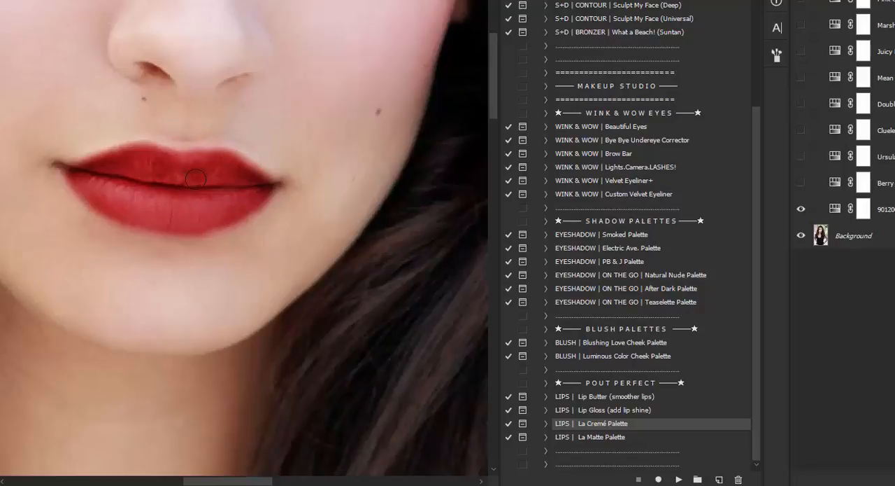
mouse_move(165, 210)
left_mouse_down()
mouse_move(228, 205)
mouse_move(222, 217)
mouse_move(165, 217)
left_mouse_up()
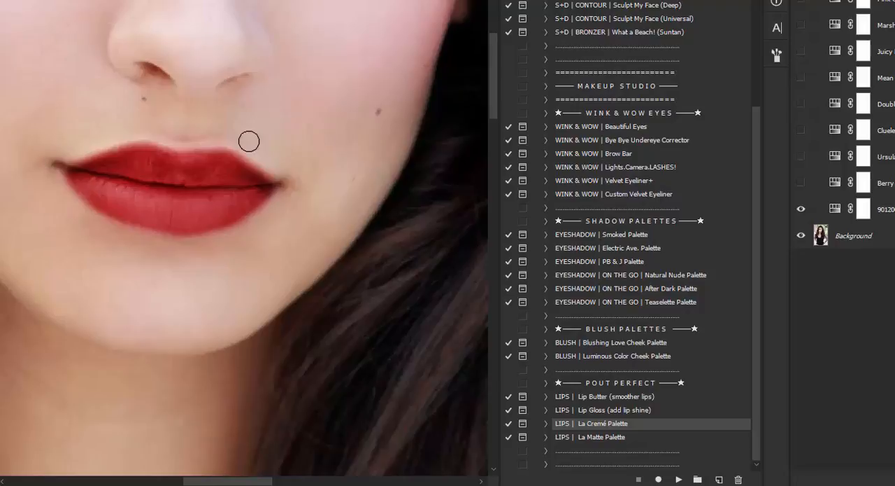
Hide the red lip shade directly above the Background and show the Mean shade instead.
left_click(800, 209)
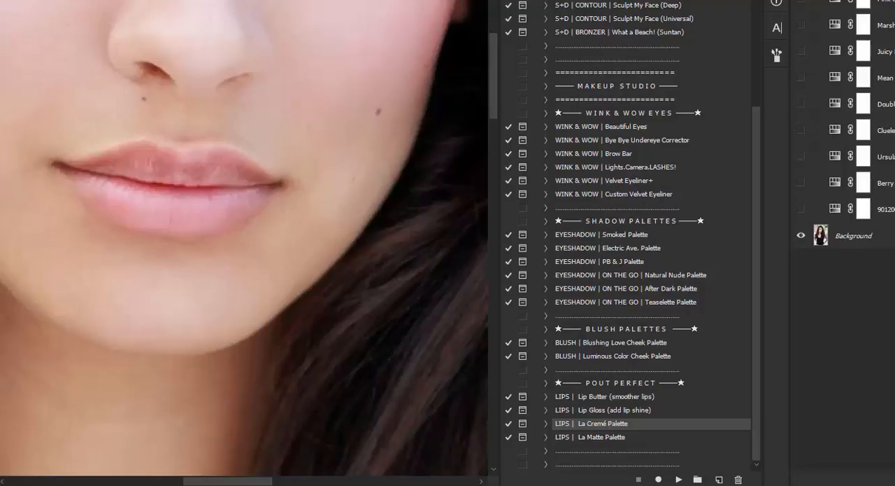
left_click(802, 78)
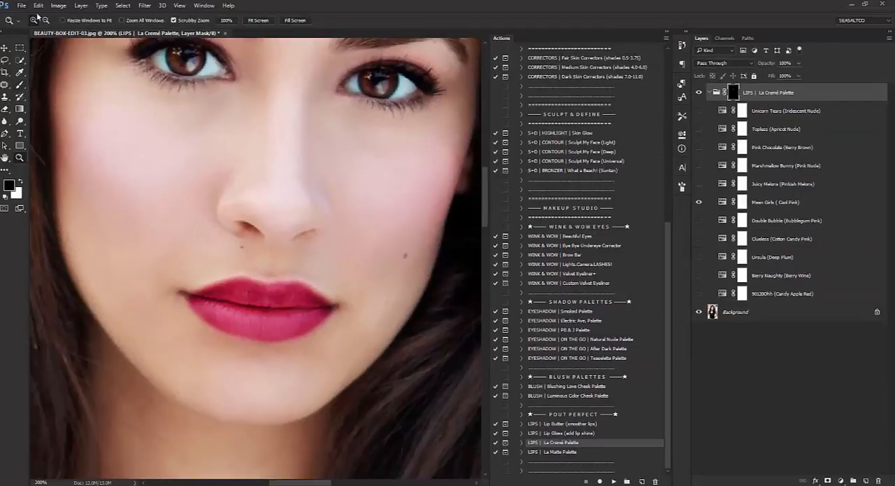
Reduce the Mean Girls (Cool Pink) lip shade layer's opacity to 30%.
left_click(46, 21)
left_click(124, 97)
left_click(125, 98)
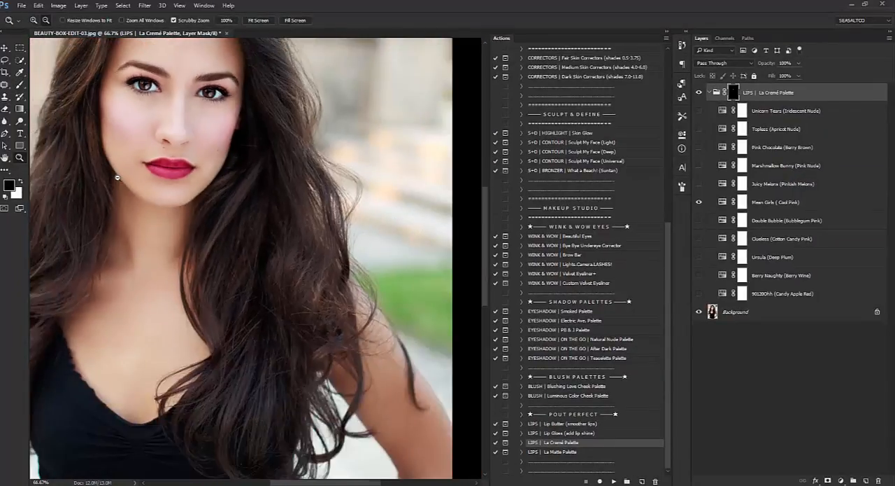
scroll(117, 177, "up", 1)
left_click(98, 168)
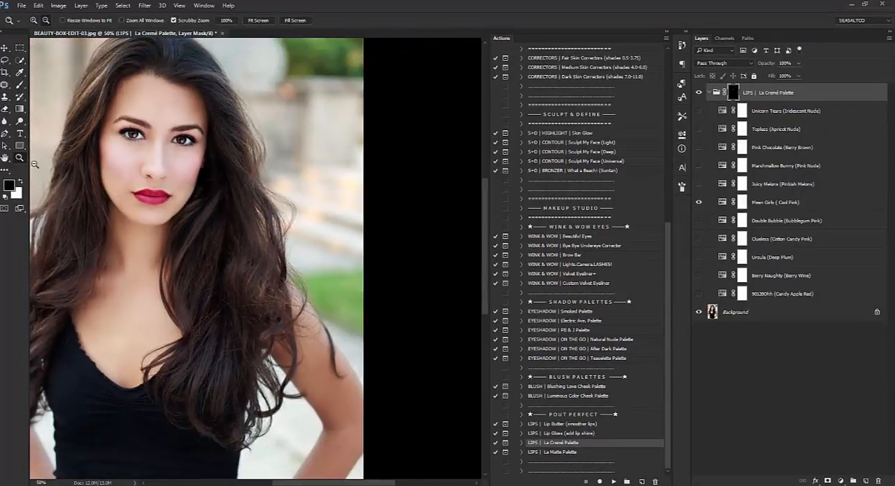
double_click(5, 157)
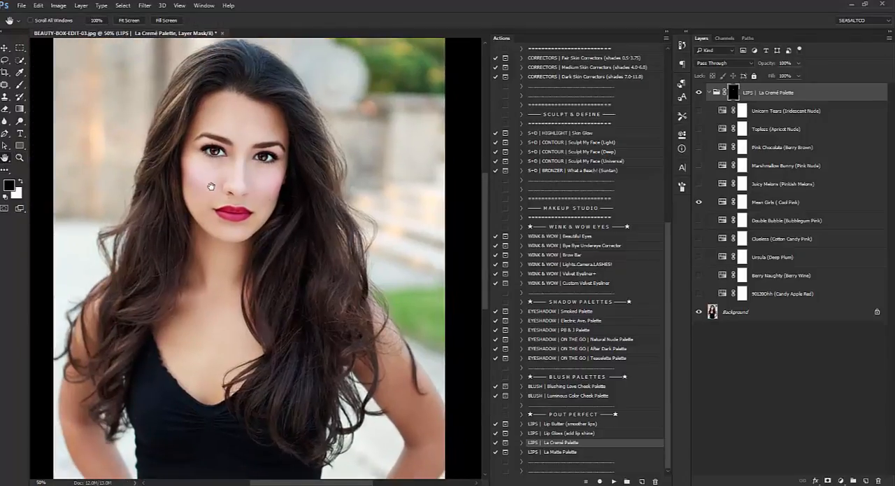
left_click(784, 202)
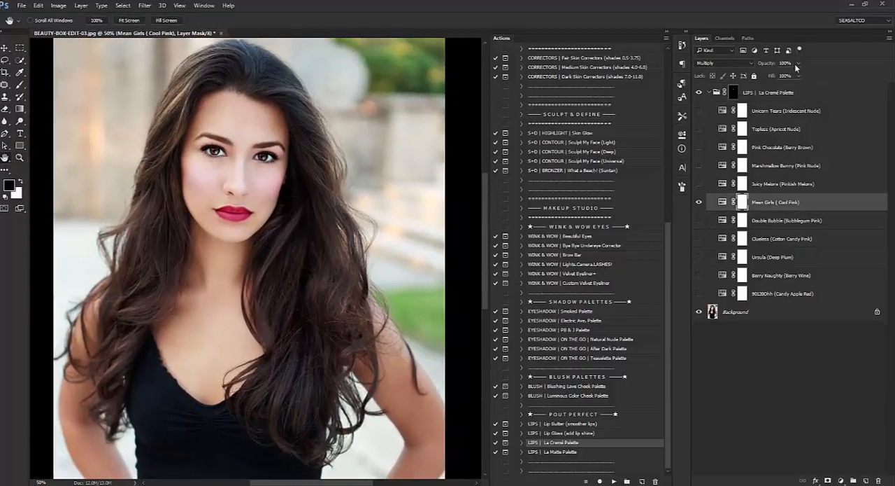
type("30")
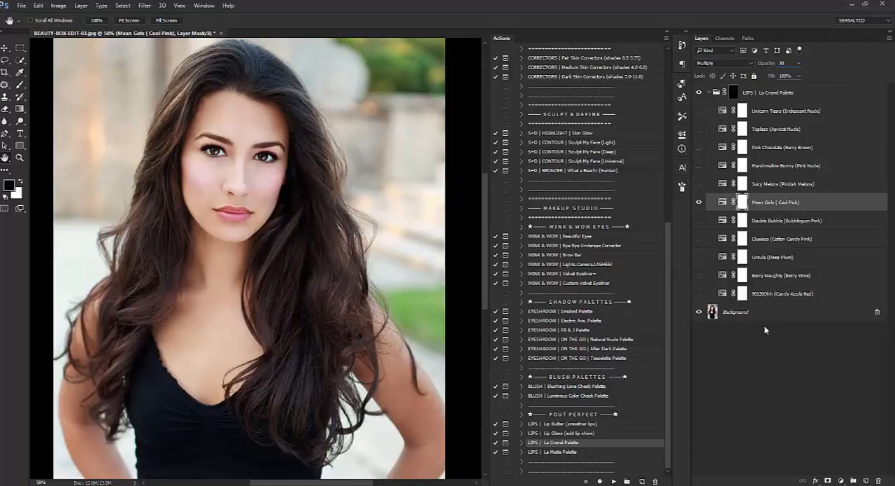
left_click(760, 319)
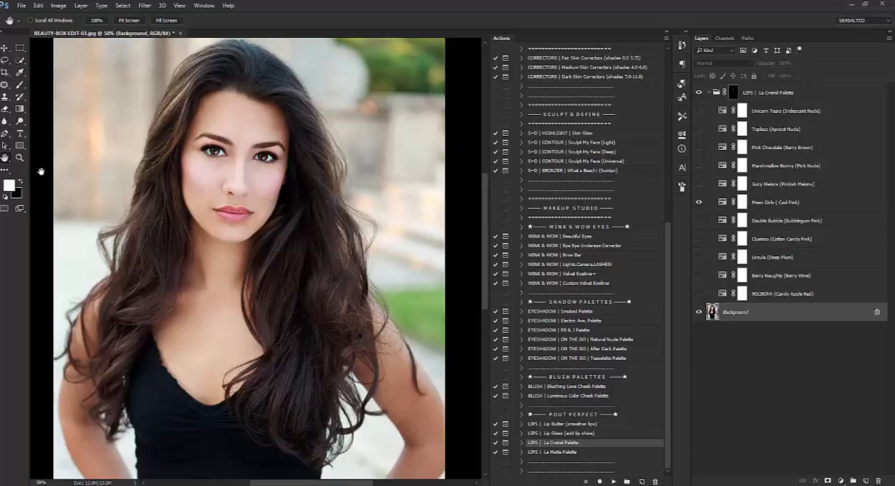
Collapse the LIPS | La Cremé Palette group and flatten the image.
left_click(20, 160)
left_click(45, 20)
left_click(211, 168)
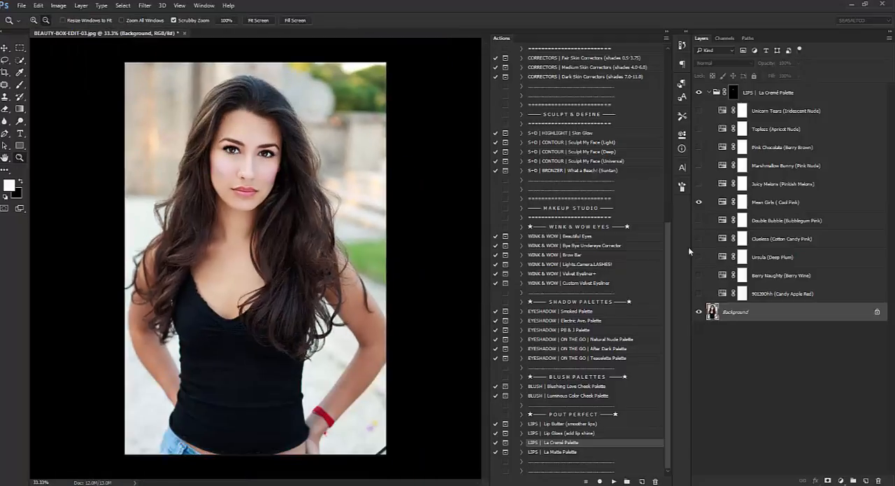
left_click(707, 93)
right_click(736, 111)
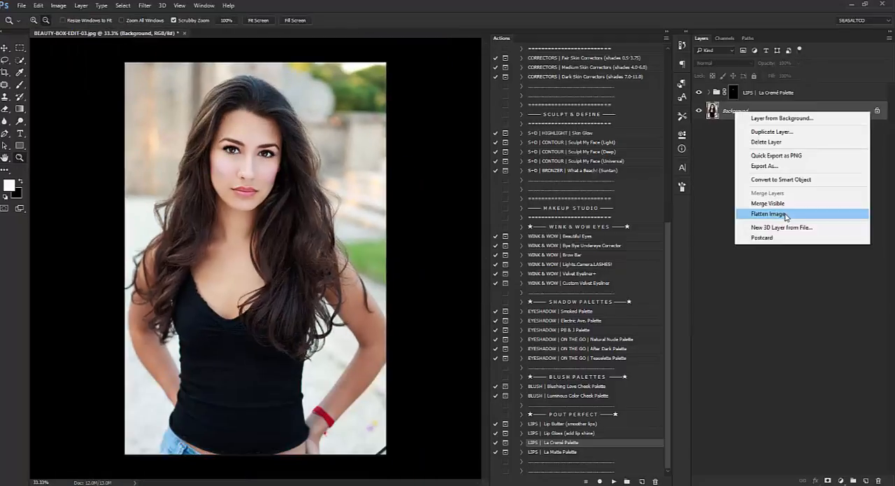
left_click(768, 214)
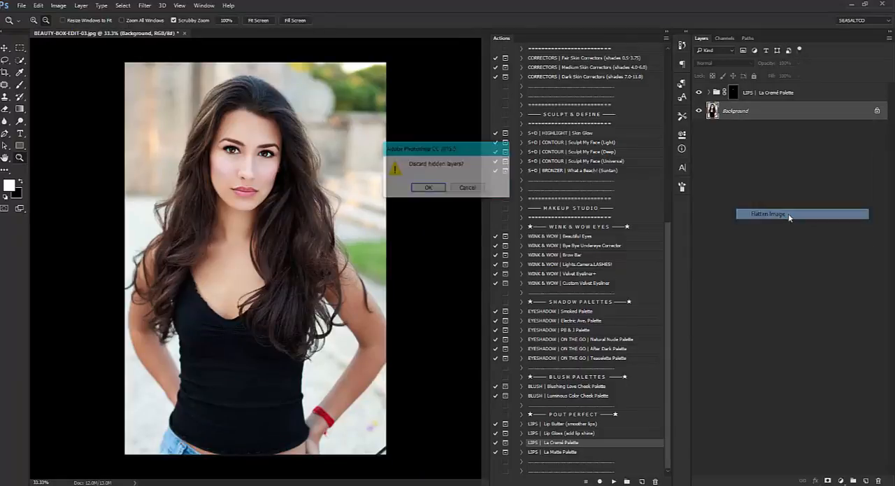